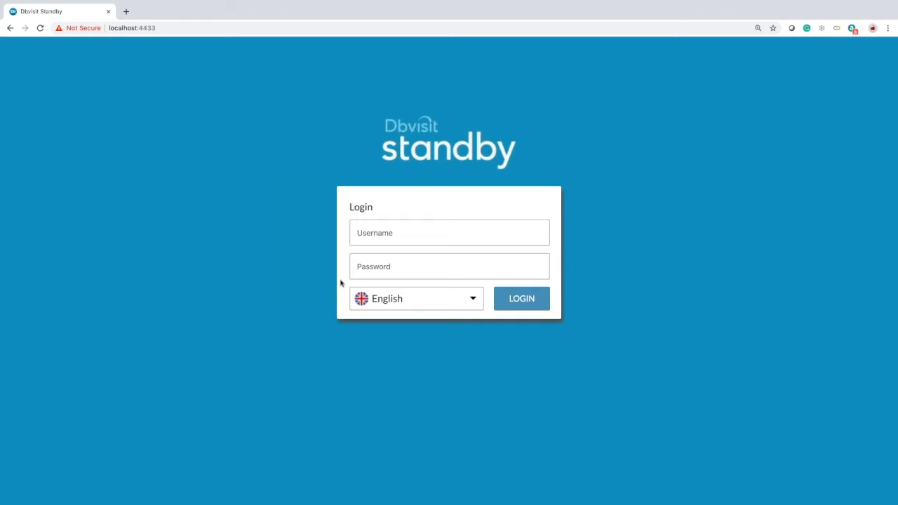
- Log in with the administrator account, with the interface language set to Español
left_click(473, 300)
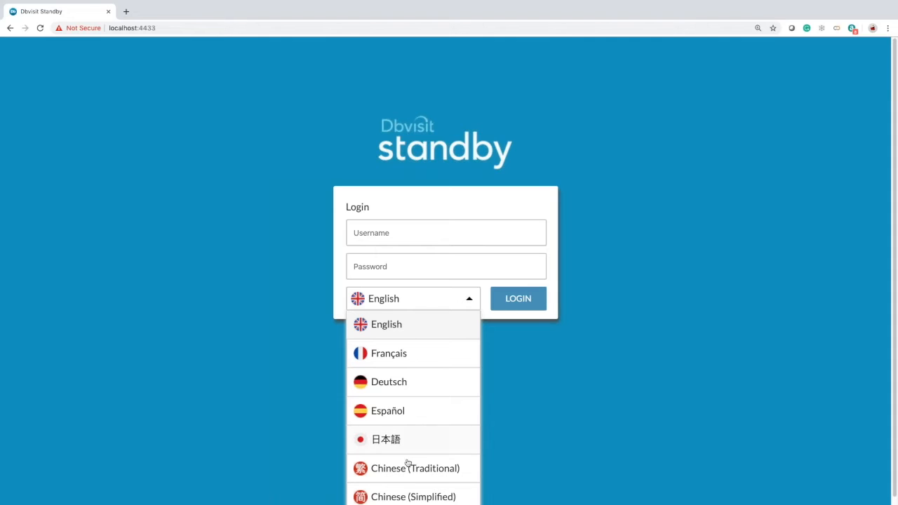
left_click(392, 414)
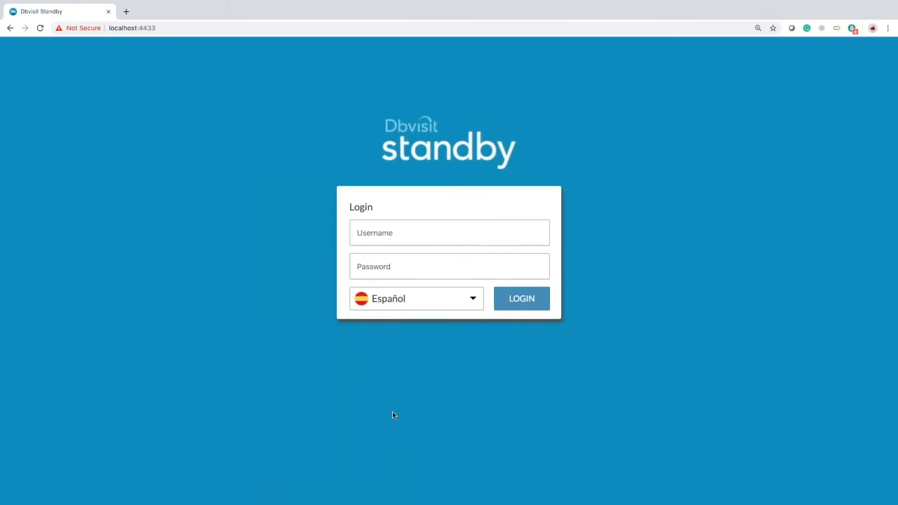
left_click(378, 228)
type("admin")
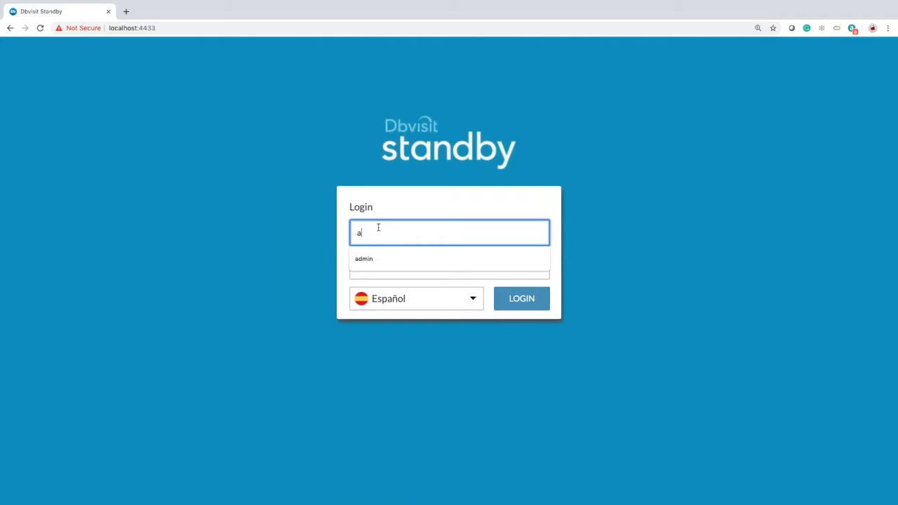
key("Tab")
type("admin")
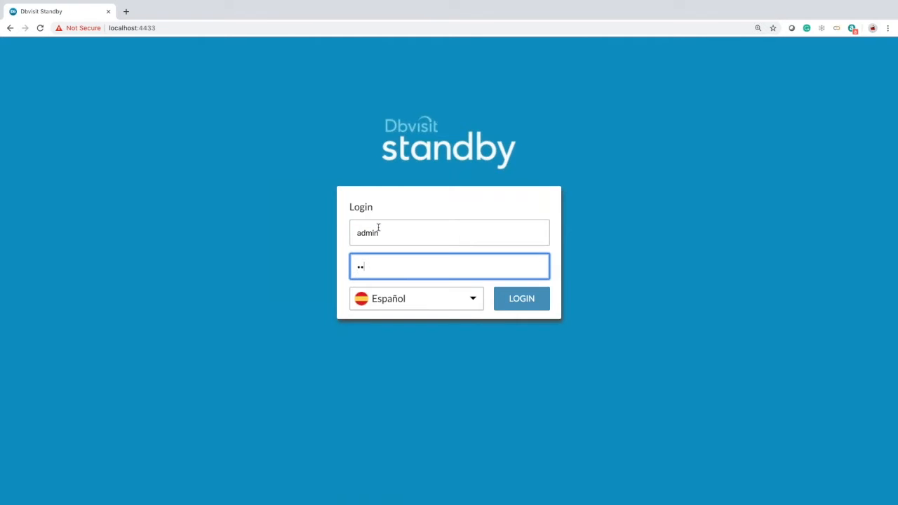
key("Return")
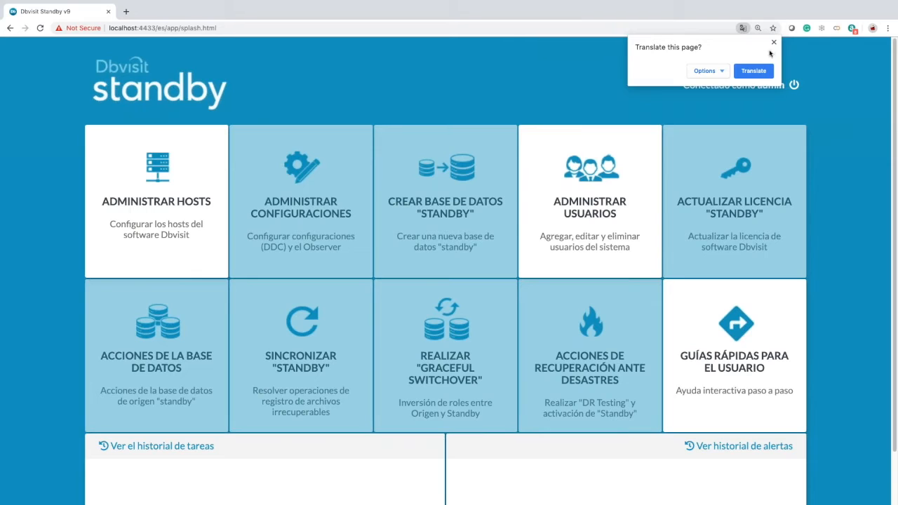
- Dismiss the page translation offer and sign out of the Spanish session
left_click(774, 42)
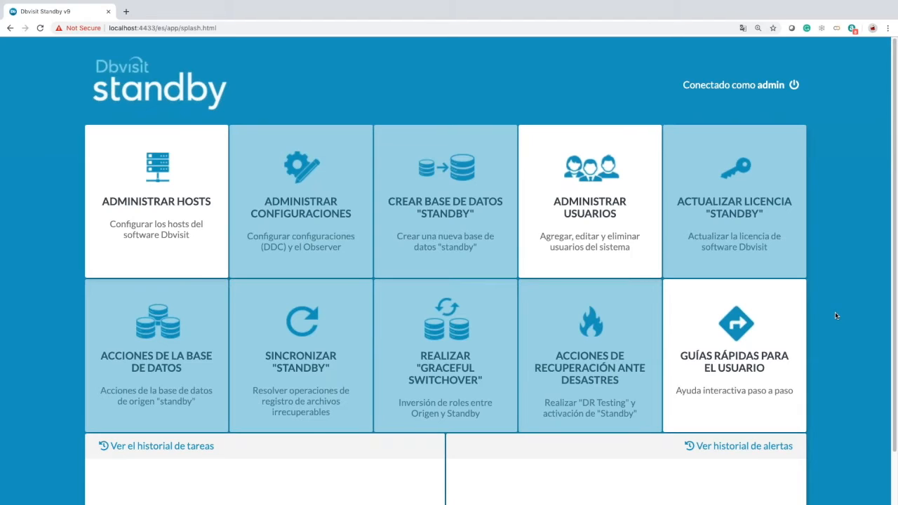
scroll(835, 316, "down", 2)
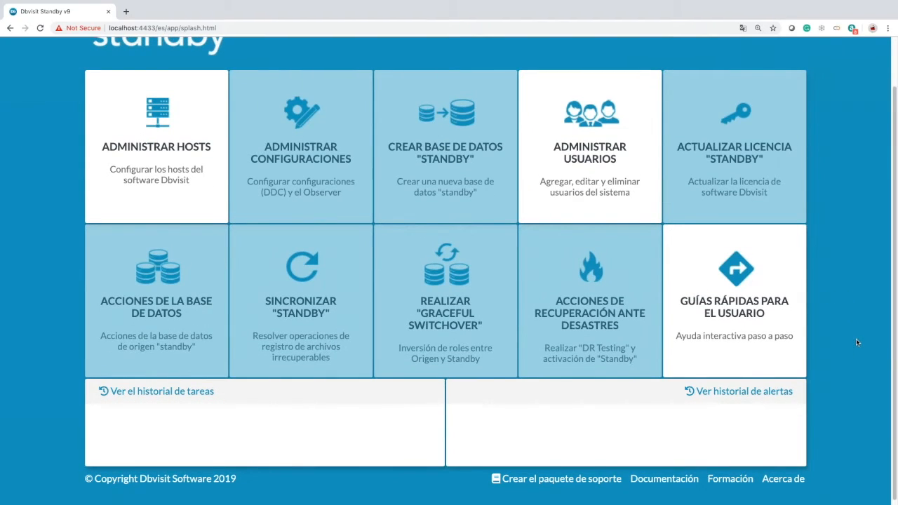
scroll(856, 343, "up", 1)
scroll(856, 343, "up", 1)
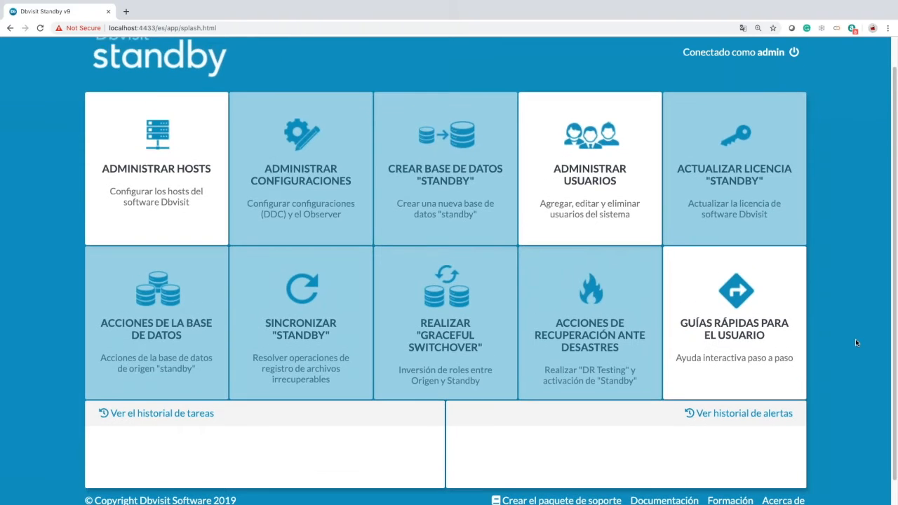
scroll(857, 342, "up", 1)
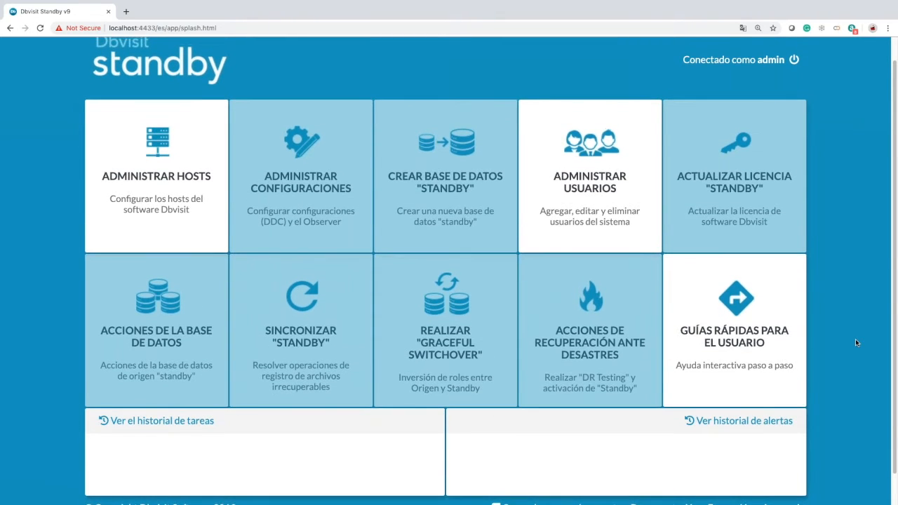
left_click(794, 60)
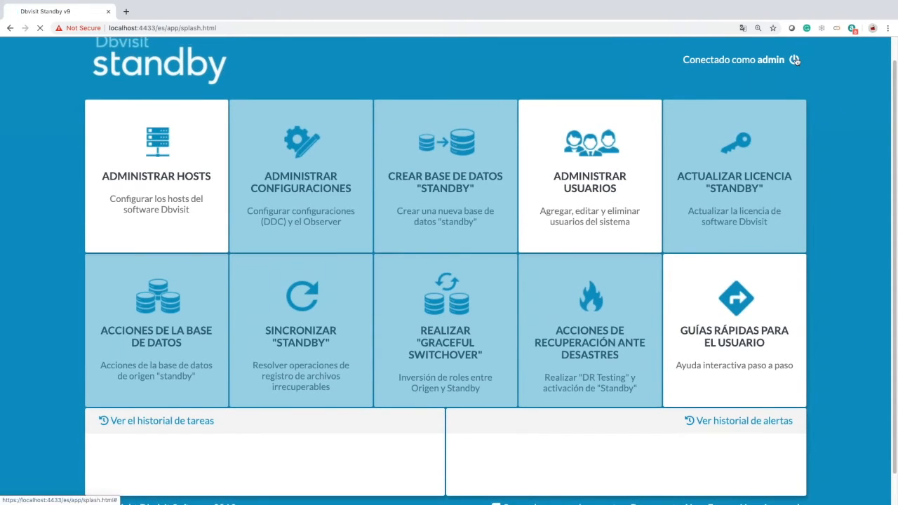
- Sign back in with the administrator account so the dashboard loads in English
left_click(423, 229)
type("admin")
key("Tab")
type("admin")
key("Return")
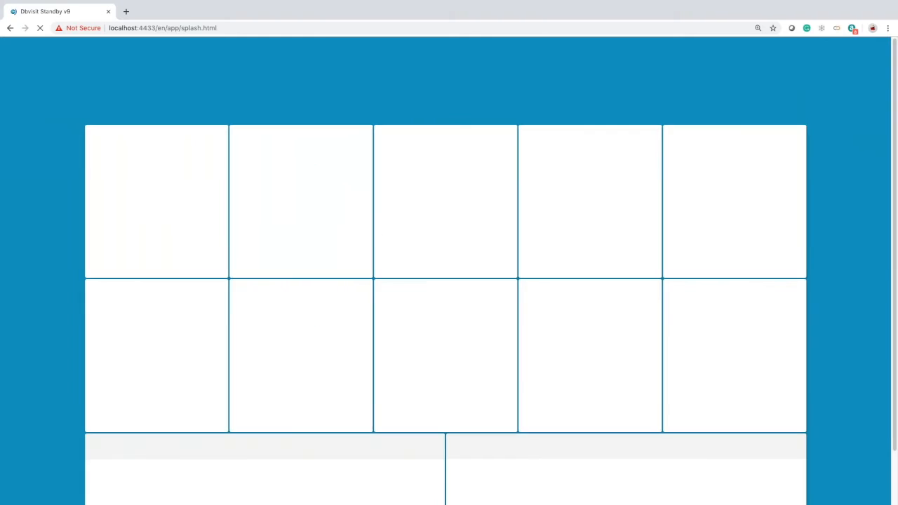
scroll(415, 285, "down", 1)
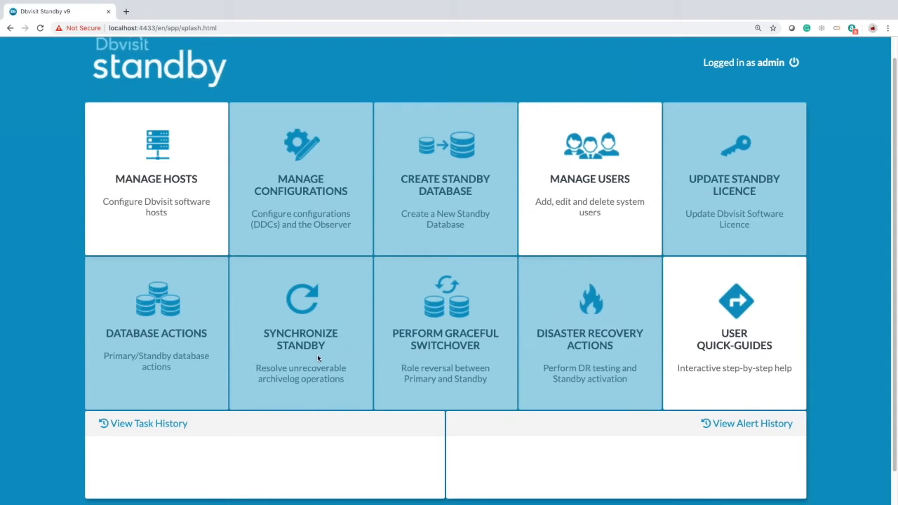
- Create host dbv1 on port 7891 with its passphrase and Linux as the operating system
left_click(177, 213)
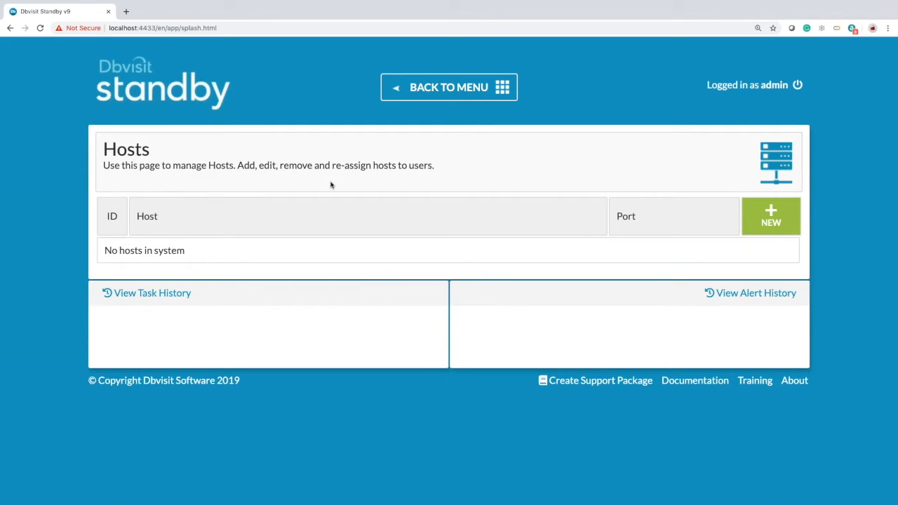
left_click(770, 229)
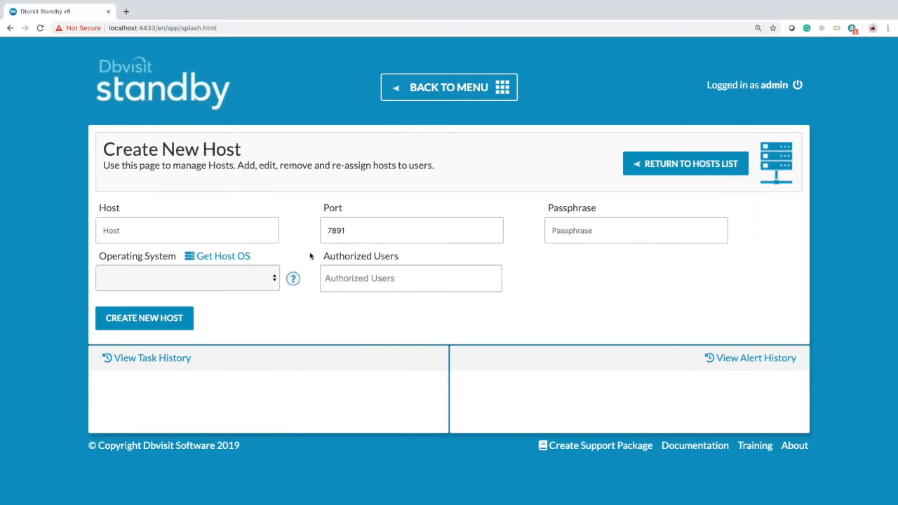
left_click(242, 236)
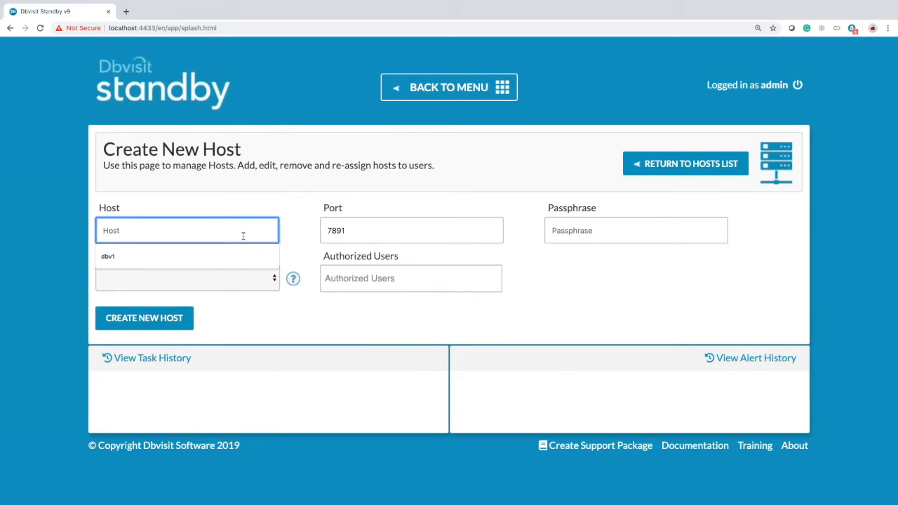
type("dbv1")
key("Tab")
key("Tab")
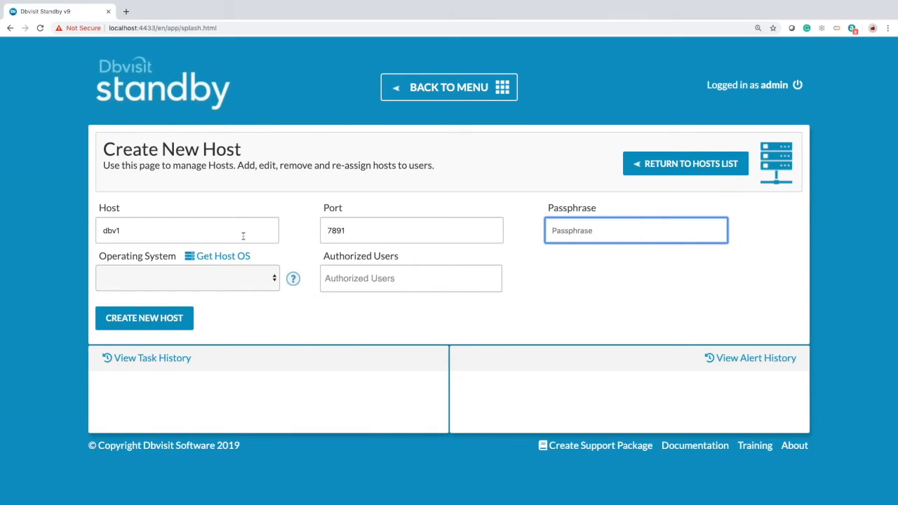
type("*******")
key("Tab")
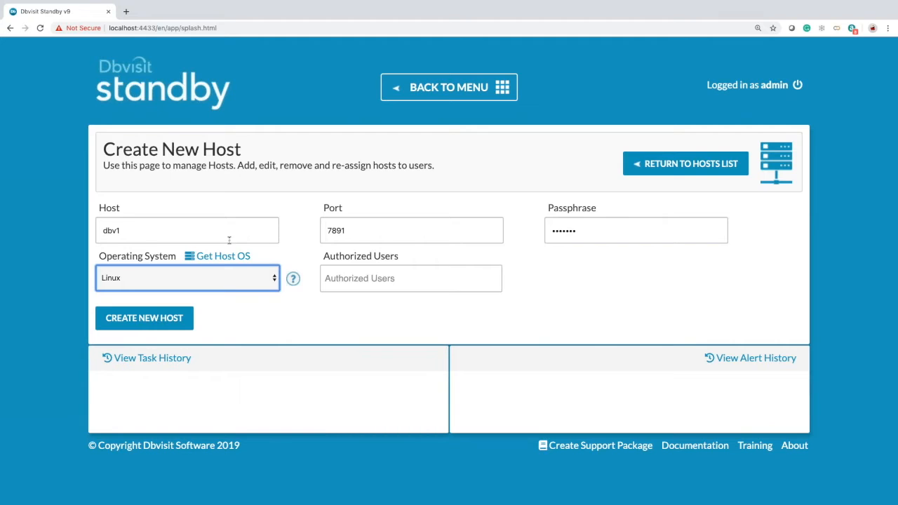
left_click(163, 325)
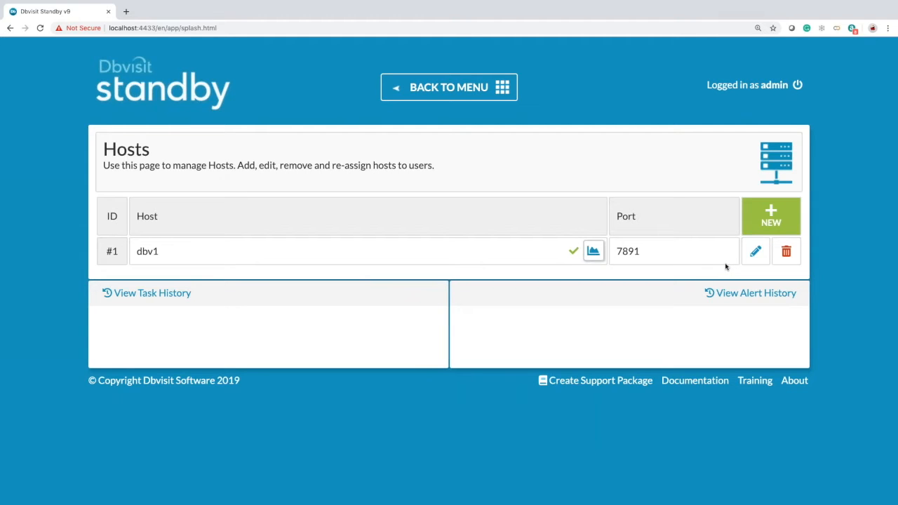
- Add Linux host dbv2 on port 7891 with its passphrase, then return to the main menu
left_click(768, 222)
left_click(189, 226)
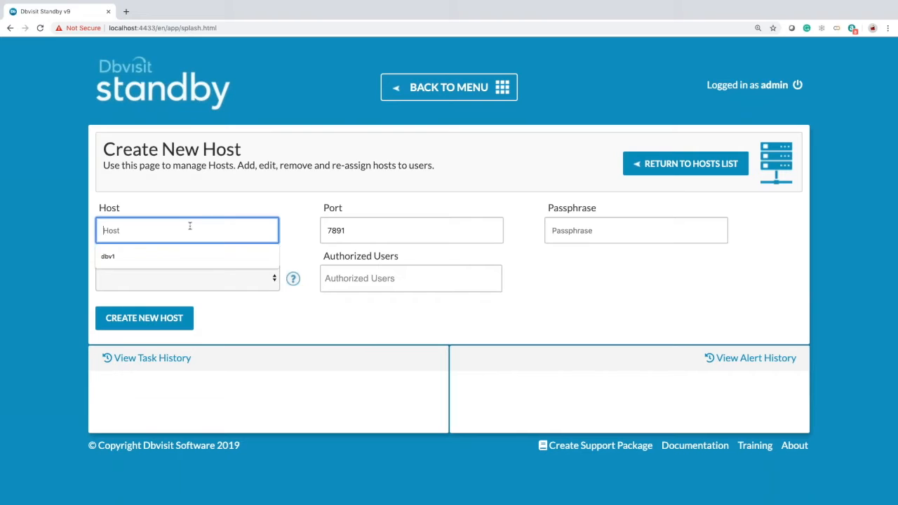
type("dbv2")
key("Tab")
key("Tab")
type("•••••••")
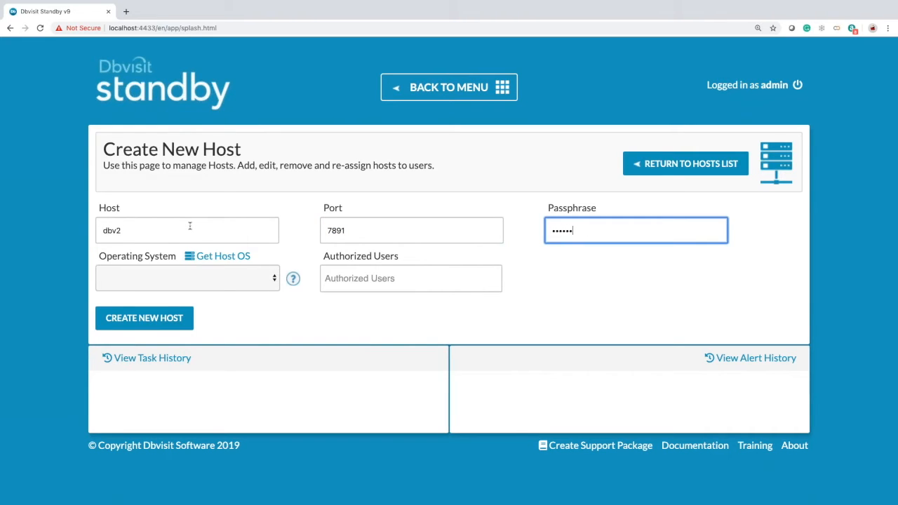
key("Tab")
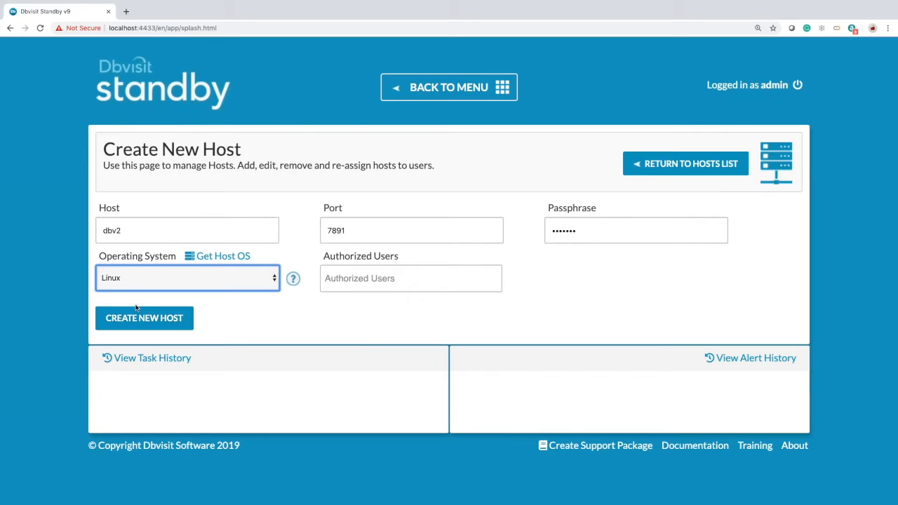
key("Tab")
key("Return")
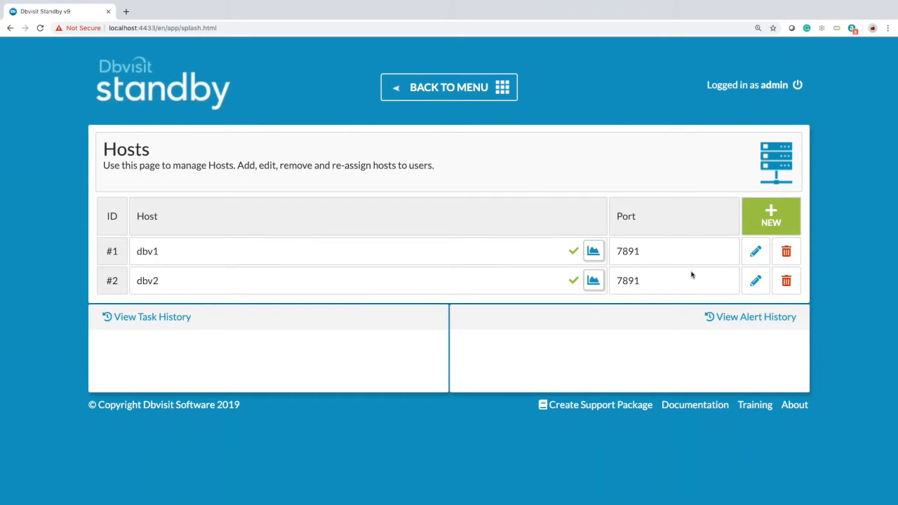
left_click(441, 86)
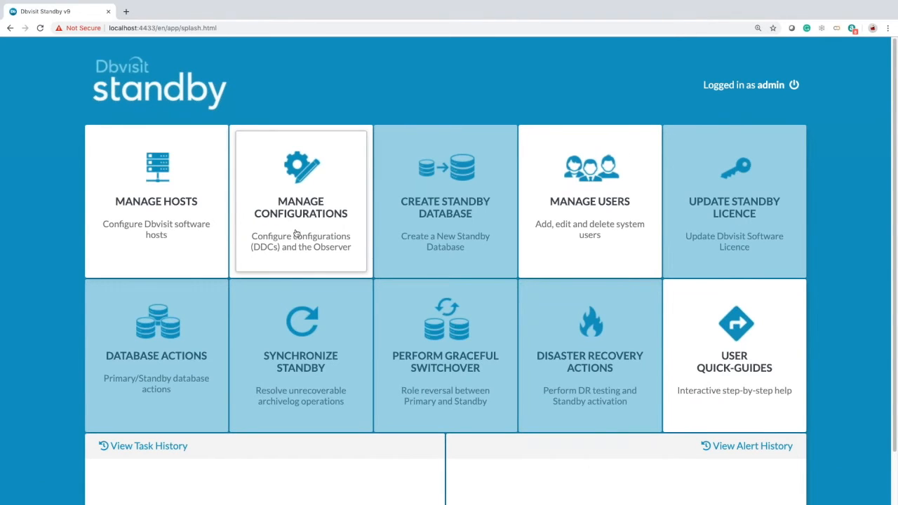
- Go to Manage Configurations to see the still-empty Configurations list
left_click(295, 233)
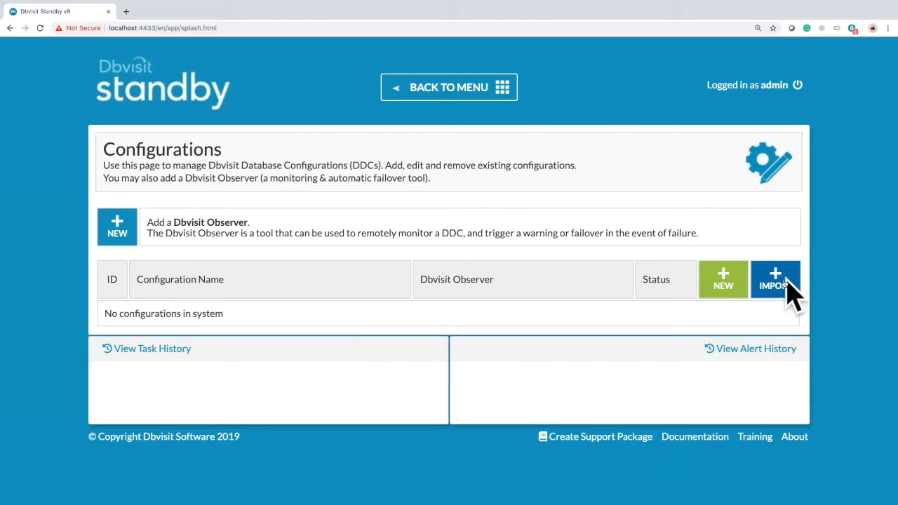
- Start a new configuration with dbv1 as source host and accept the licence agreement
left_click(735, 289)
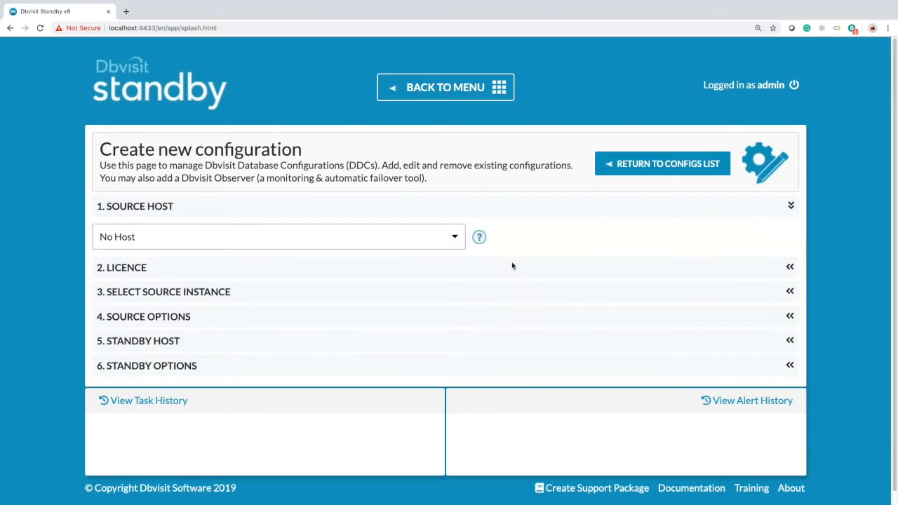
left_click(452, 237)
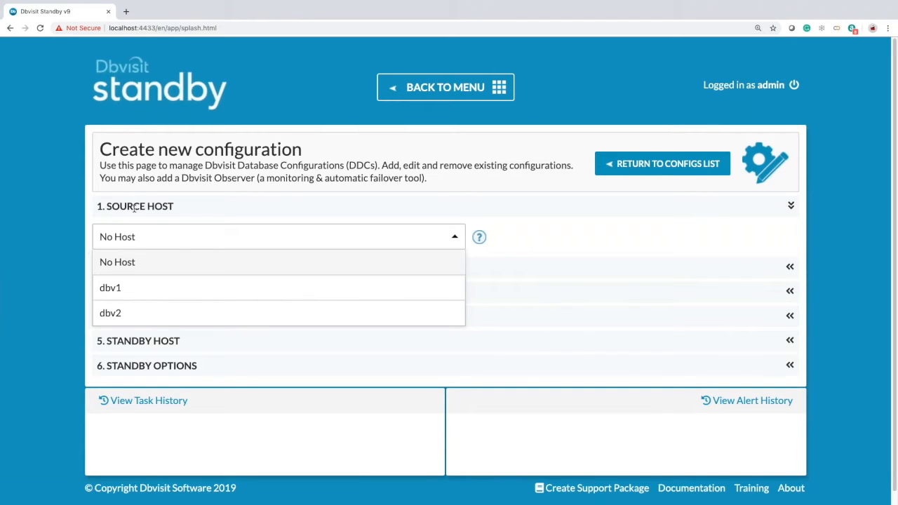
left_click(116, 288)
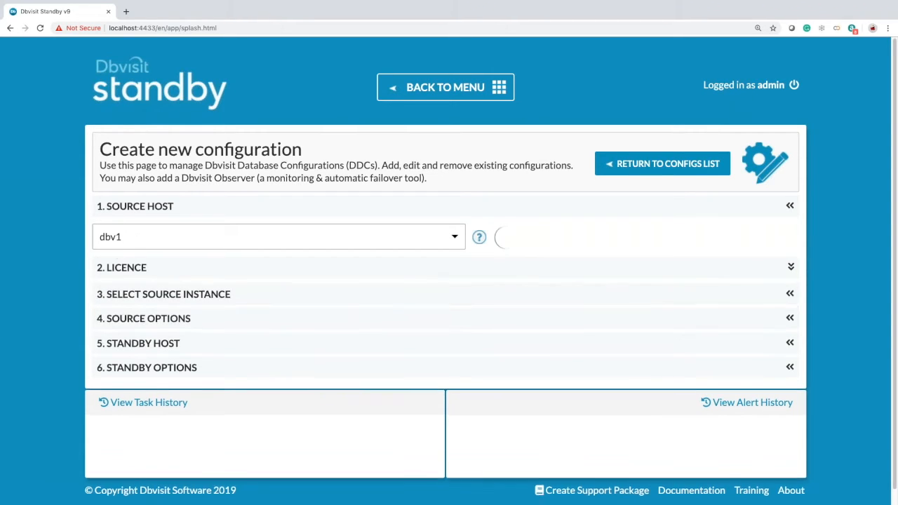
scroll(208, 337, "down", 10)
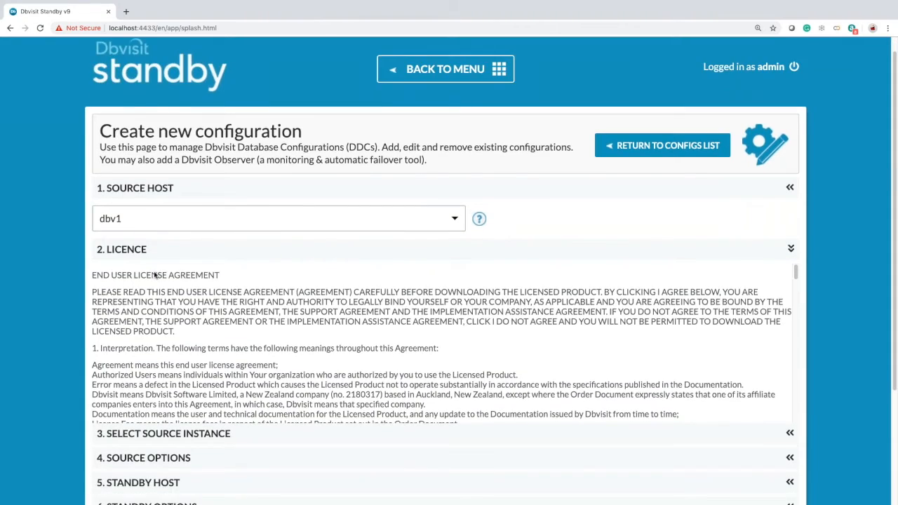
scroll(207, 233, "down", 10)
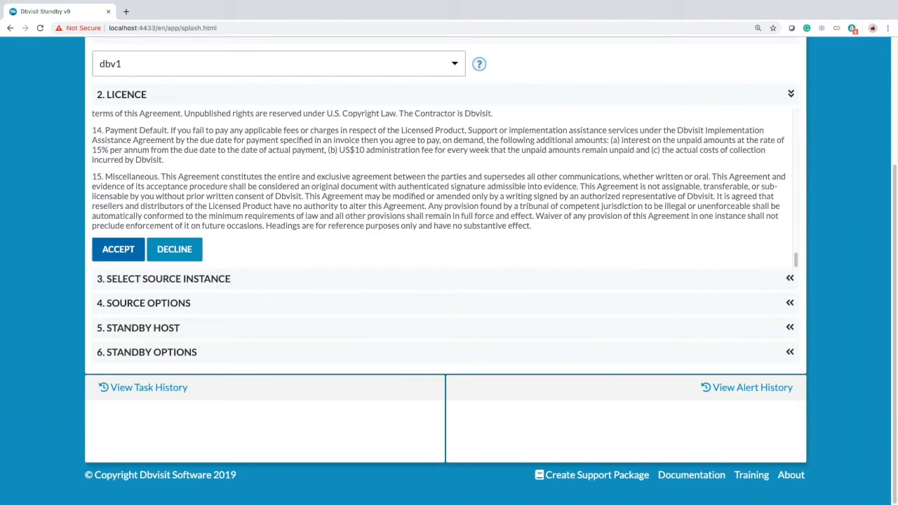
left_click(112, 247)
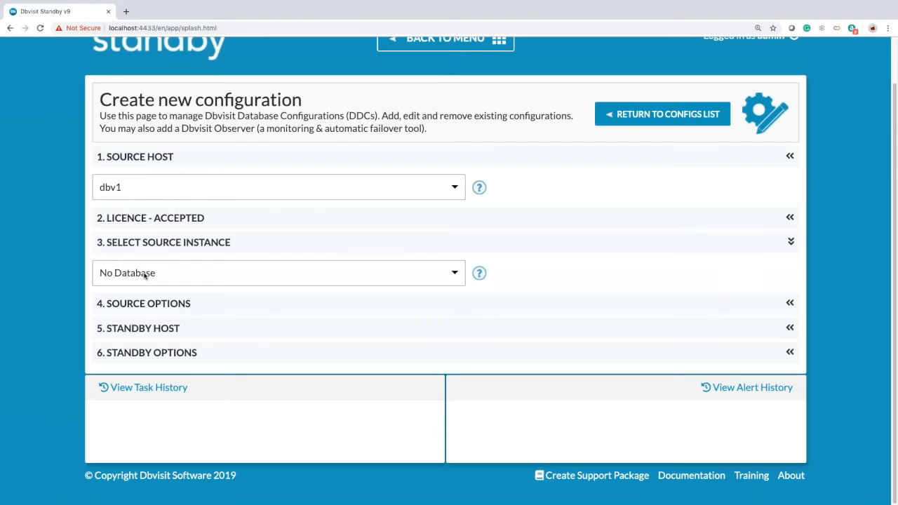
- Choose DEV as the configuration's source database instance
left_click(146, 275)
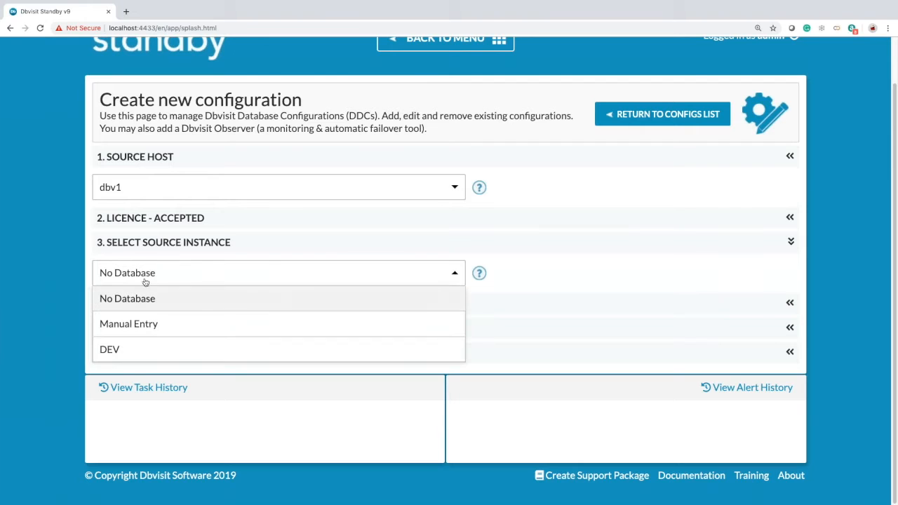
left_click(136, 347)
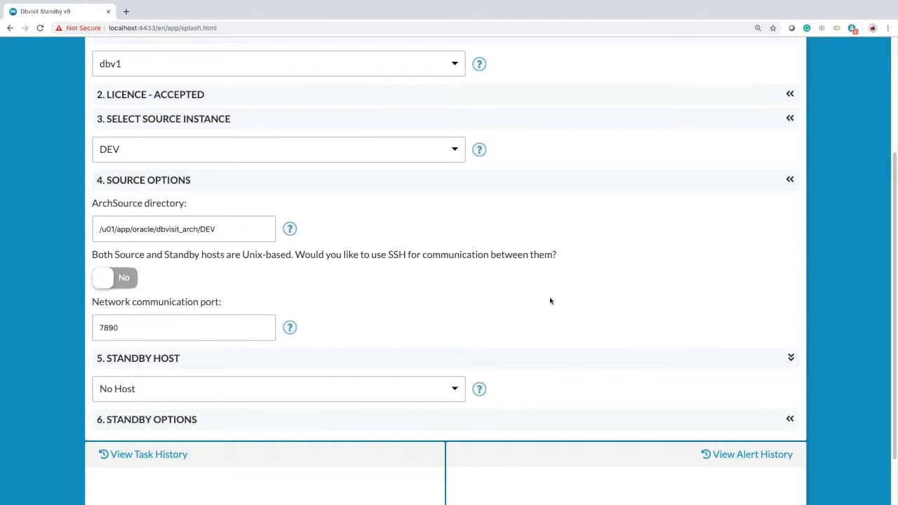
scroll(550, 301, "down", 1)
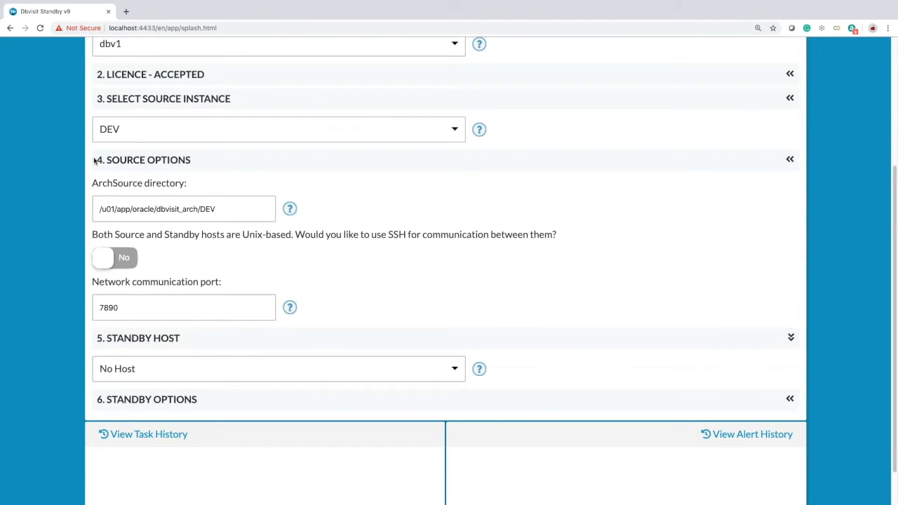
scroll(262, 254, "down", 1)
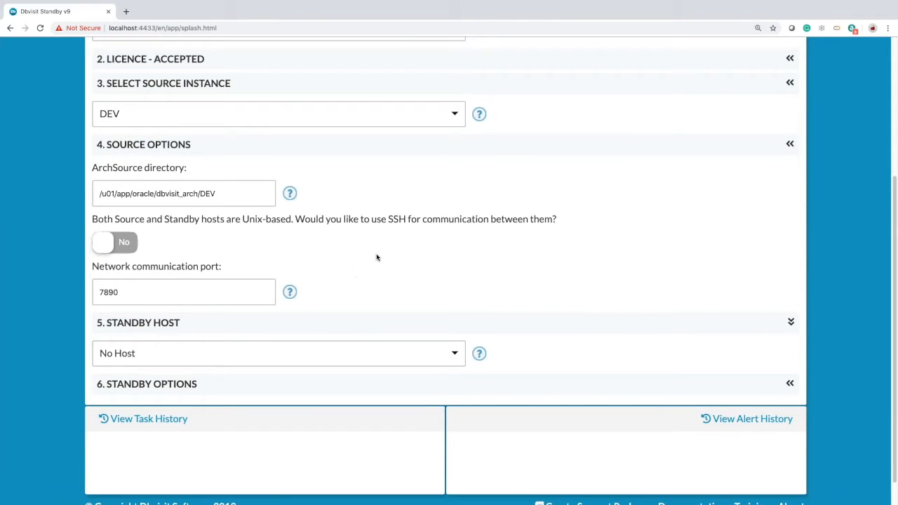
scroll(377, 257, "down", 1)
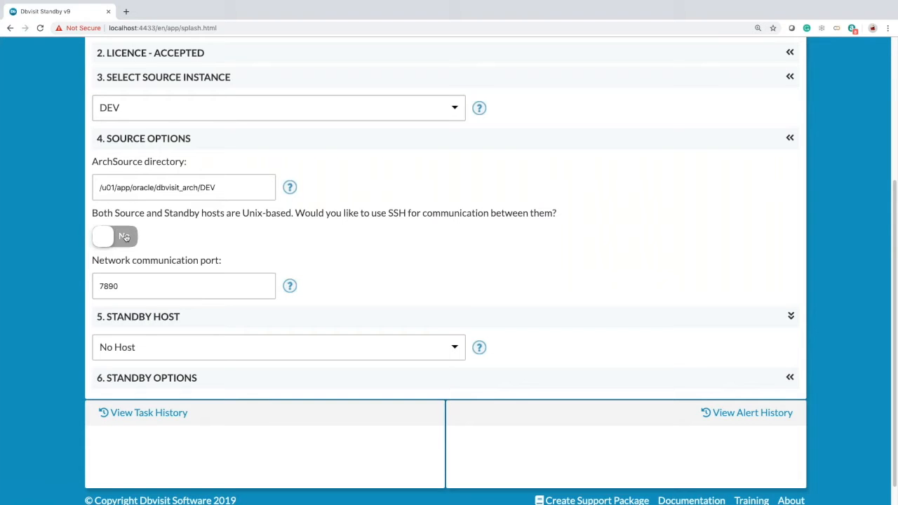
scroll(359, 263, "down", 1)
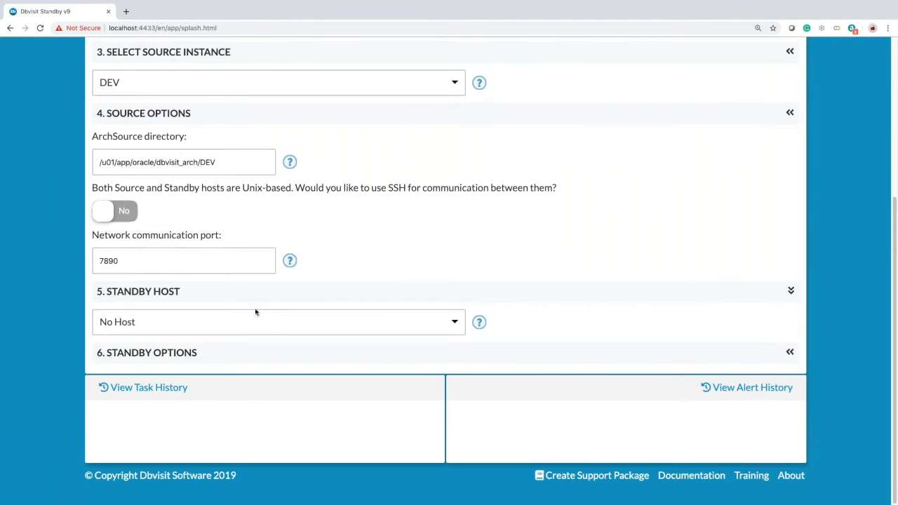
- Choose dbv2 as the standby host and paste in the licence key
left_click(243, 324)
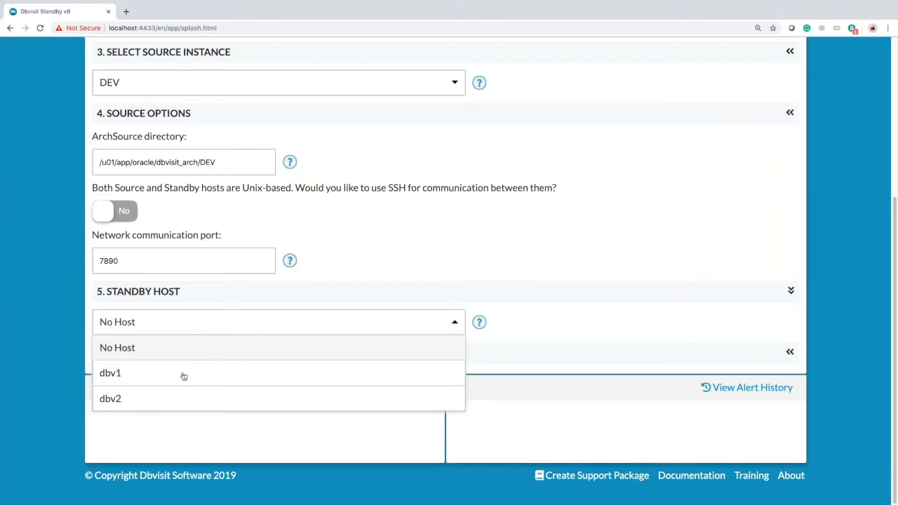
left_click(168, 401)
scroll(333, 353, "down", 1)
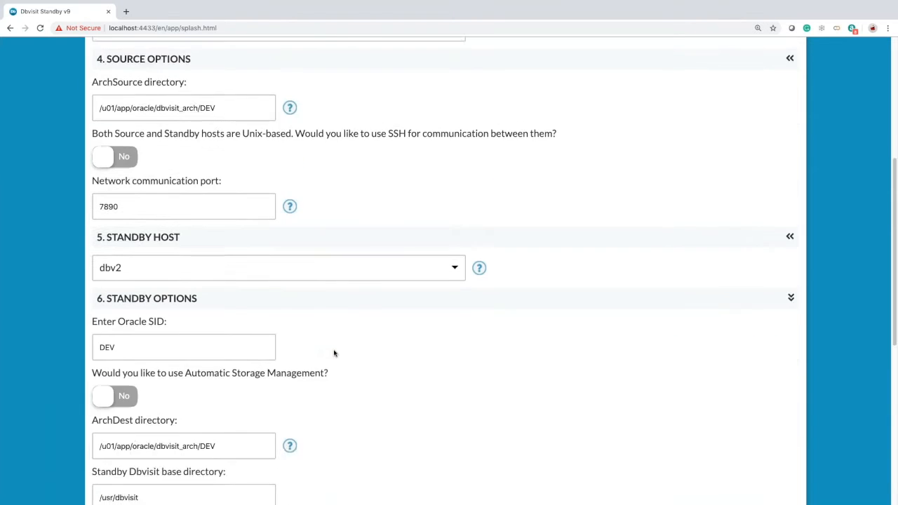
scroll(334, 353, "down", 3)
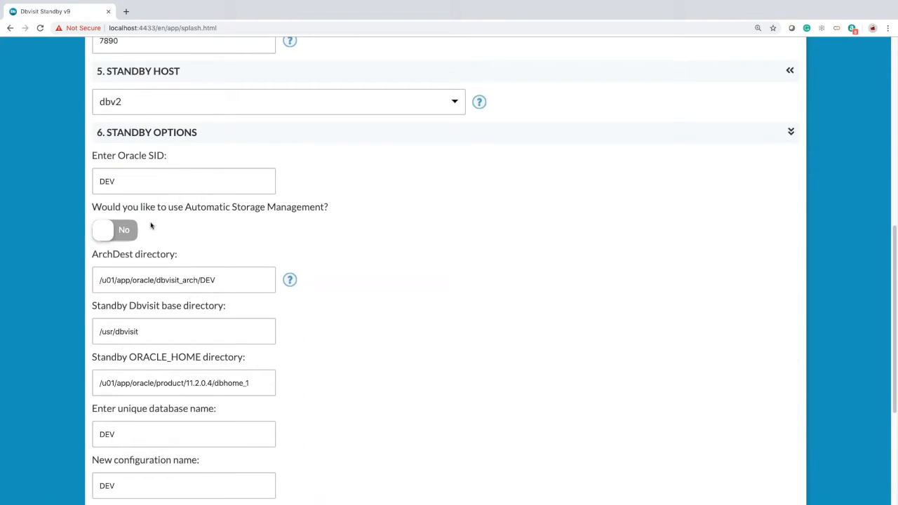
scroll(354, 186, "up", 4)
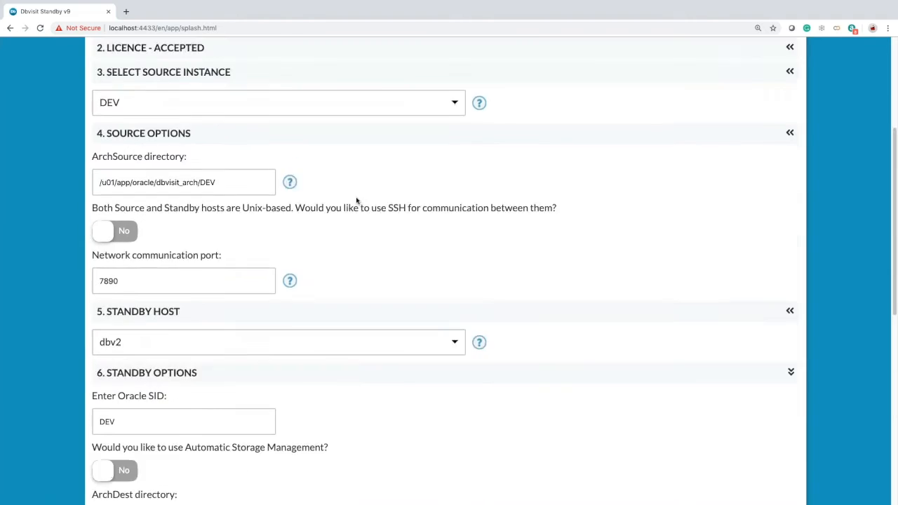
scroll(356, 201, "up", 3)
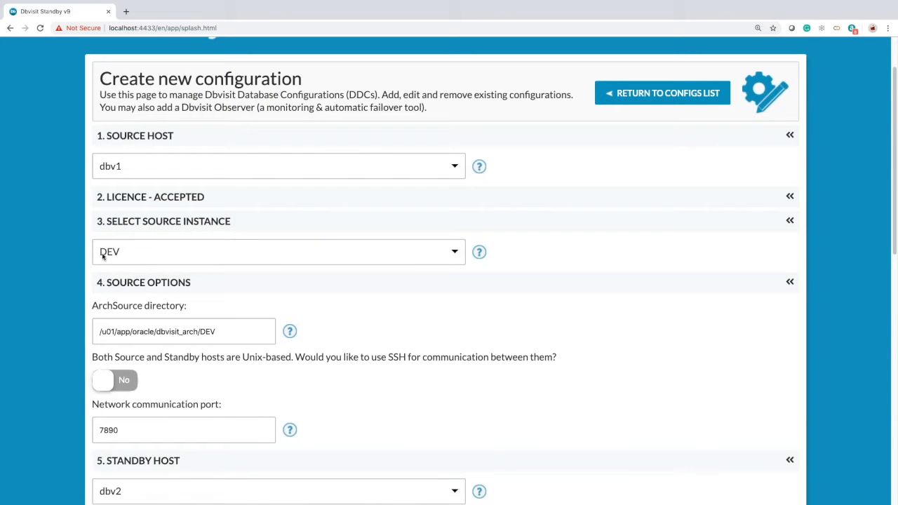
scroll(383, 311, "down", 5)
scroll(383, 311, "down", 5)
left_click(152, 313)
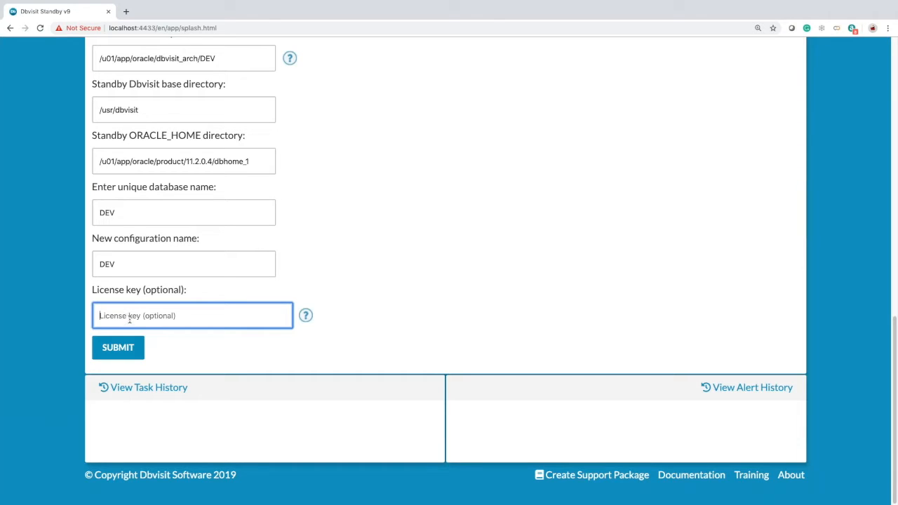
key("ctrl+v")
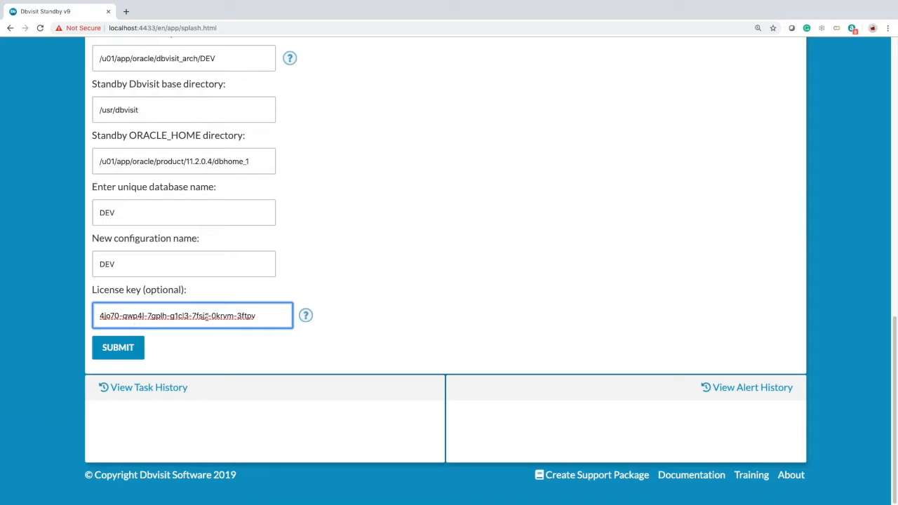
- Submit the DEV configuration, then open its row in the Configurations list for editing
left_click(131, 346)
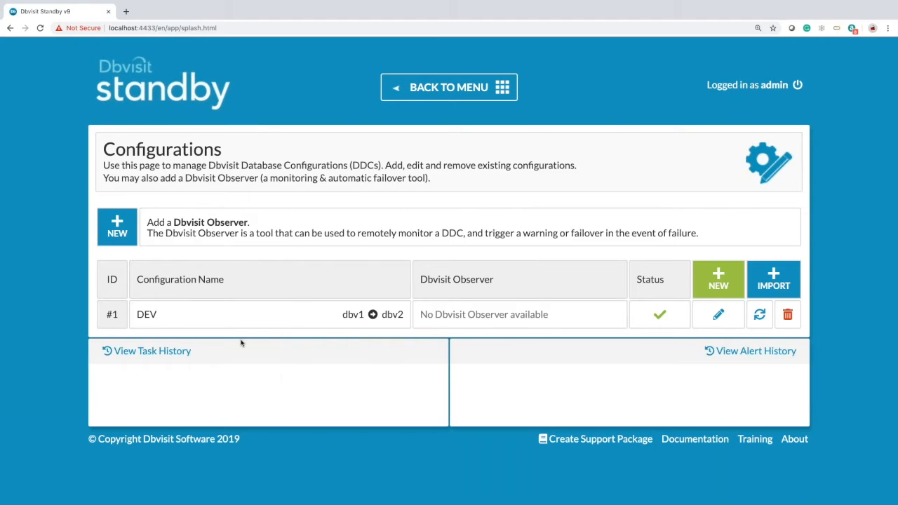
mouse_move(343, 316)
mouse_move(363, 306)
mouse_move(661, 319)
left_click(719, 316)
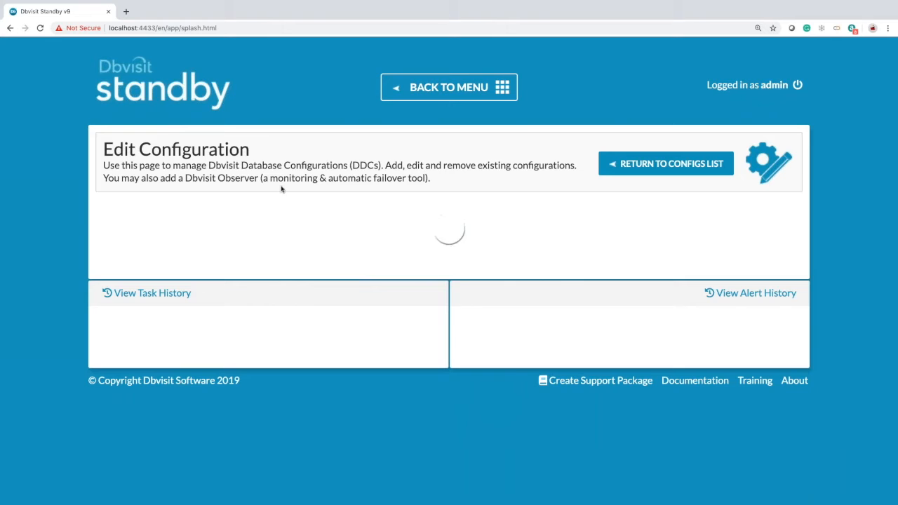
scroll(289, 312, "down", 15)
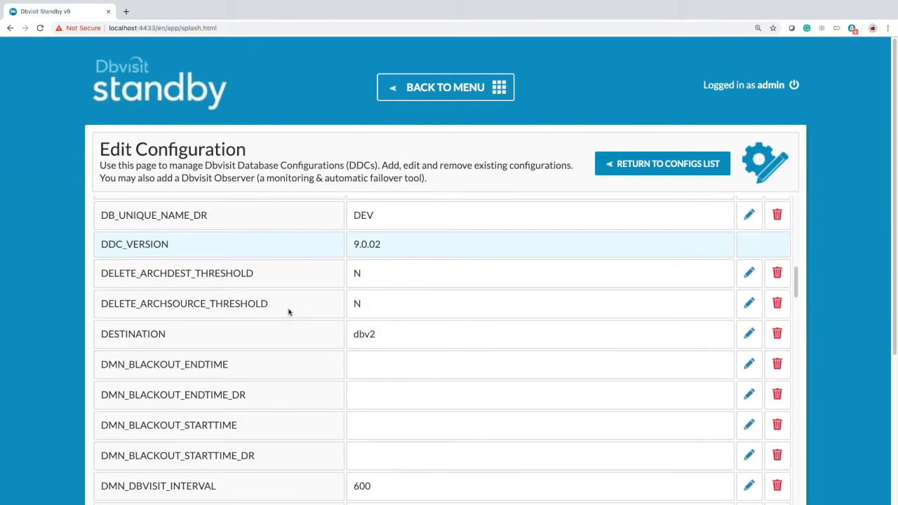
scroll(288, 312, "up", 12)
scroll(289, 312, "down", 20)
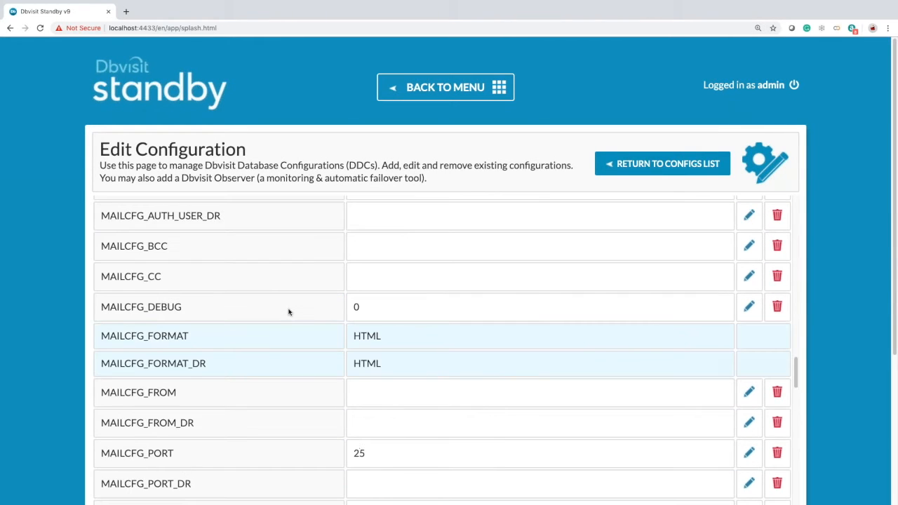
scroll(449, 316, "down", 15)
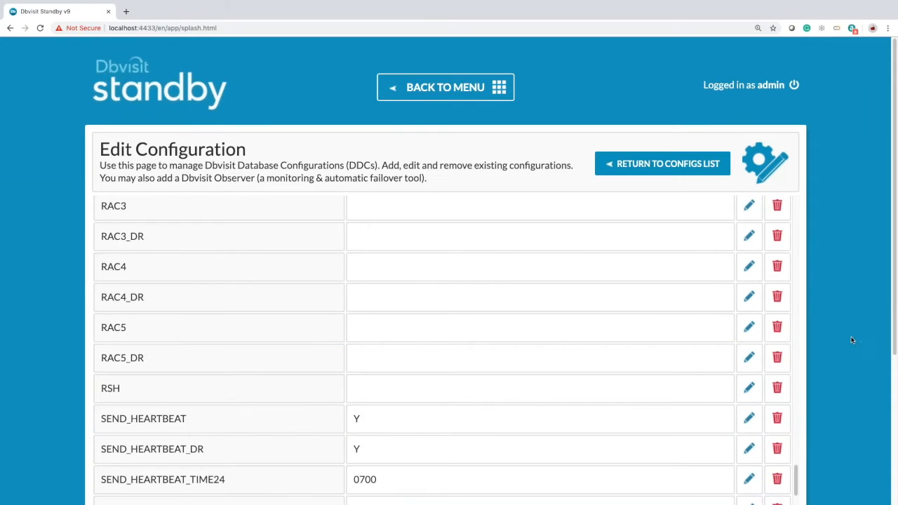
scroll(833, 345, "down", 3)
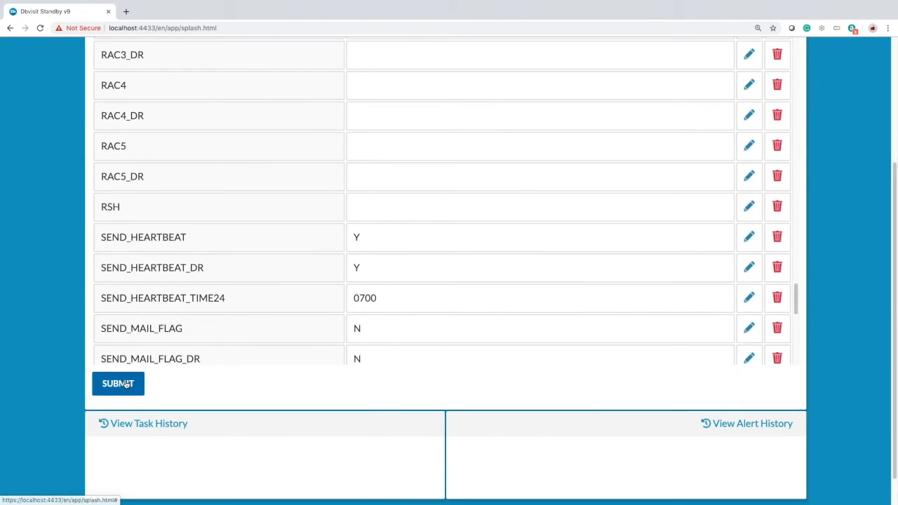
scroll(343, 372, "up", 3)
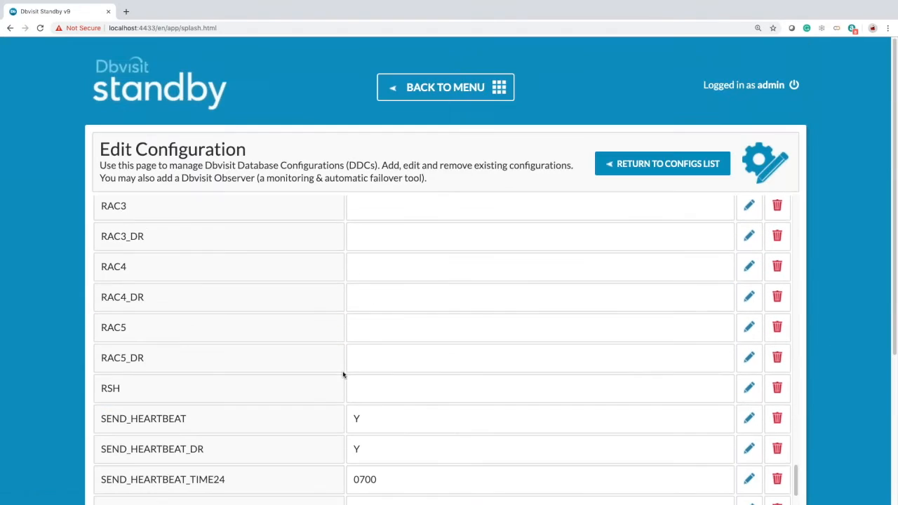
left_click(607, 167)
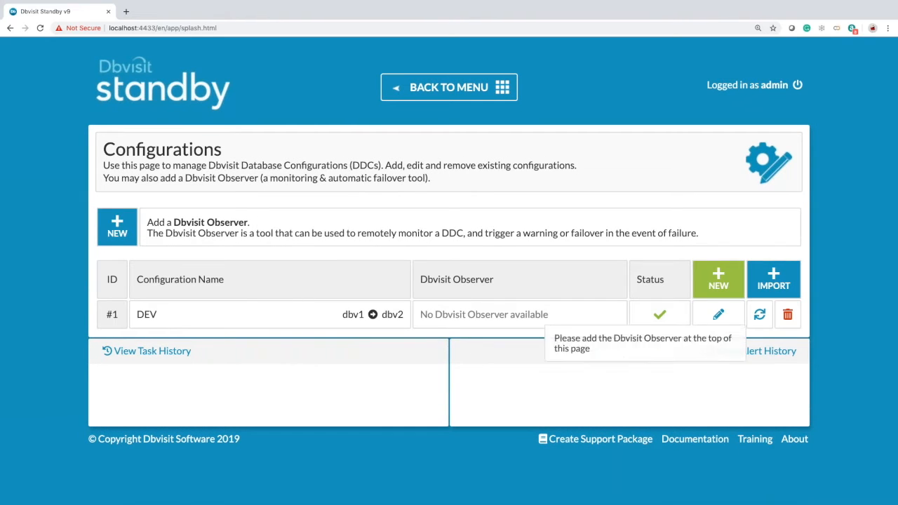
mouse_move(219, 334)
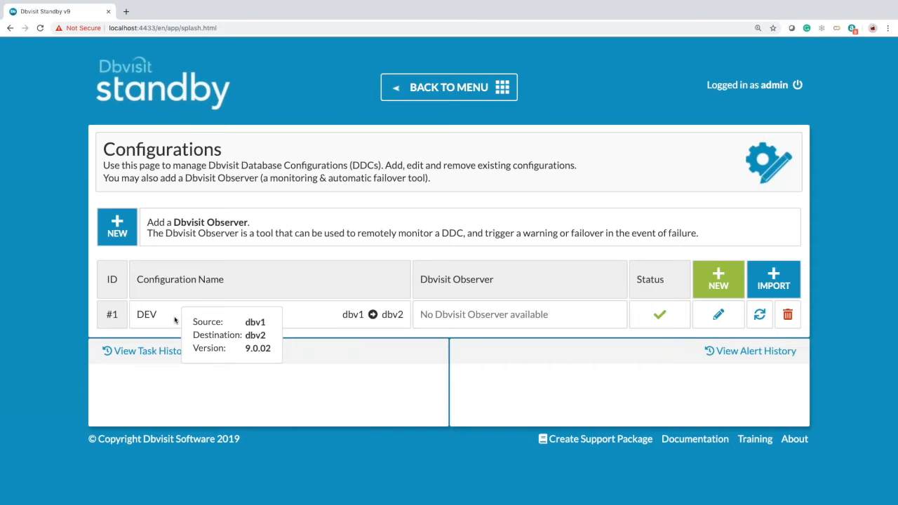
left_click(436, 87)
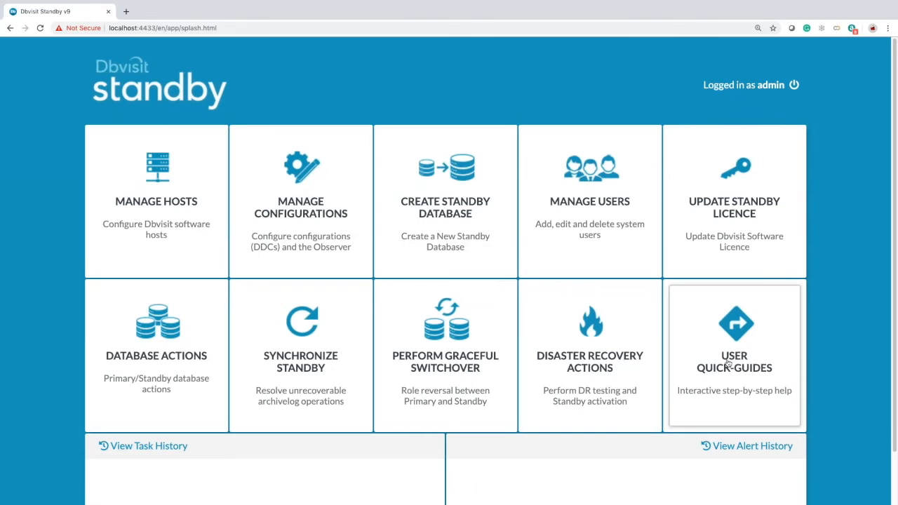
scroll(624, 354, "down", 1)
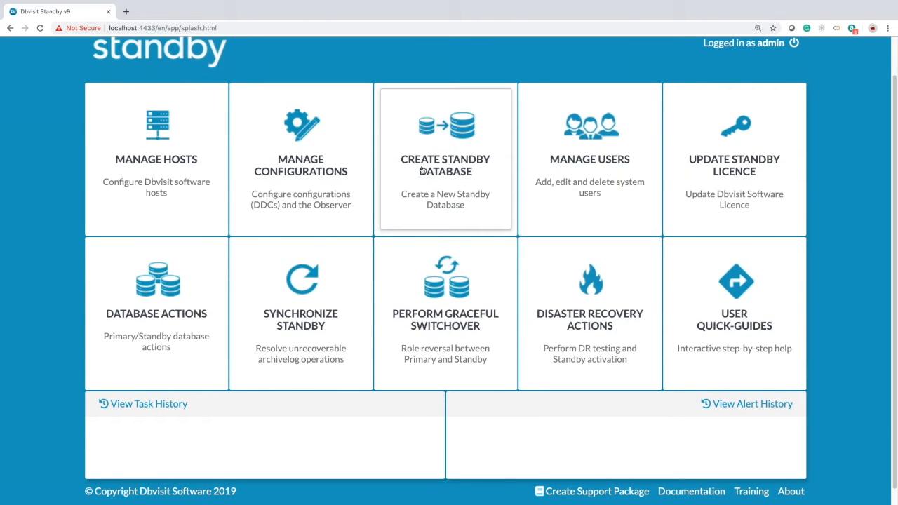
- Begin standby database creation for DEV, choosing the New Database option
left_click(428, 181)
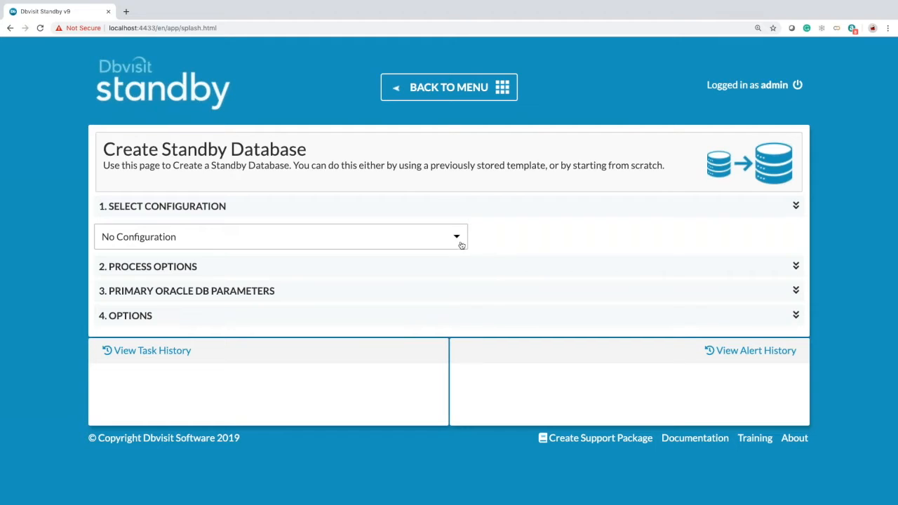
left_click(460, 238)
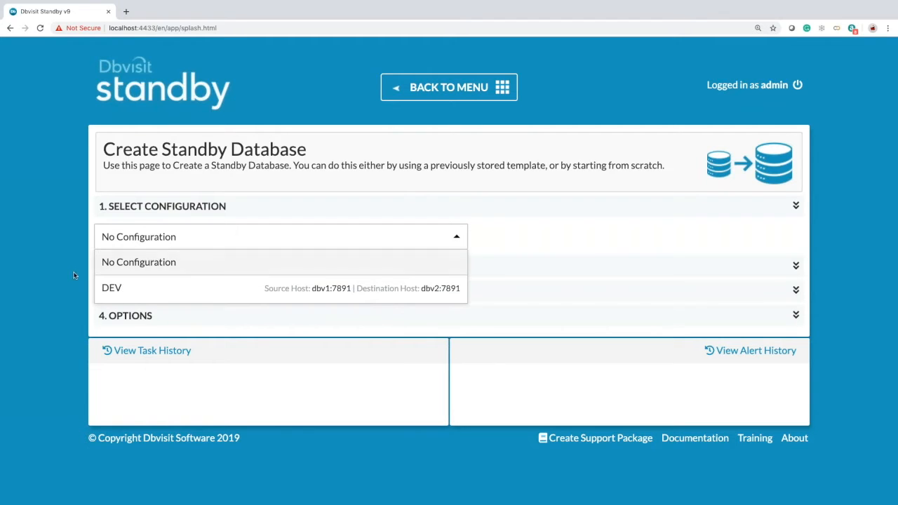
left_click(125, 293)
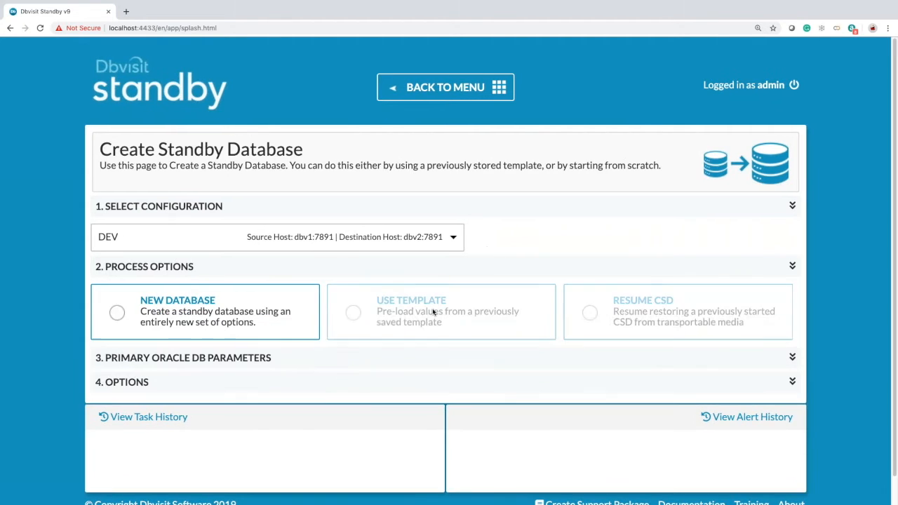
scroll(433, 313, "down", 1)
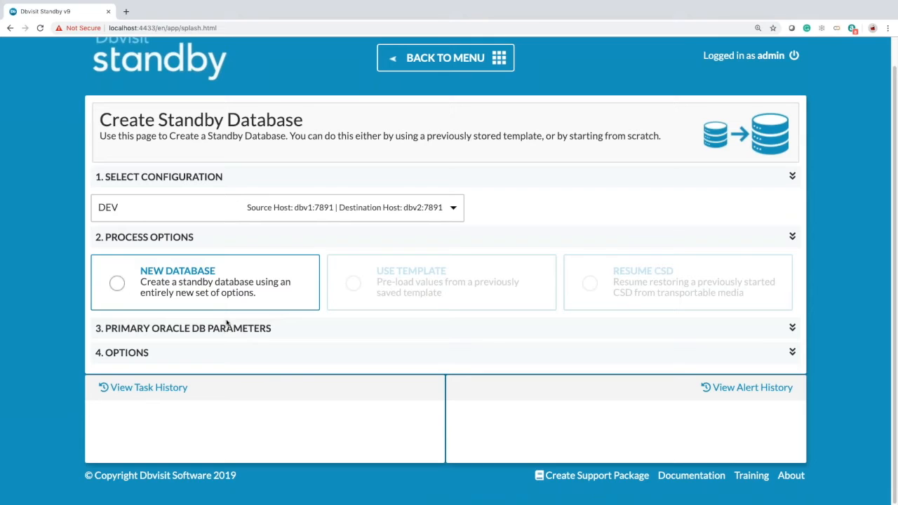
left_click(118, 289)
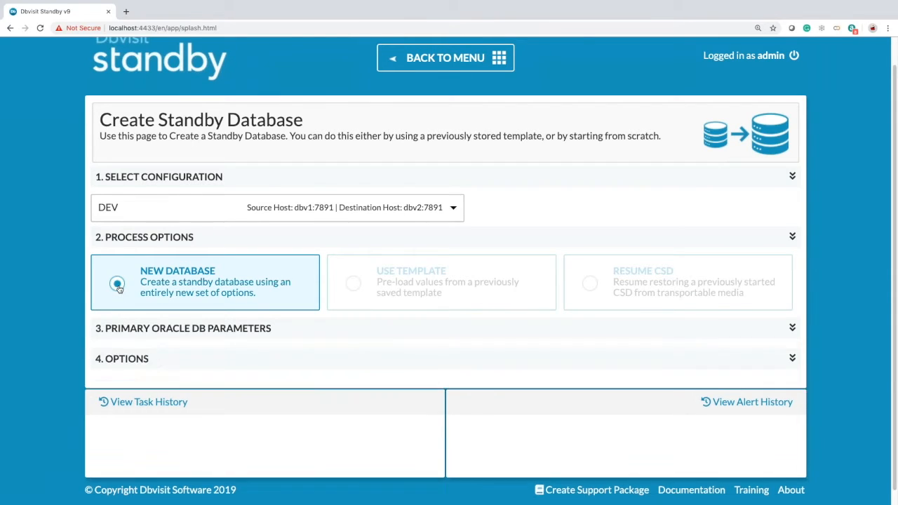
- Keep the default parameters, /usr/tmp temp locations and options, and submit the creation
scroll(282, 353, "down", 1)
scroll(282, 352, "down", 1)
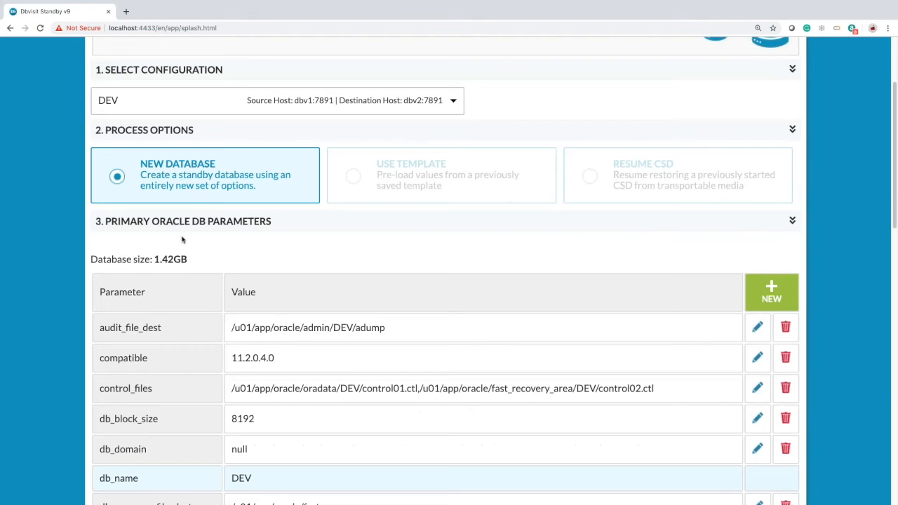
scroll(288, 258, "down", 3)
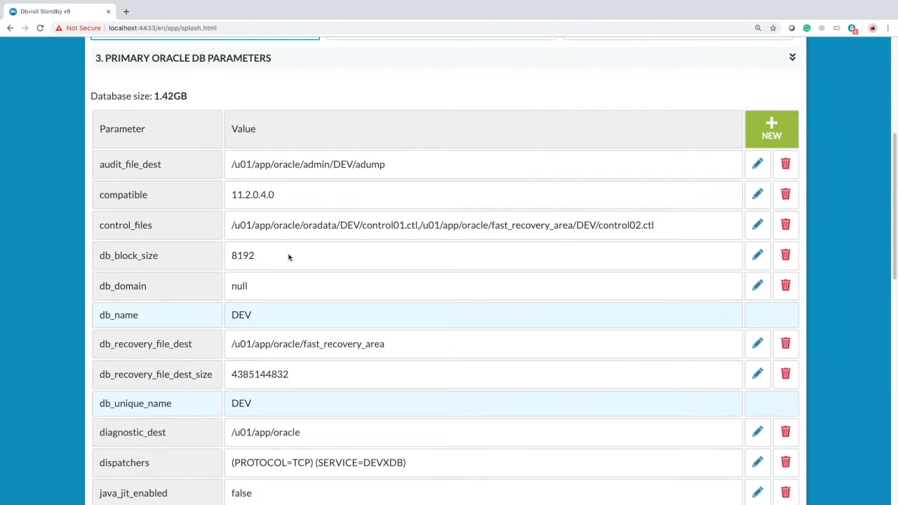
scroll(288, 258, "down", 2)
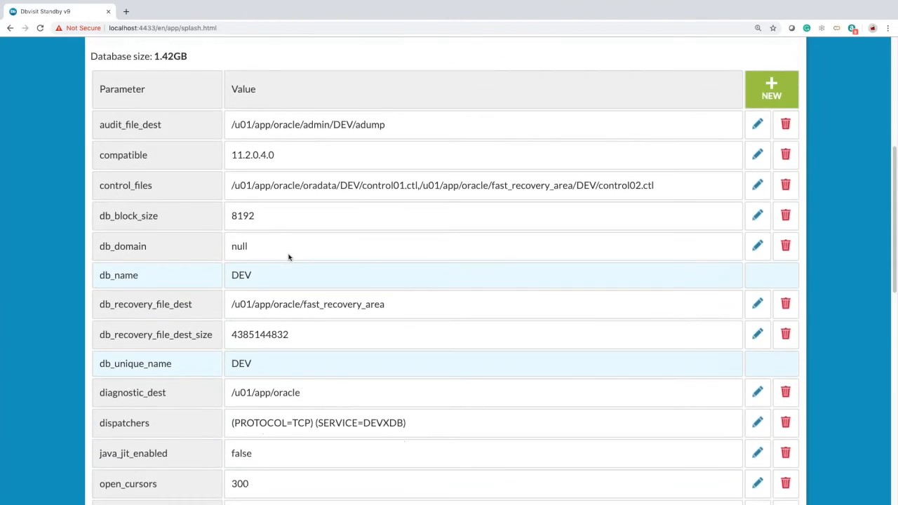
scroll(338, 387, "down", 10)
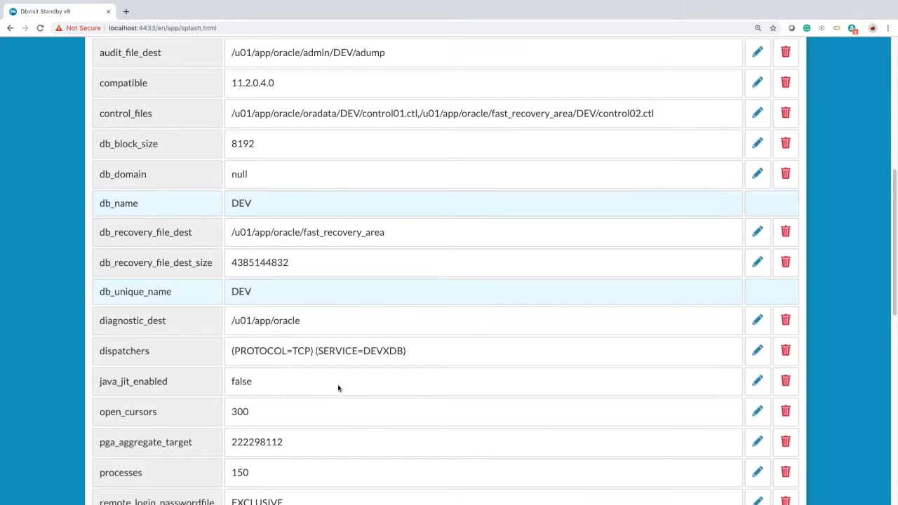
scroll(302, 291, "up", 1)
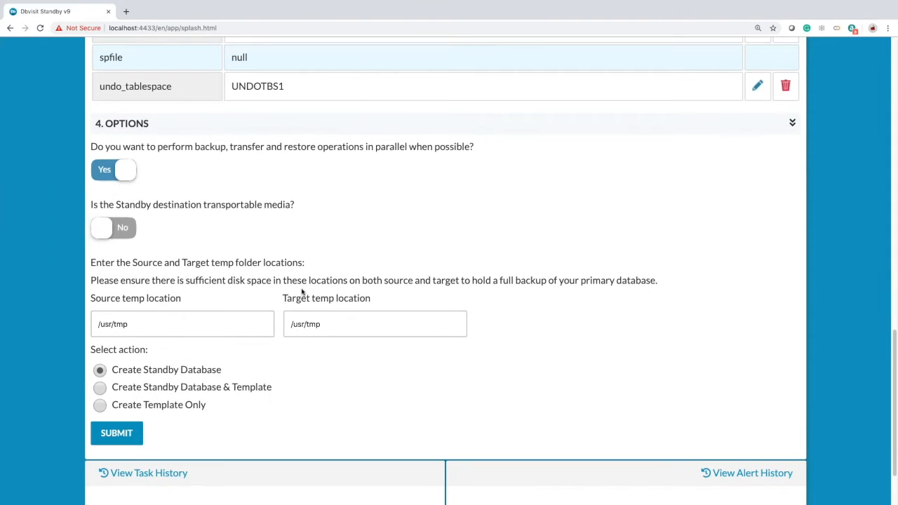
scroll(302, 291, "up", 3)
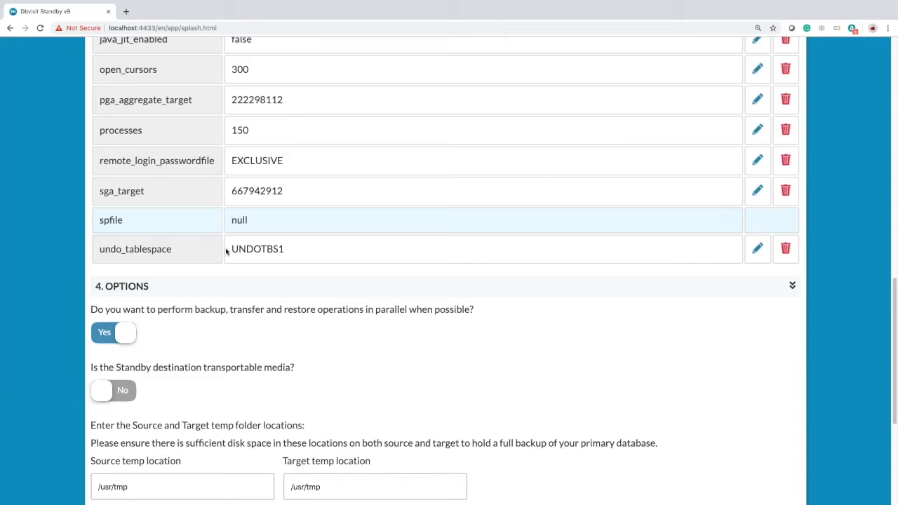
scroll(344, 341, "down", 5)
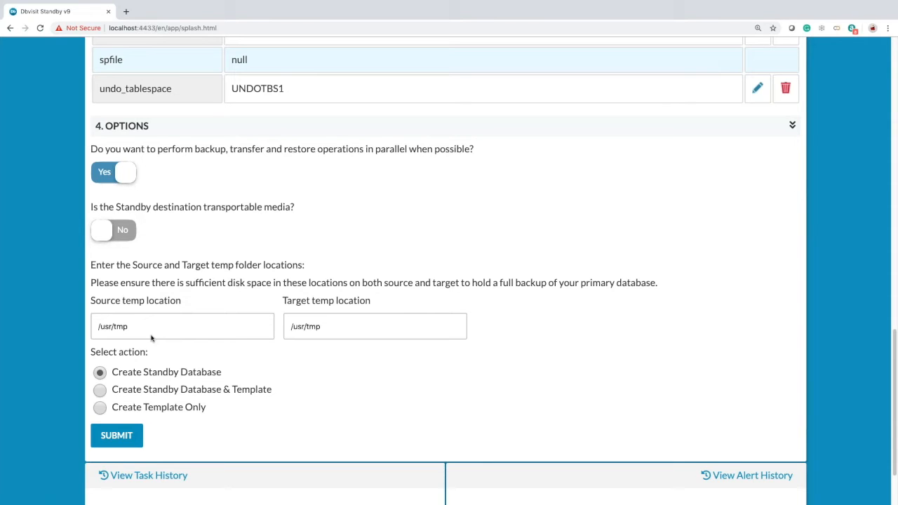
scroll(367, 354, "down", 2)
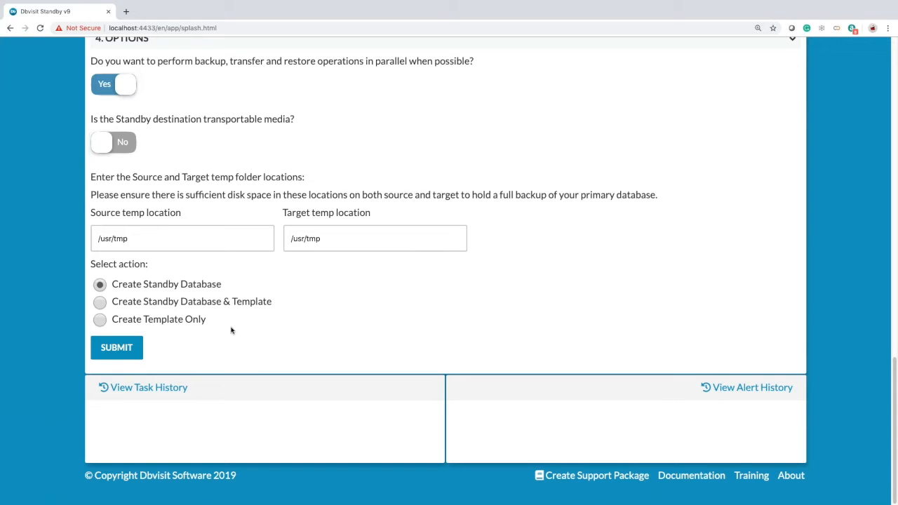
left_click(130, 347)
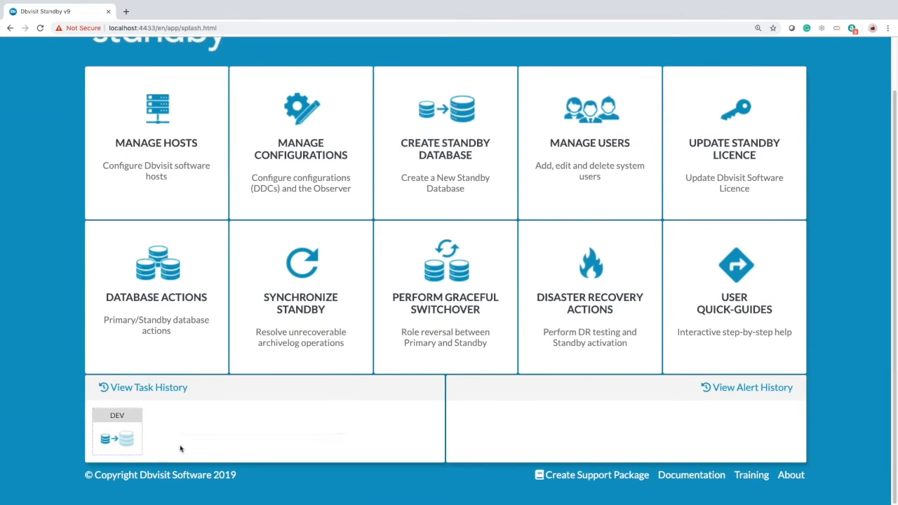
- Open the DEV task log from View Task History to check the backup progress
mouse_move(116, 442)
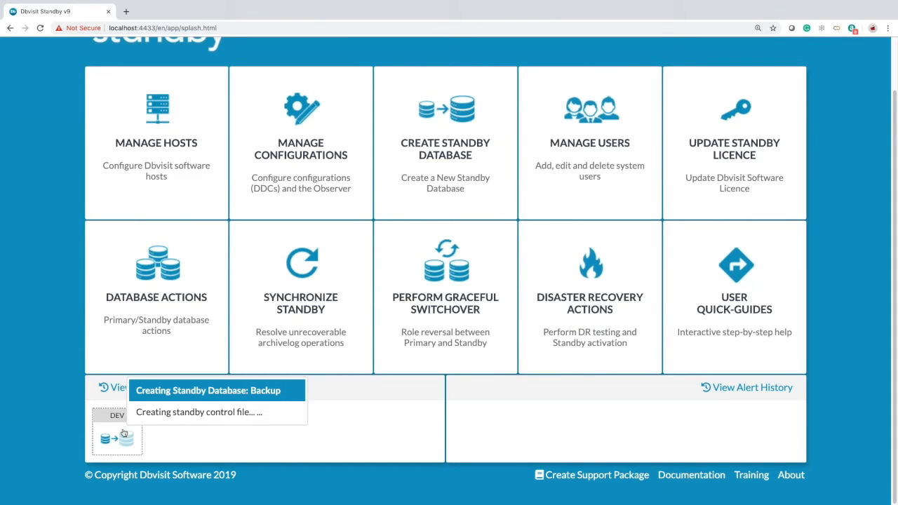
left_click(119, 430)
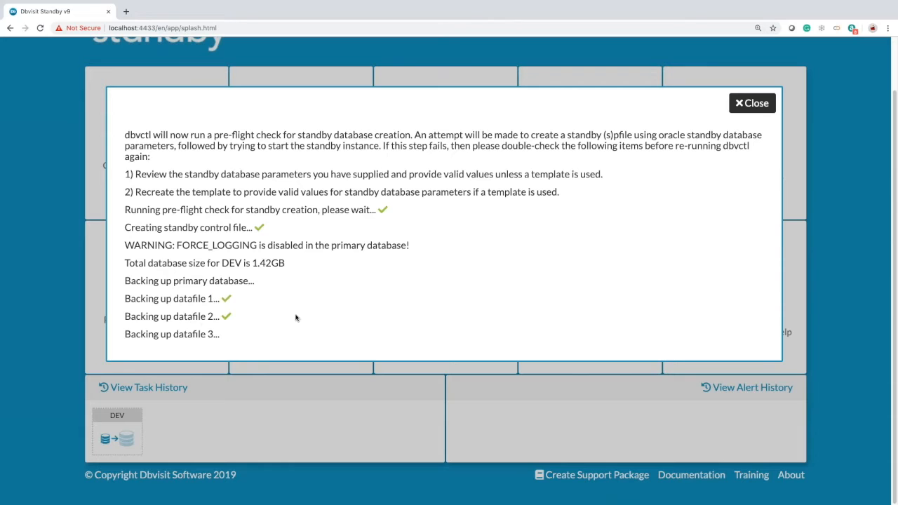
- Reopen the DEV standby-creation log to check the backup transfer to dbv2 and restore start, then close it
left_click(749, 106)
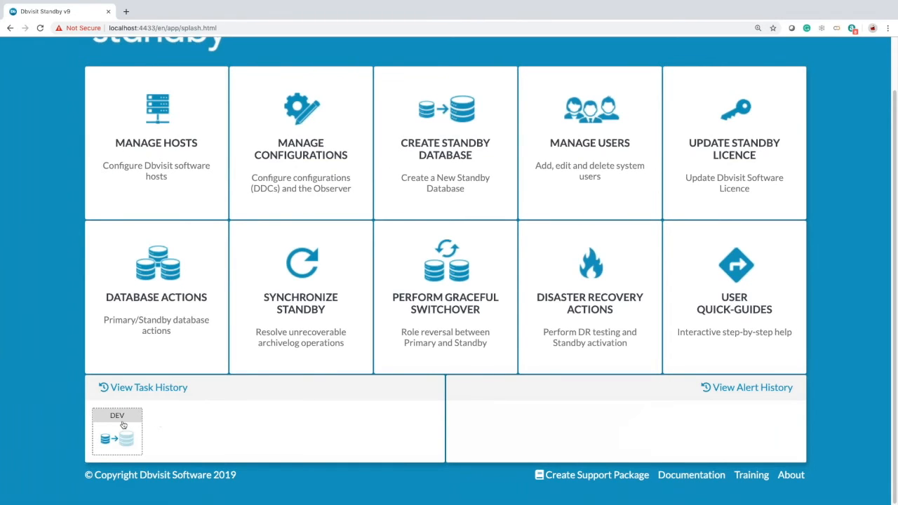
mouse_move(143, 432)
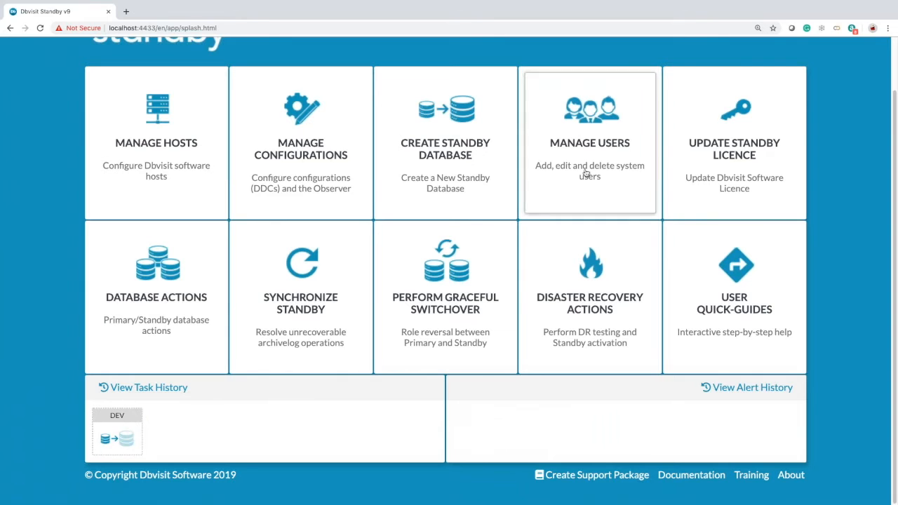
left_click(130, 434)
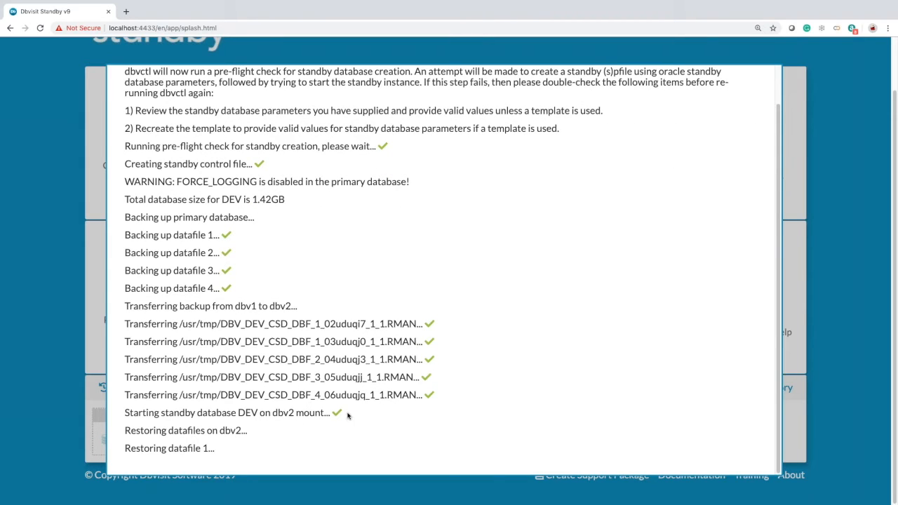
scroll(358, 403, "up", 1)
scroll(359, 403, "down", 1)
scroll(358, 403, "up", 1)
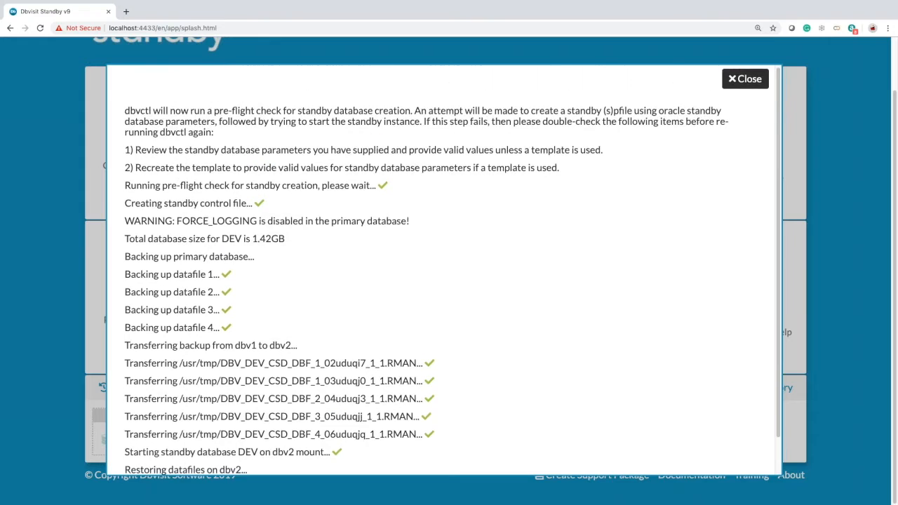
left_click(747, 81)
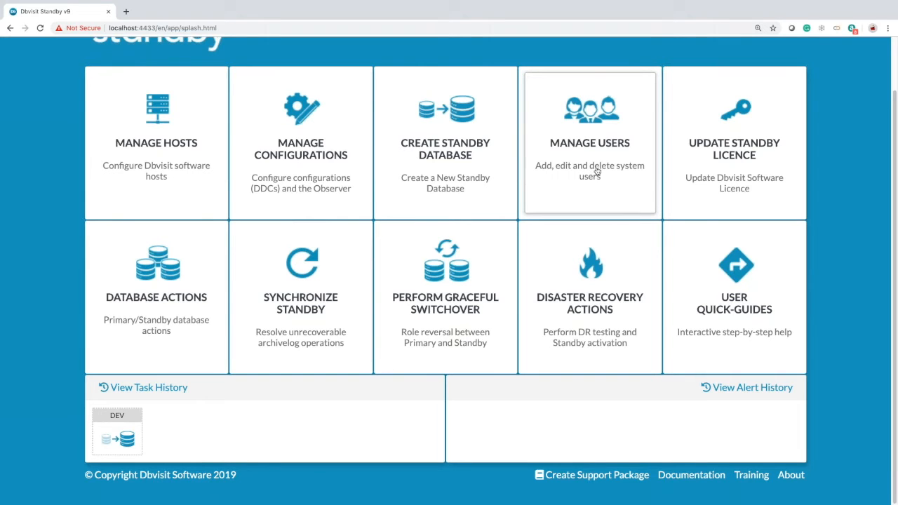
- Scroll up and view the Update Standby Licence details page
scroll(596, 173, "up", 1)
scroll(596, 173, "up", 1)
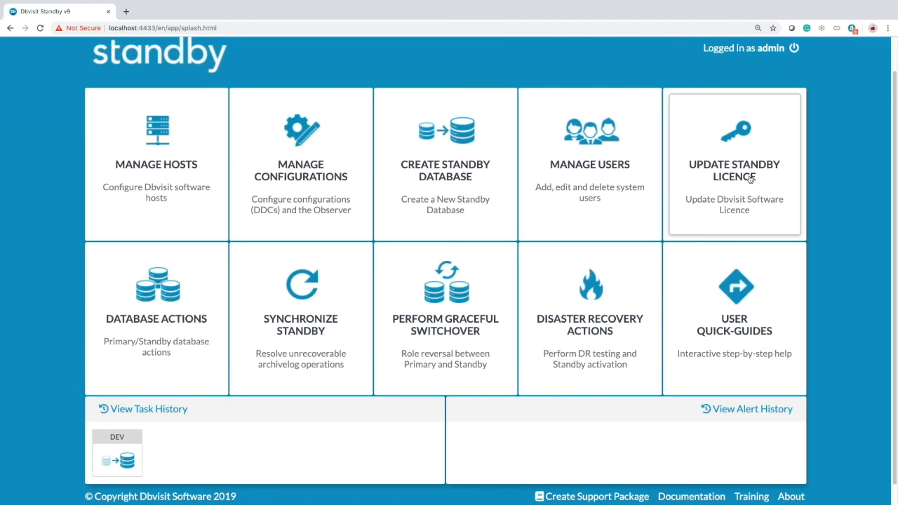
left_click(749, 179)
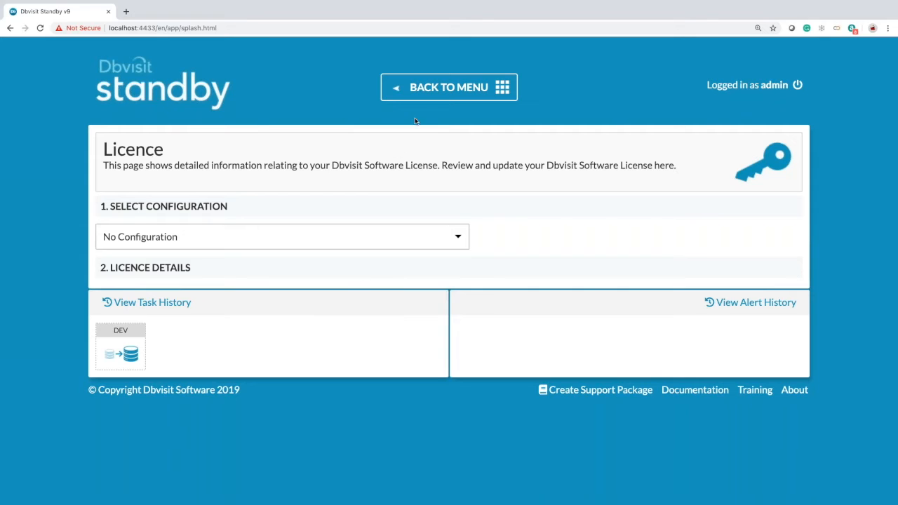
- Go back to the main menu and reopen the DEV standby-creation task log
left_click(432, 99)
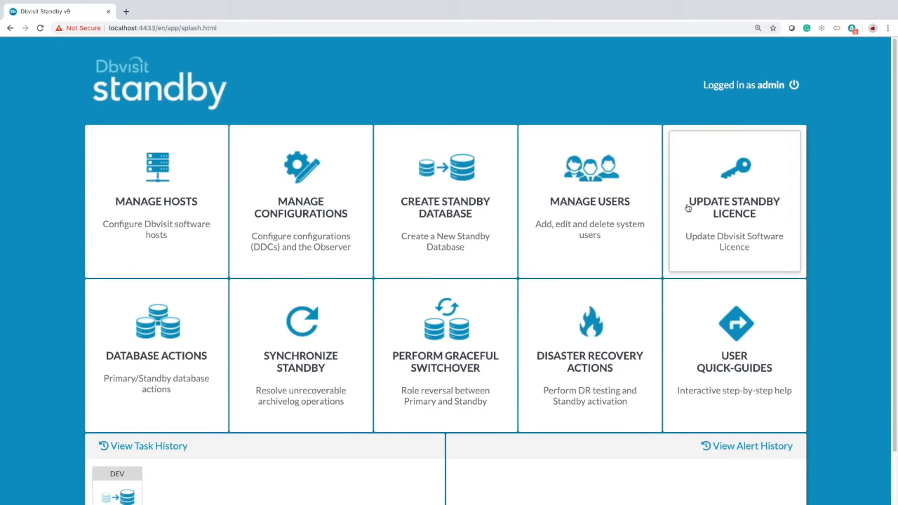
scroll(293, 394, "down", 1)
scroll(295, 394, "down", 1)
left_click(128, 438)
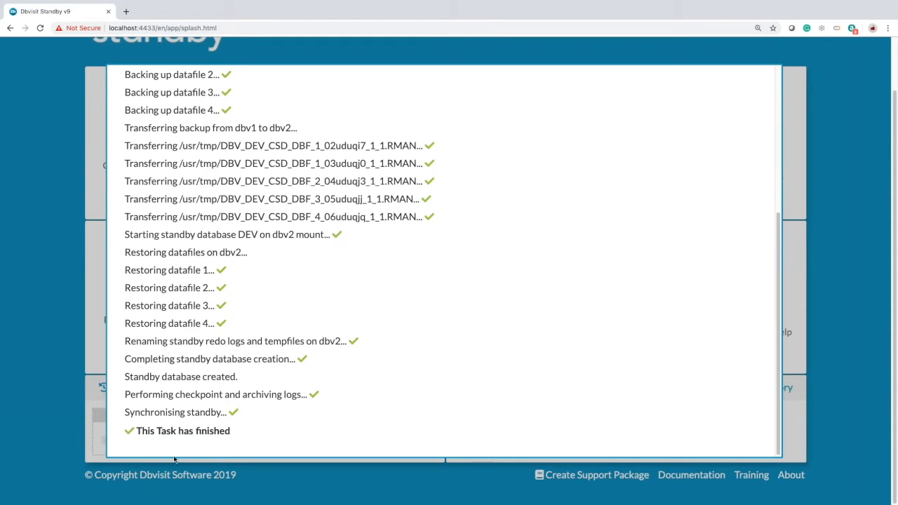
- Close the finished DEV task log and bring up the DEV Database Actions
left_click(60, 361)
mouse_move(143, 425)
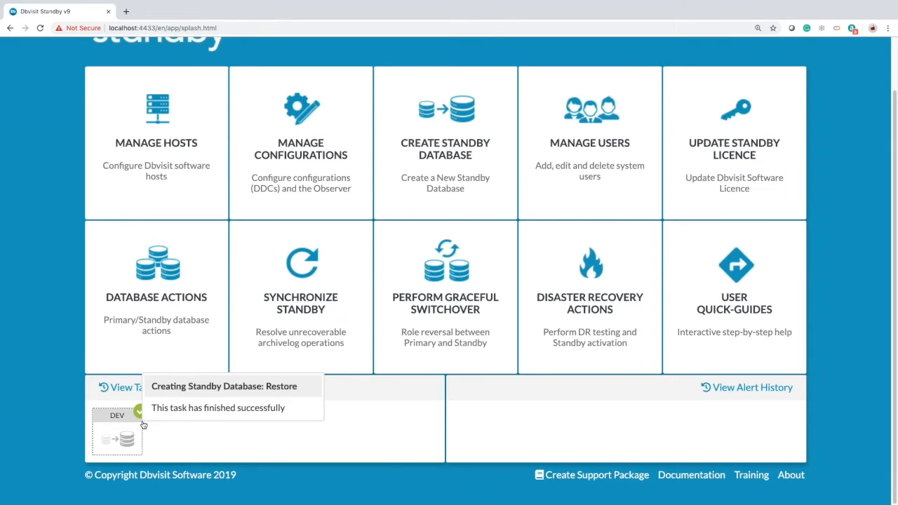
left_click(170, 294)
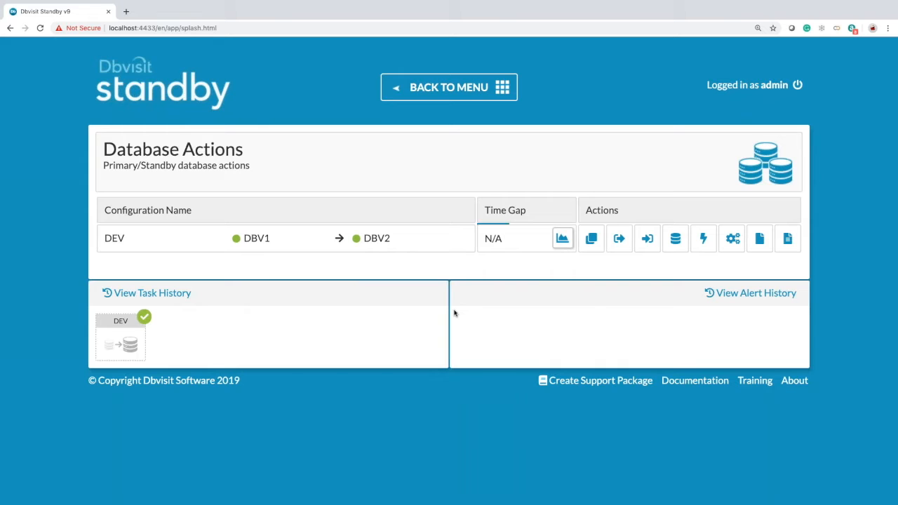
- Send DEV logs from dbv1 to dbv2 and check the task transferred sequence 12
left_click(619, 251)
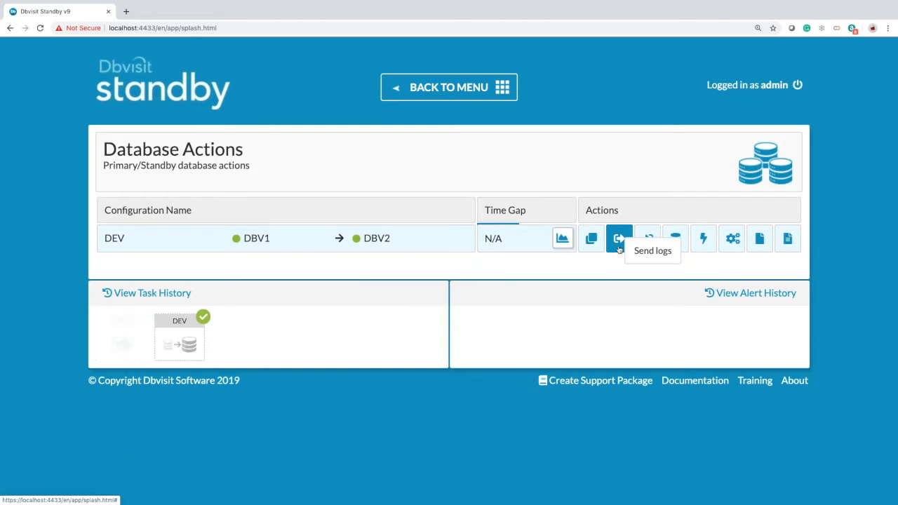
mouse_move(116, 342)
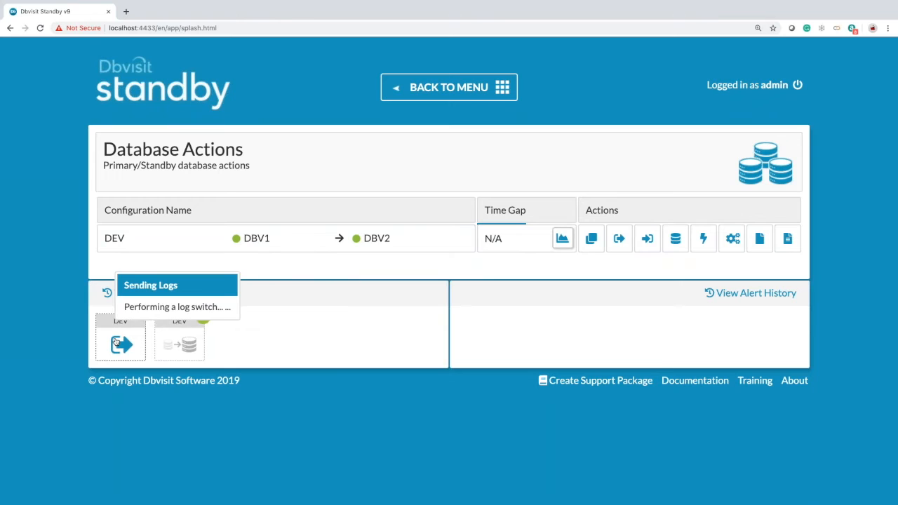
left_click(116, 343)
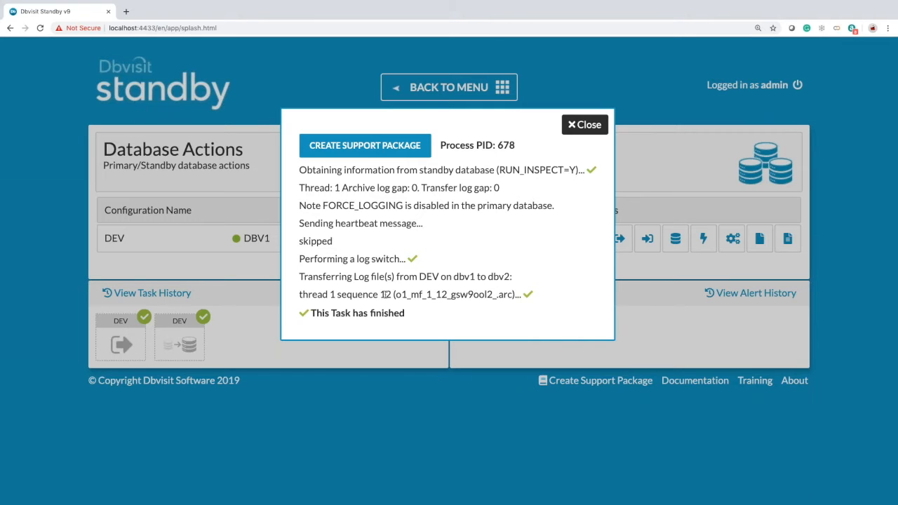
left_click(579, 125)
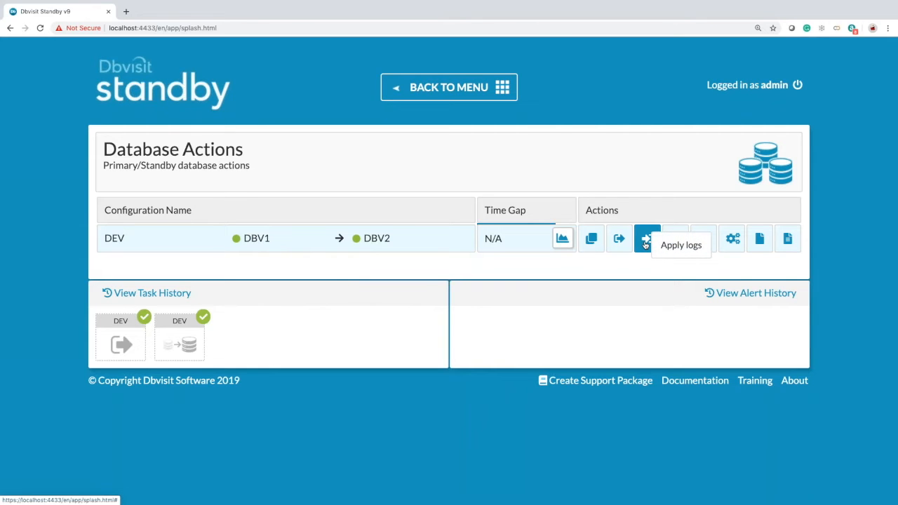
- Apply the received logs on dbv2 and verify sequence 12 was applied
left_click(645, 243)
mouse_move(127, 346)
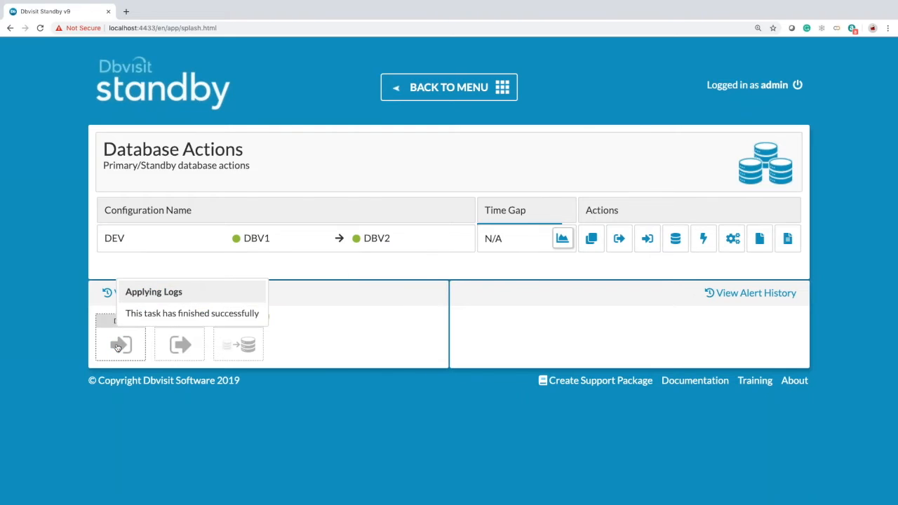
left_click(117, 346)
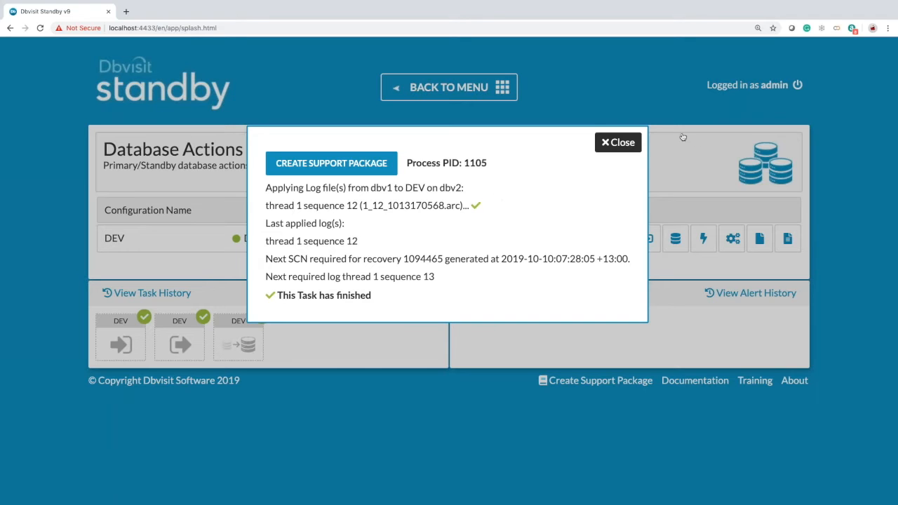
left_click(620, 142)
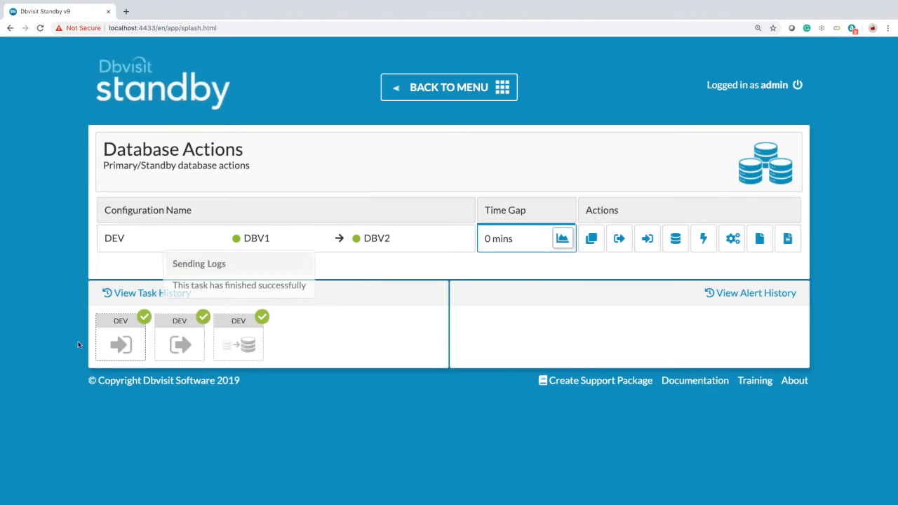
- Run the DEV log gap report, confirm zero transfer and archive gaps, and close it
left_click(595, 252)
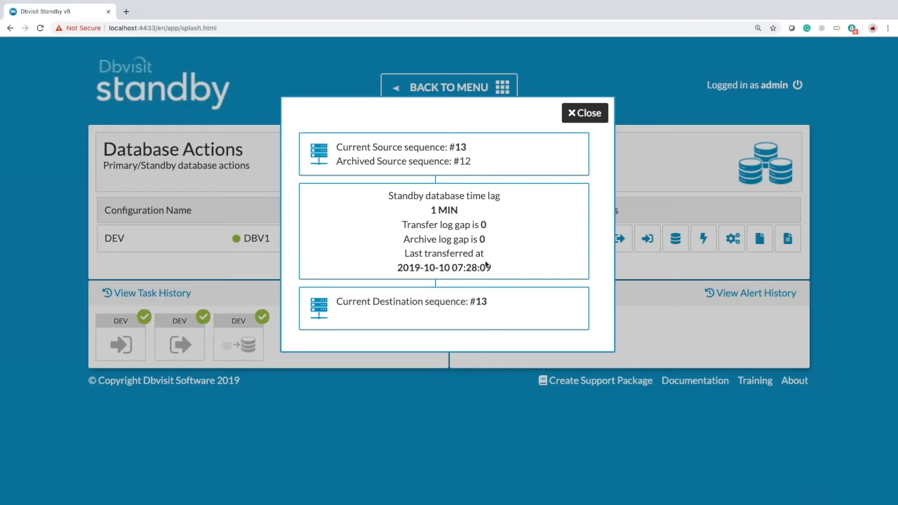
left_click(589, 114)
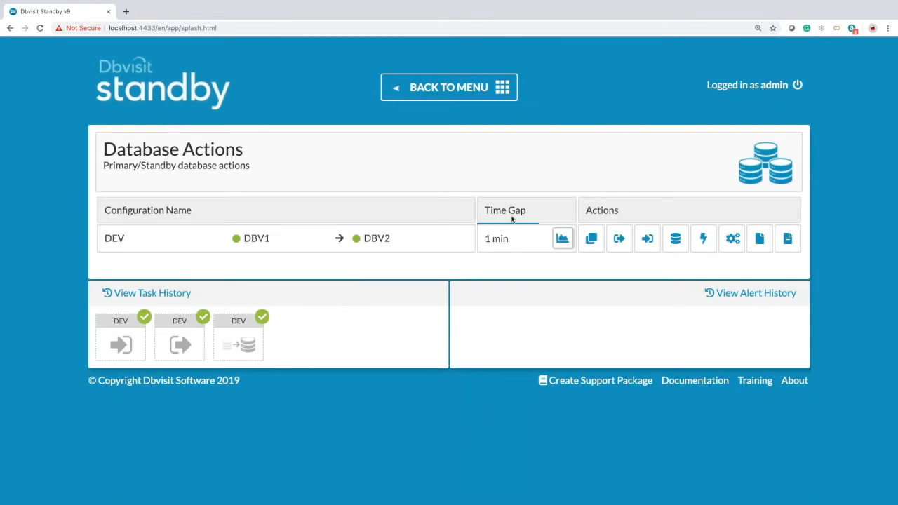
left_click(561, 239)
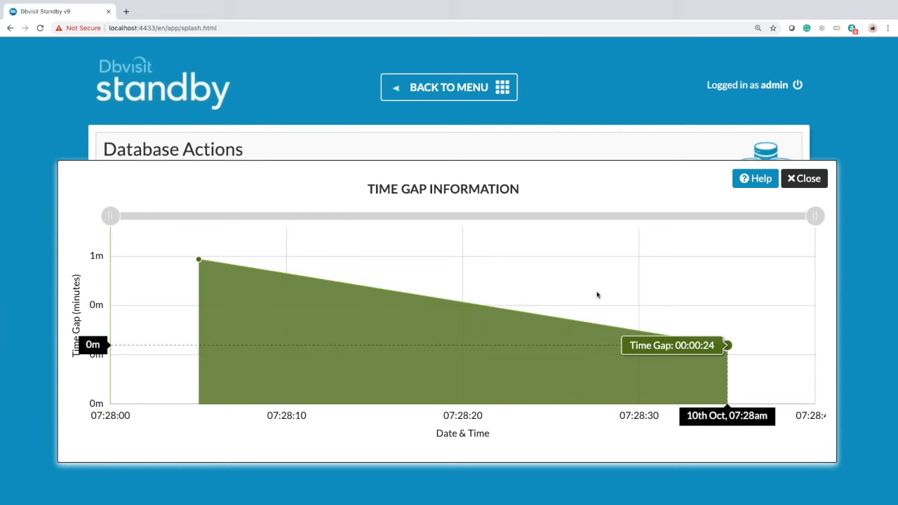
left_click_drag(110, 215, 700, 219)
left_click_drag(639, 216, 122, 210)
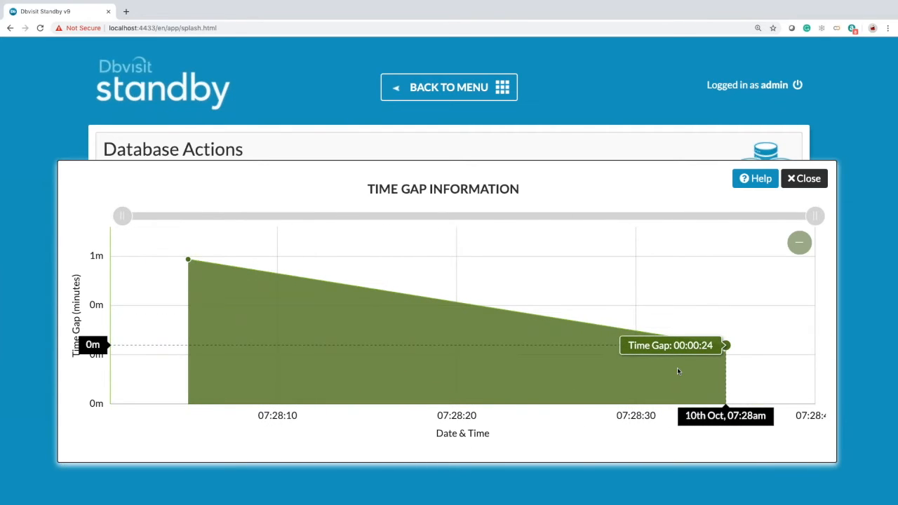
left_click(805, 179)
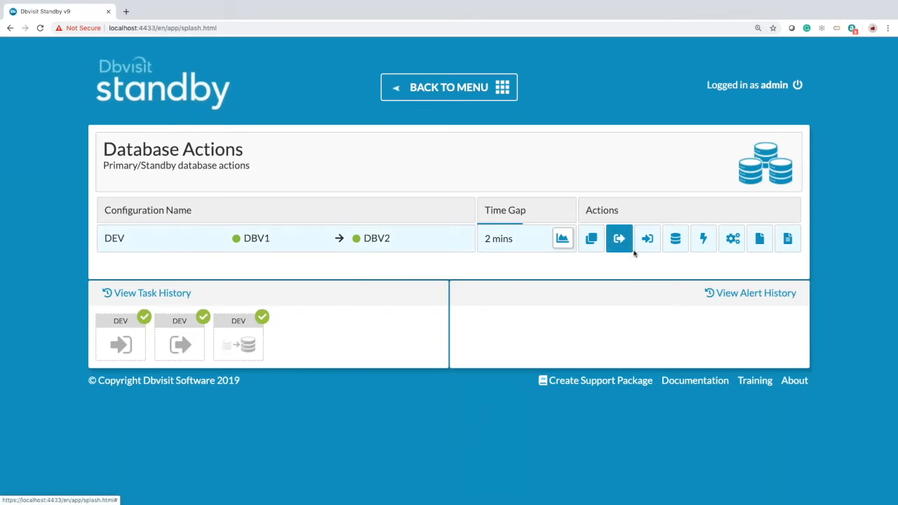
- Start the DEV standby on dbv2:7891 in read-only mode and dismiss the success message
left_click(675, 238)
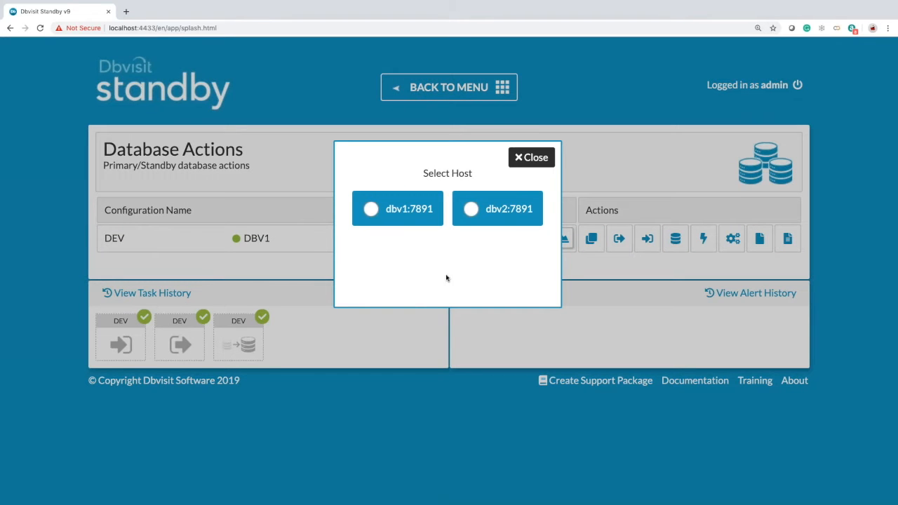
left_click(371, 210)
left_click(470, 209)
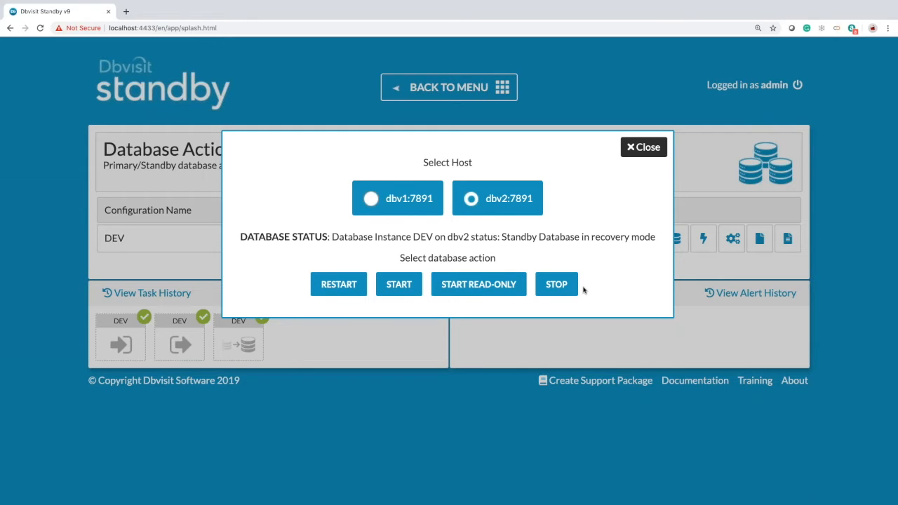
left_click(470, 288)
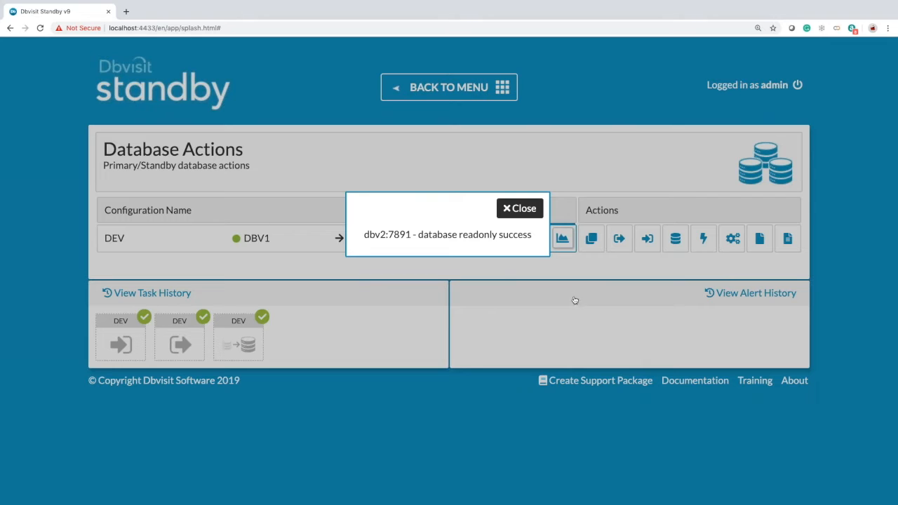
left_click(524, 209)
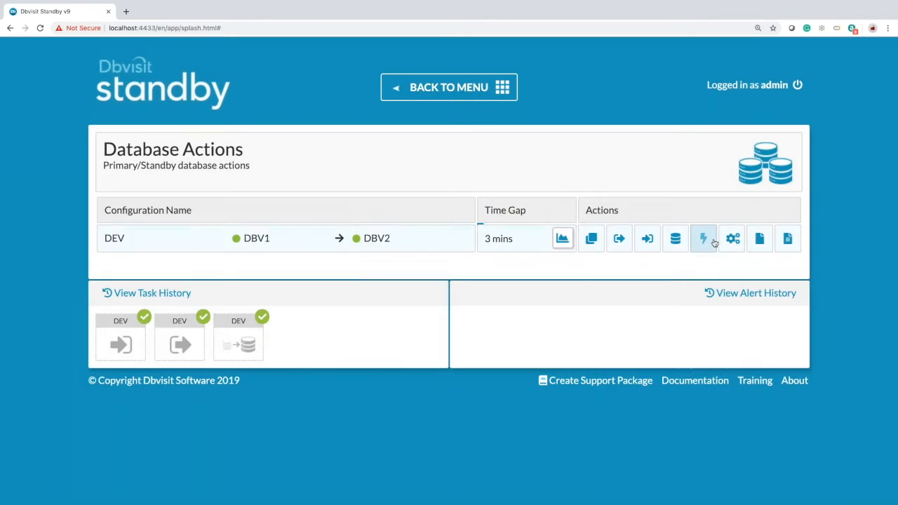
- Restart the DEV database on dbv2:7891 and dismiss the restart success message
left_click(676, 240)
left_click(471, 210)
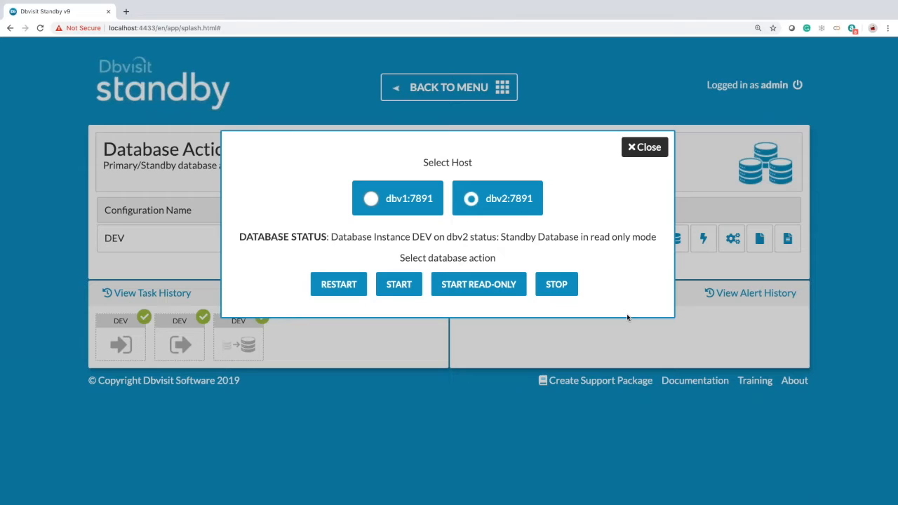
left_click(336, 287)
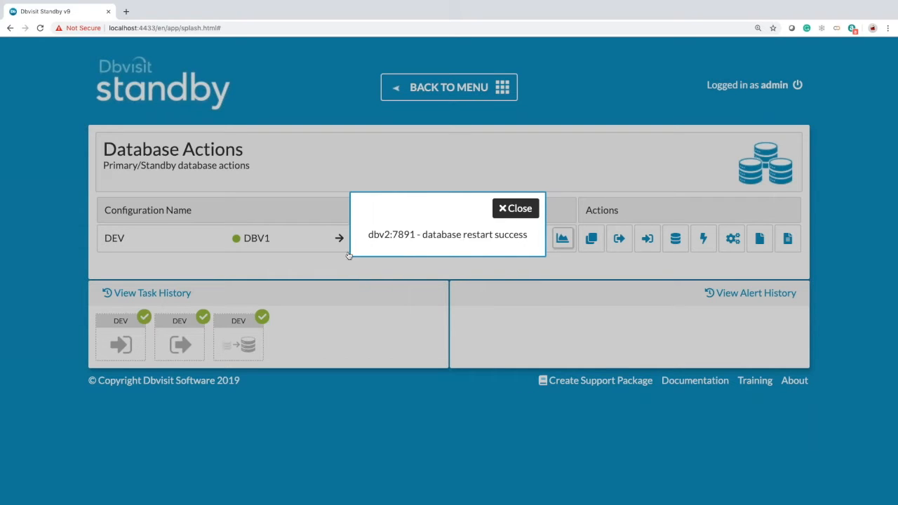
left_click(523, 218)
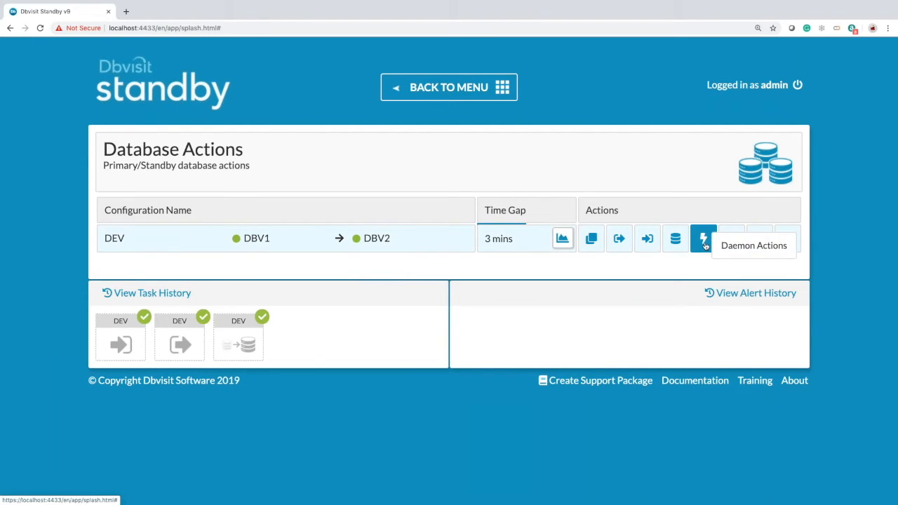
- Check daemon status on dbv1 and dbv2, then start the DEV daemon on dbv1:7891
left_click(704, 240)
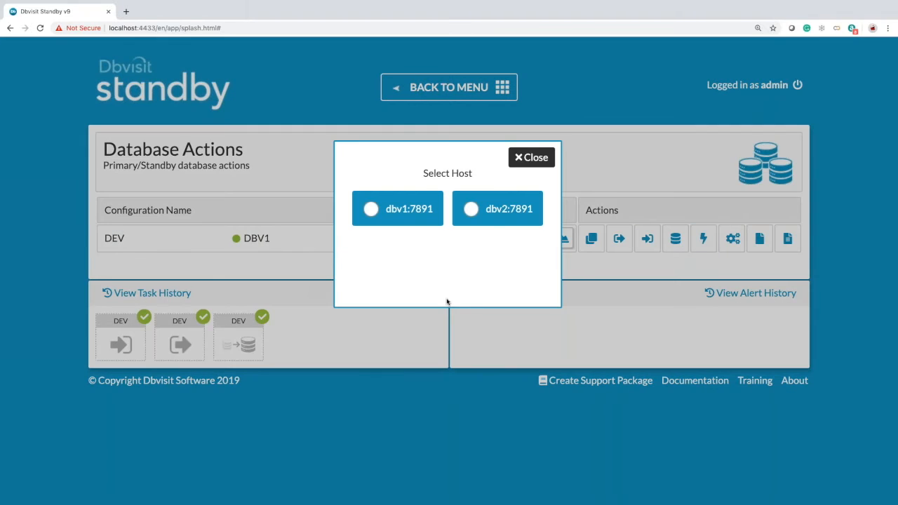
left_click(370, 209)
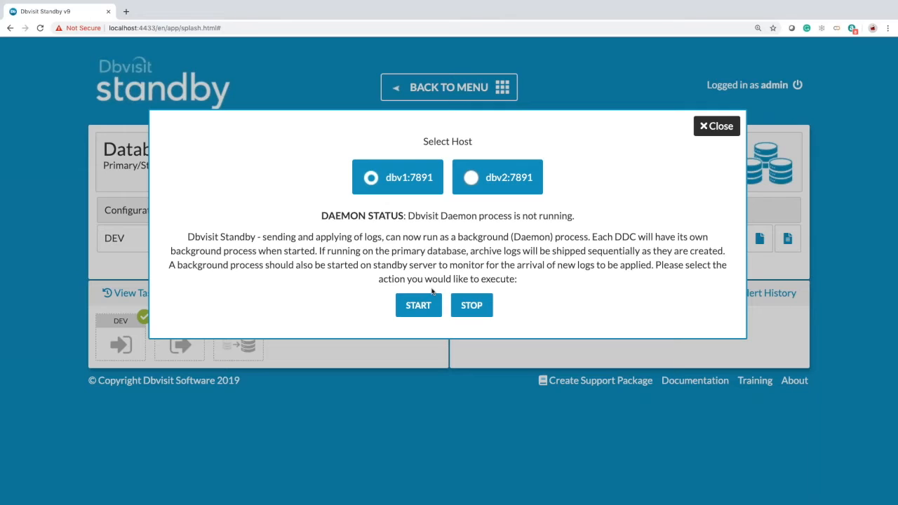
left_click(470, 179)
left_click(370, 177)
left_click(418, 307)
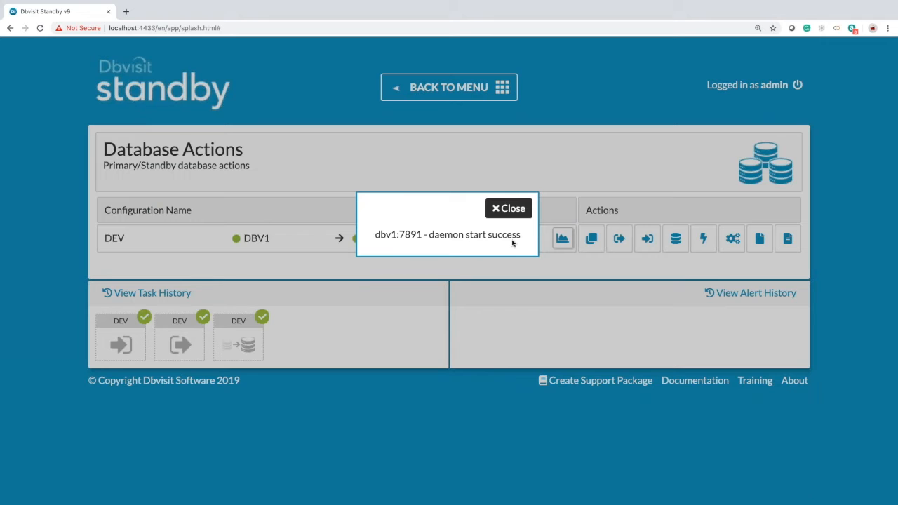
left_click(508, 208)
left_click(674, 238)
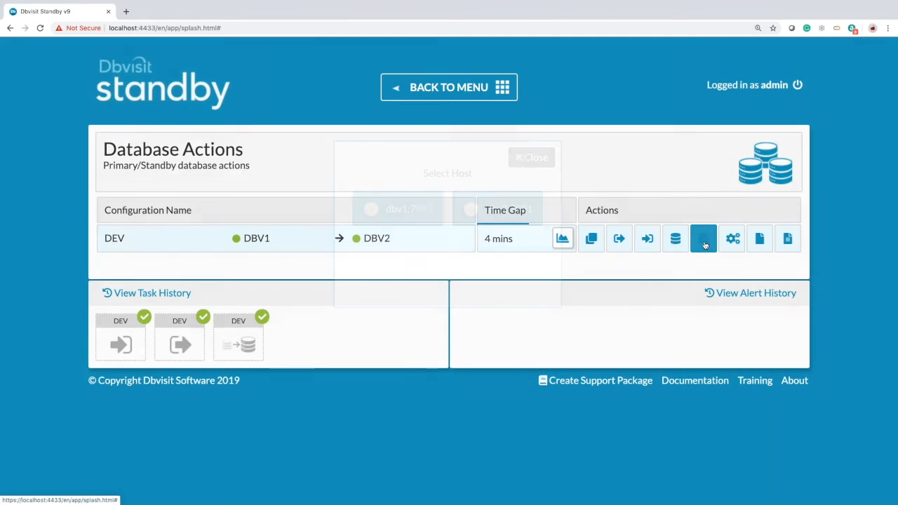
- Start the DEV daemon on dbv2:7891 and dismiss the success confirmation
left_click(371, 209)
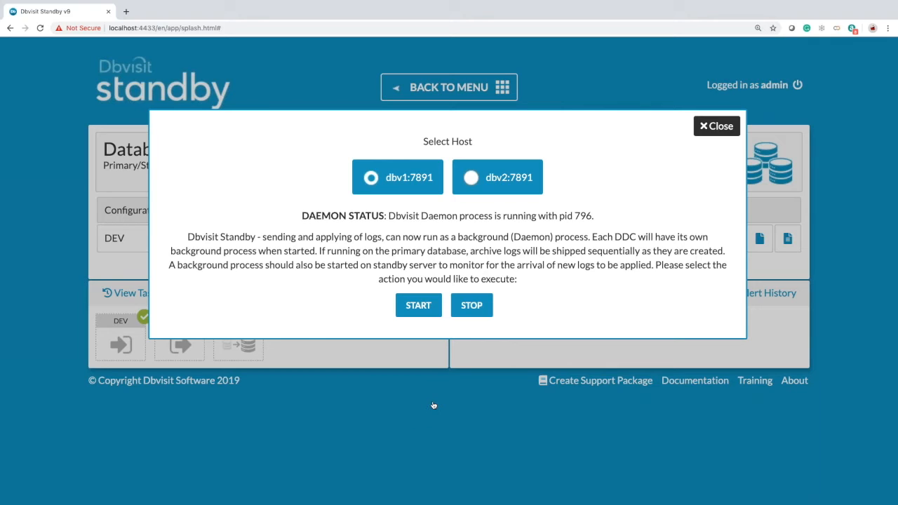
left_click(469, 179)
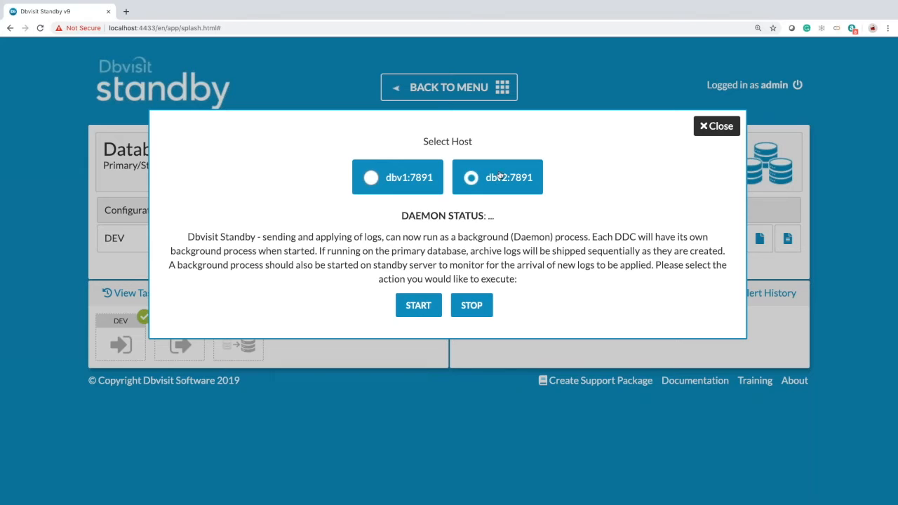
left_click(418, 317)
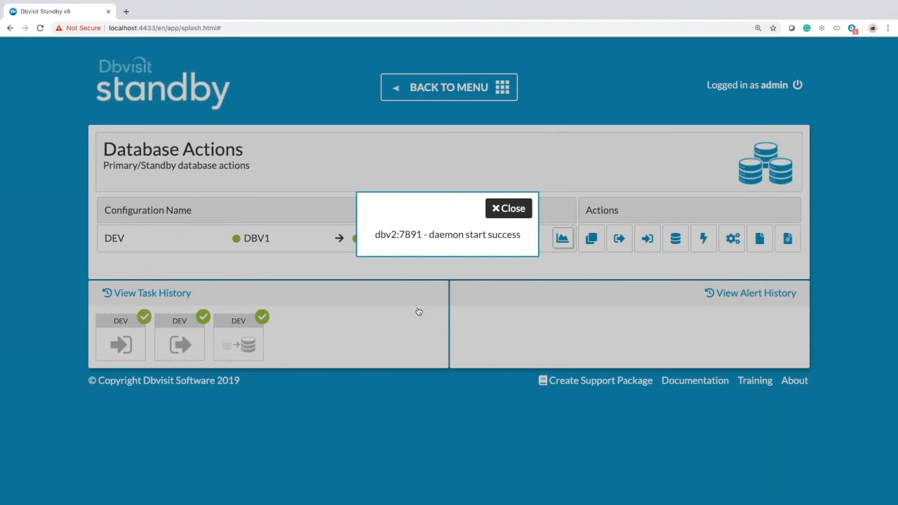
left_click(511, 209)
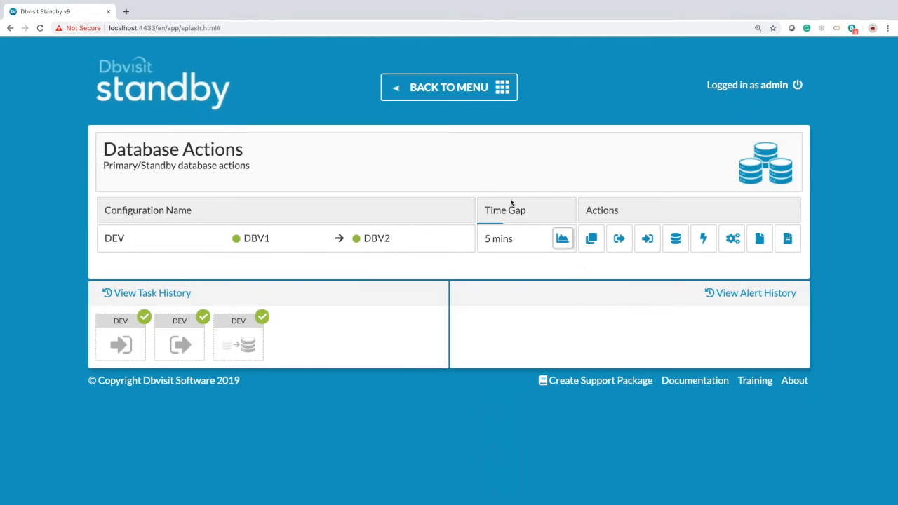
- Check the DEV log gap report: sequence #14 on both sides, 1-minute lag, zero gaps
left_click(592, 240)
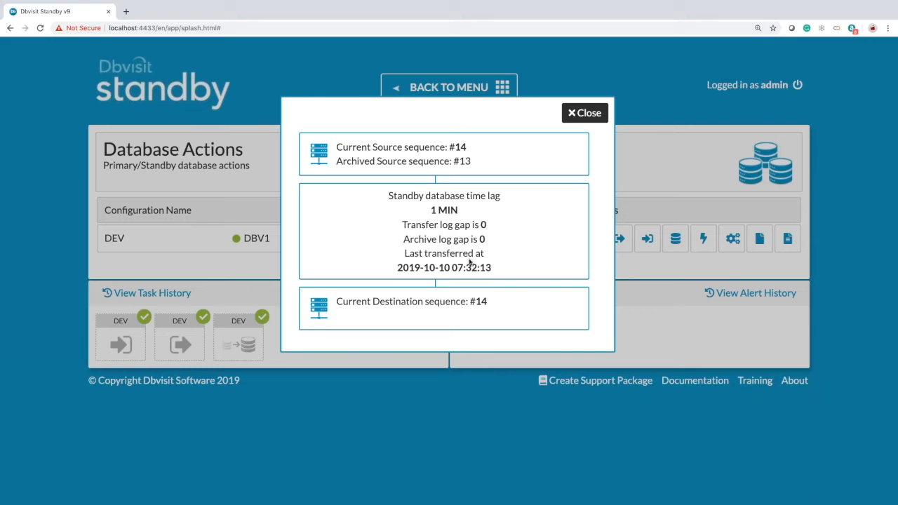
left_click(600, 114)
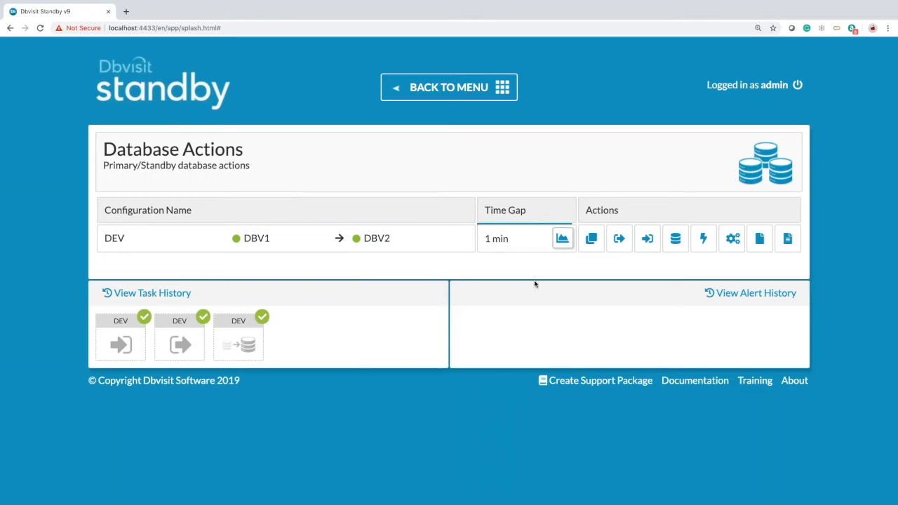
- Go back from Database Actions to the main menu and scroll through its task tiles
left_click(448, 95)
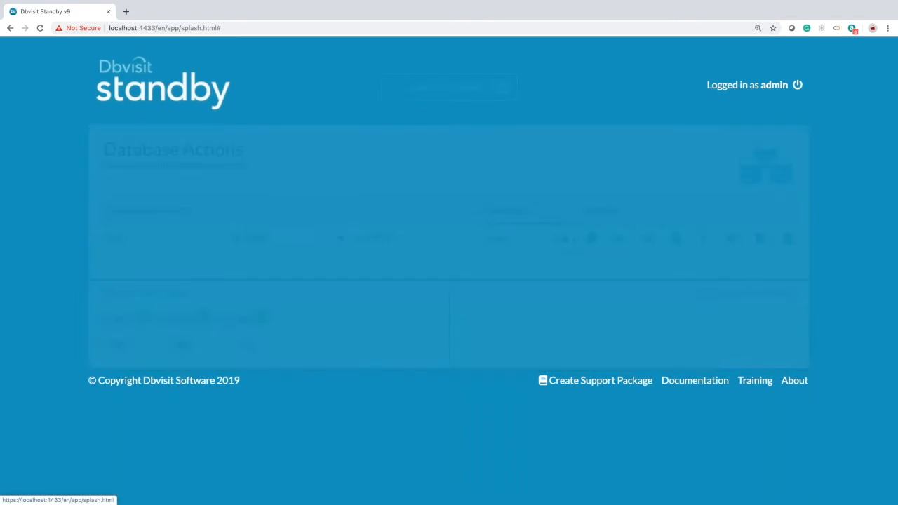
scroll(344, 345, "down", 2)
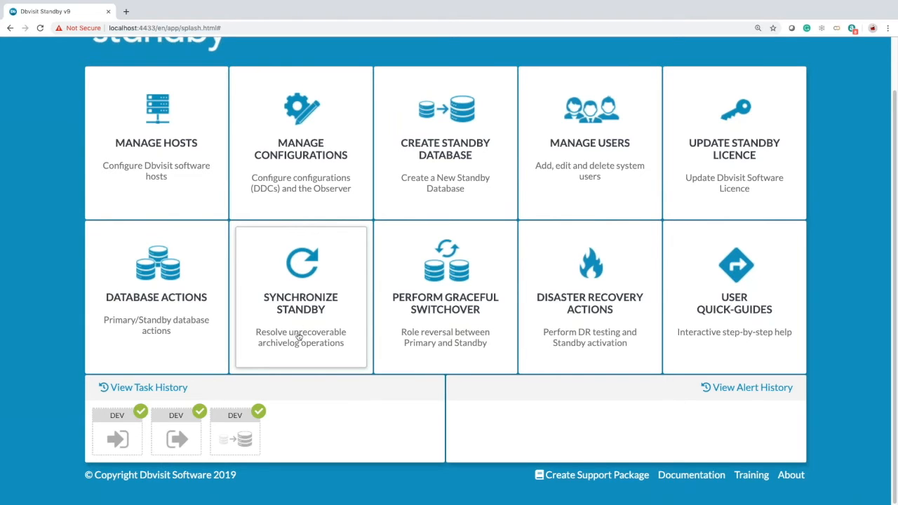
- Read through the Synchronize Standby page on RMAN incremental sync without choosing a configuration
left_click(297, 335)
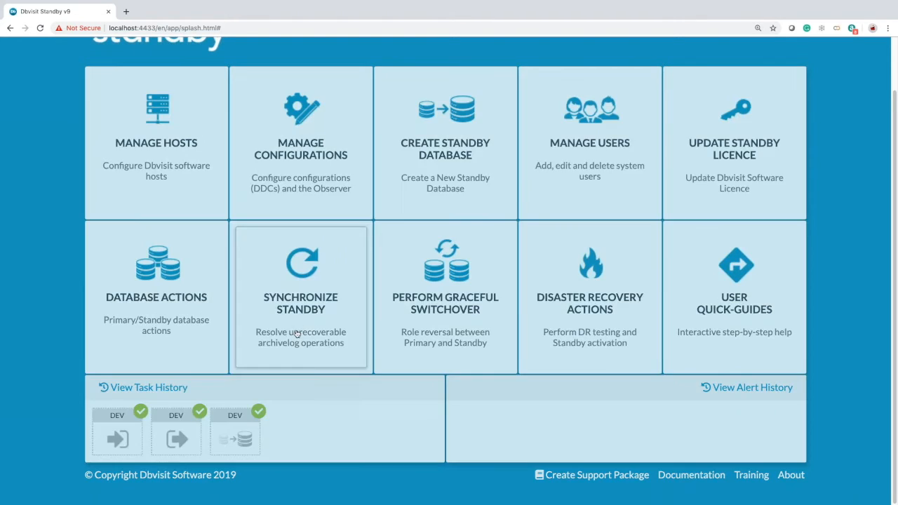
scroll(488, 284, "down", 1)
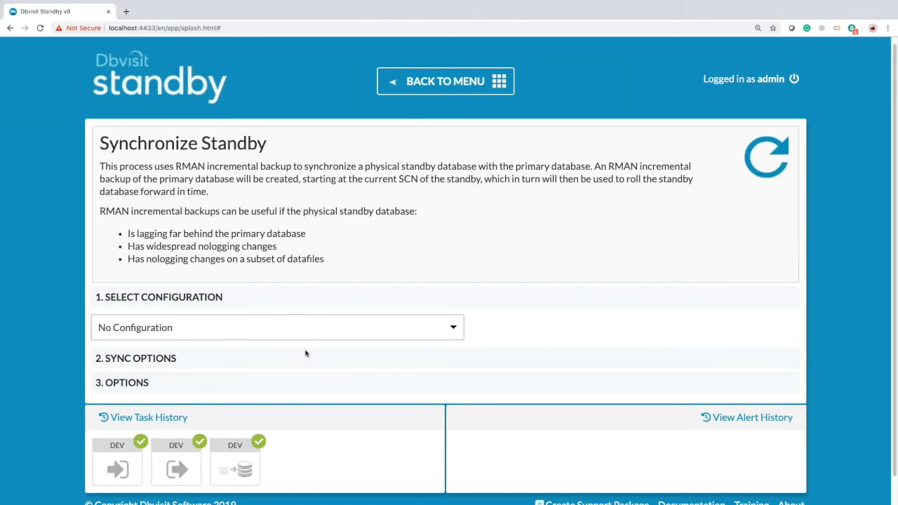
scroll(306, 350, "down", 1)
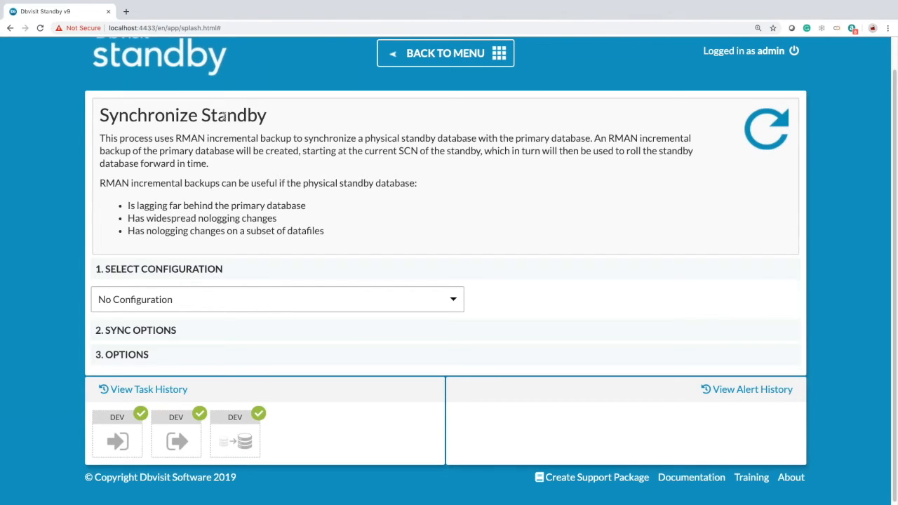
left_click(430, 56)
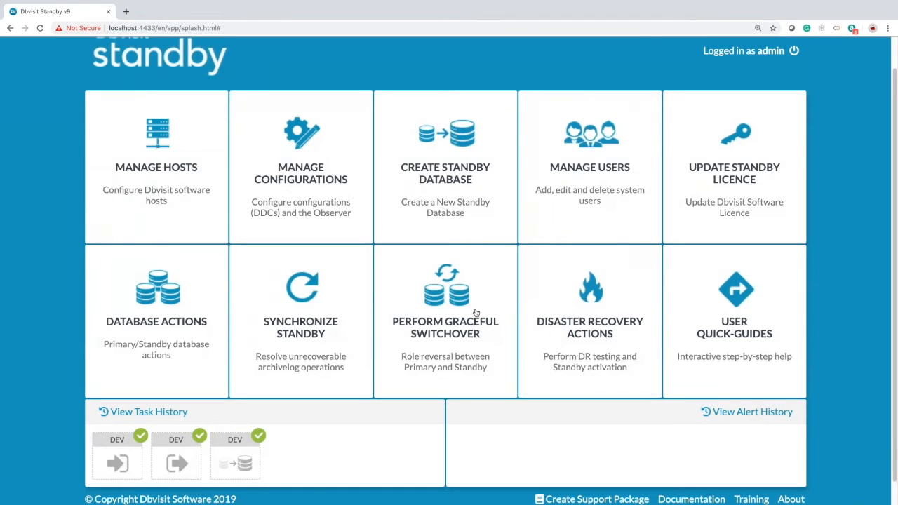
- Look at the Perform Graceful Switchover page, then return to the main menu
scroll(461, 330, "down", 1)
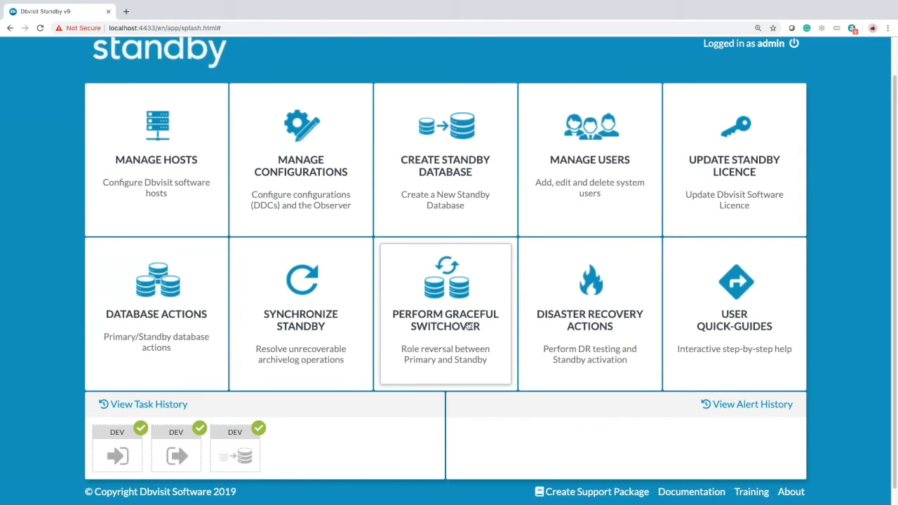
left_click(467, 328)
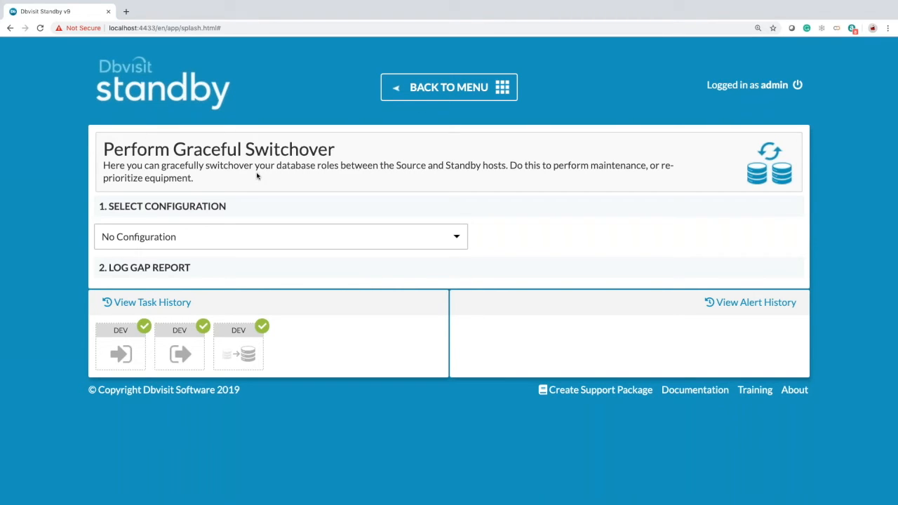
left_click(455, 99)
- Stop the daemon on dbv1:7891 from the DEV Daemon Actions
left_click(136, 336)
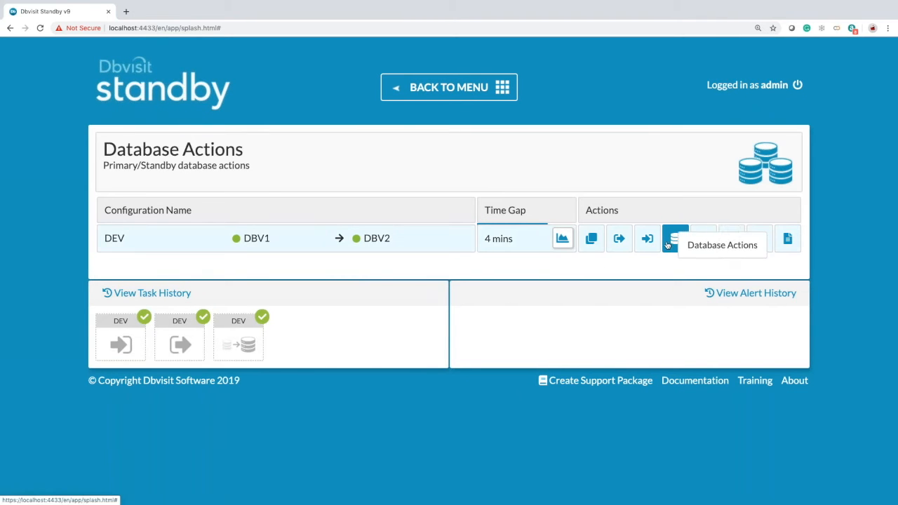
left_click(703, 239)
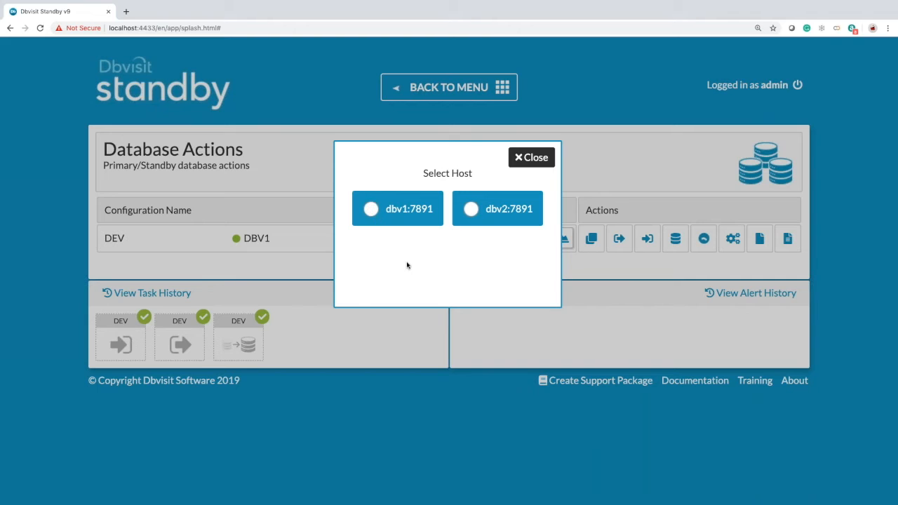
left_click(372, 211)
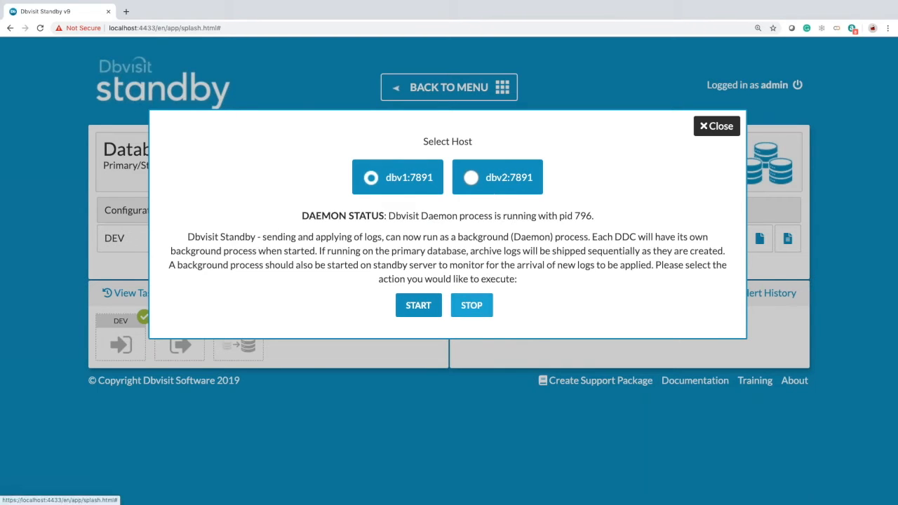
left_click(476, 309)
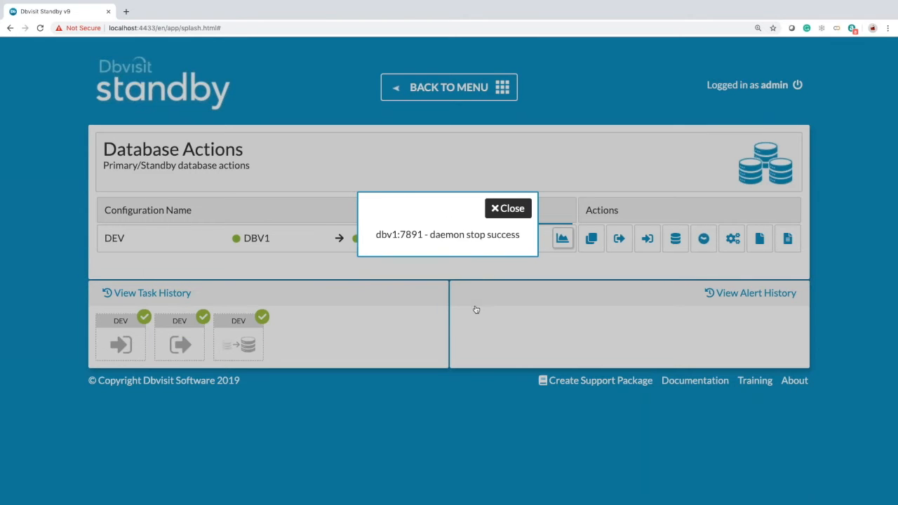
left_click(514, 207)
- Stop the daemon on dbv2:7891 as well and return to the main menu
left_click(702, 246)
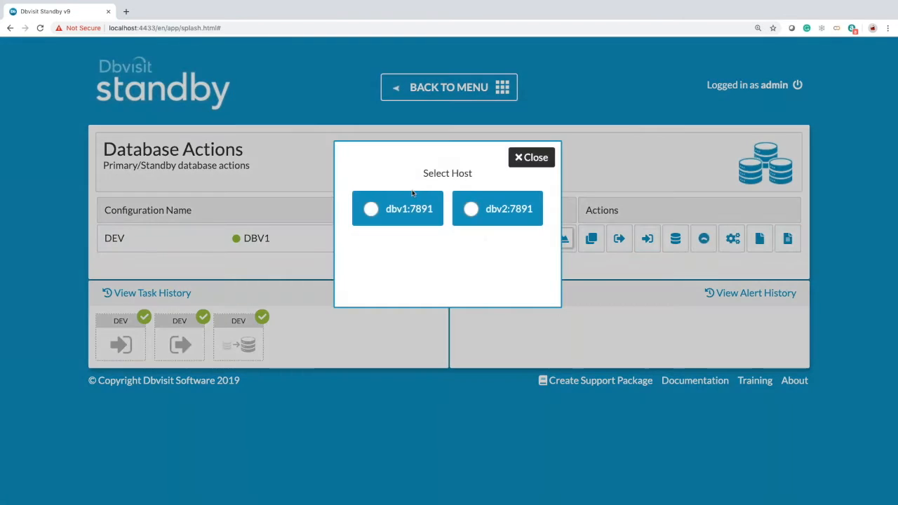
left_click(472, 211)
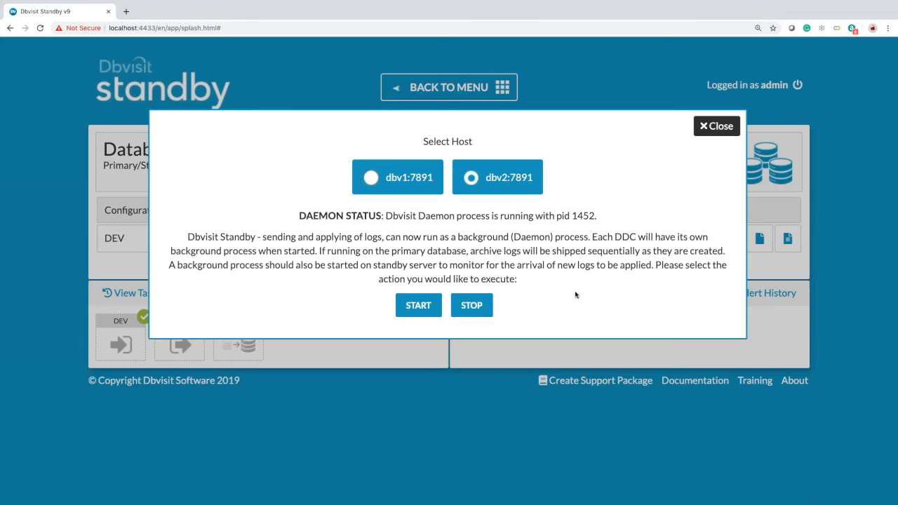
left_click(477, 306)
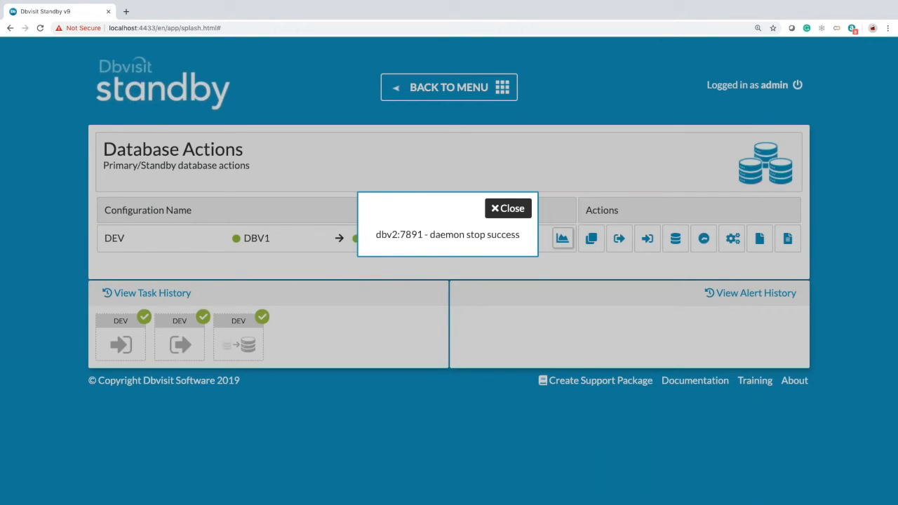
left_click(513, 210)
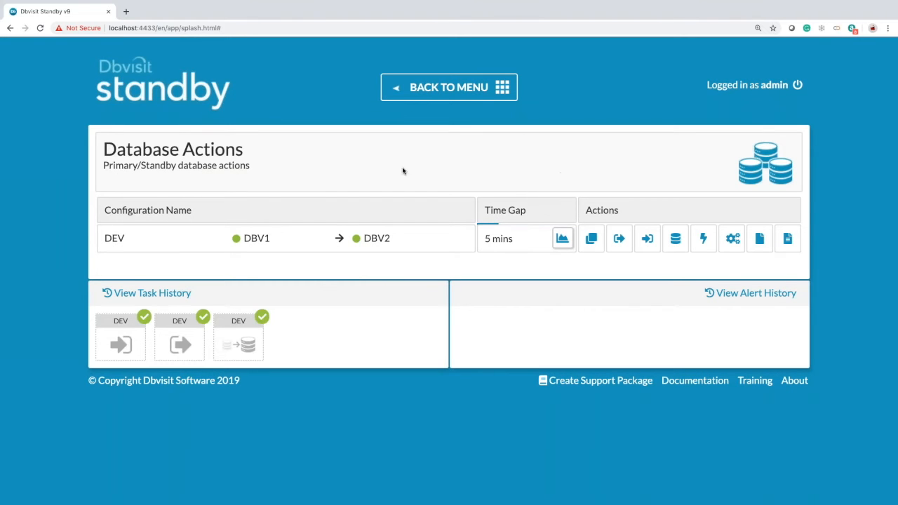
left_click(438, 96)
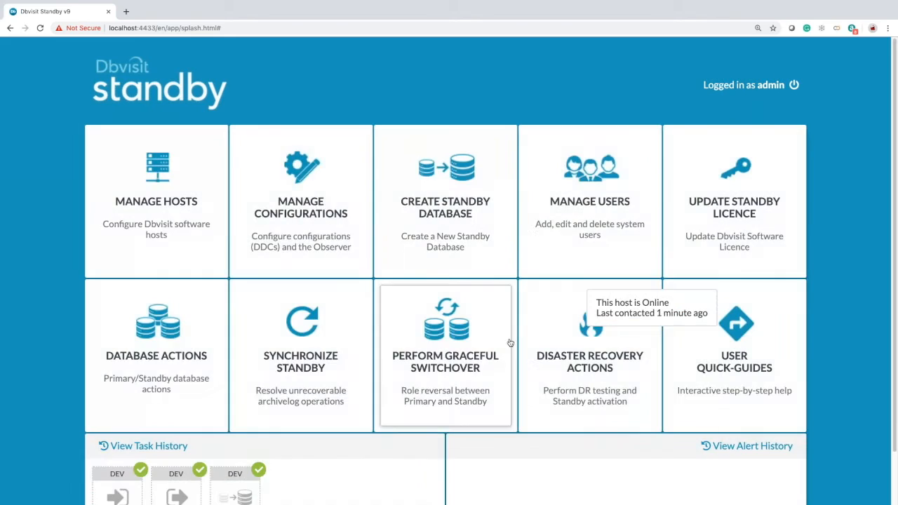
- Submit a graceful switchover of DEV from dbv1 to dbv2 after reviewing its log gap report
left_click(447, 340)
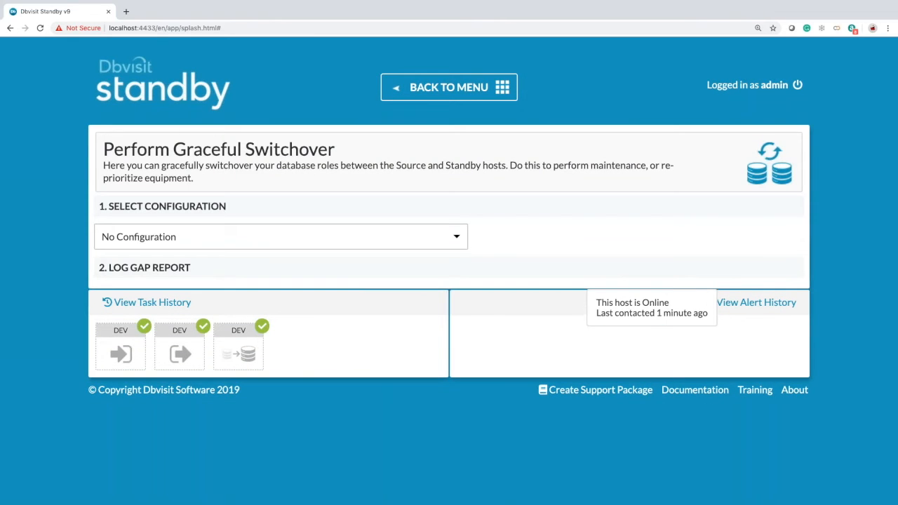
left_click(291, 244)
left_click(235, 291)
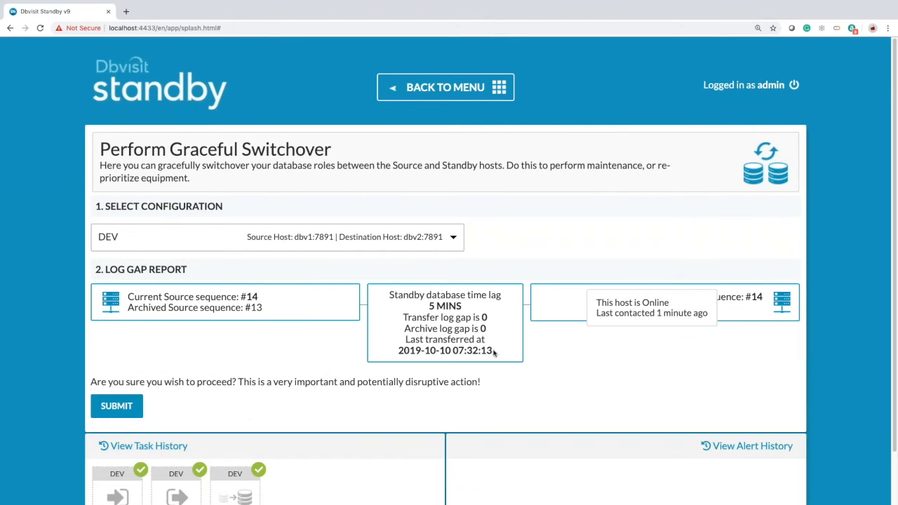
scroll(454, 272, "down", 1)
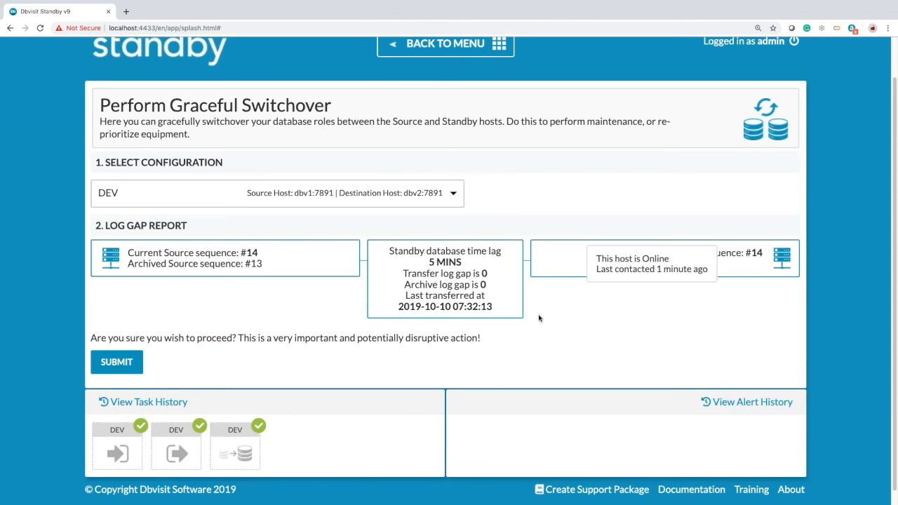
scroll(538, 317, "down", 1)
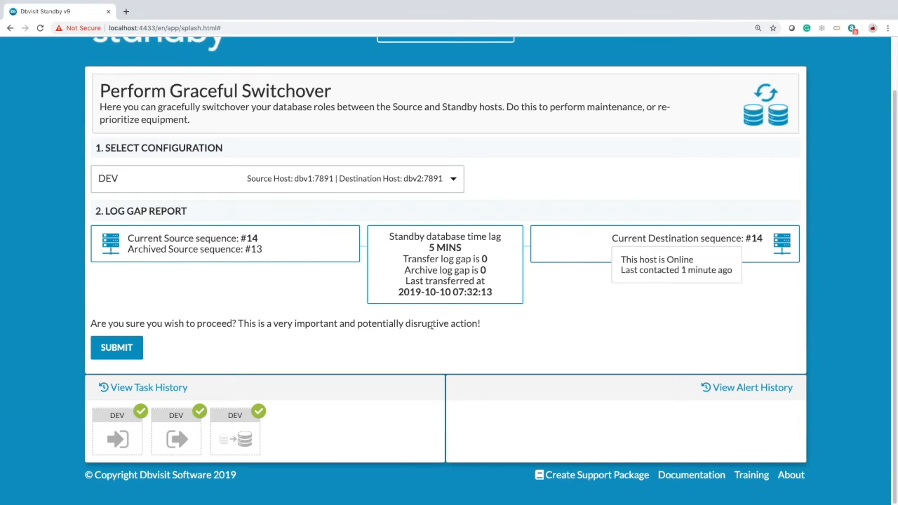
left_click(137, 351)
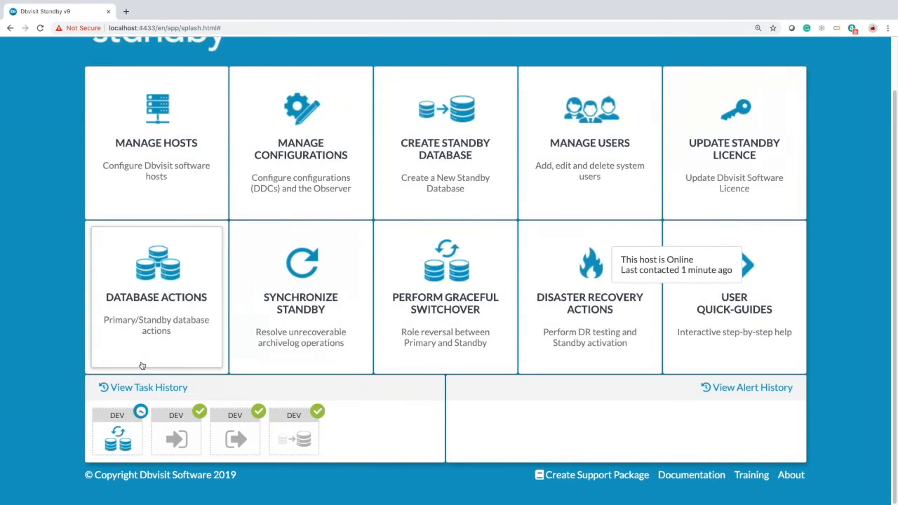
- Check the running DEV switchover's progress details twice, closing the window each time
mouse_move(110, 449)
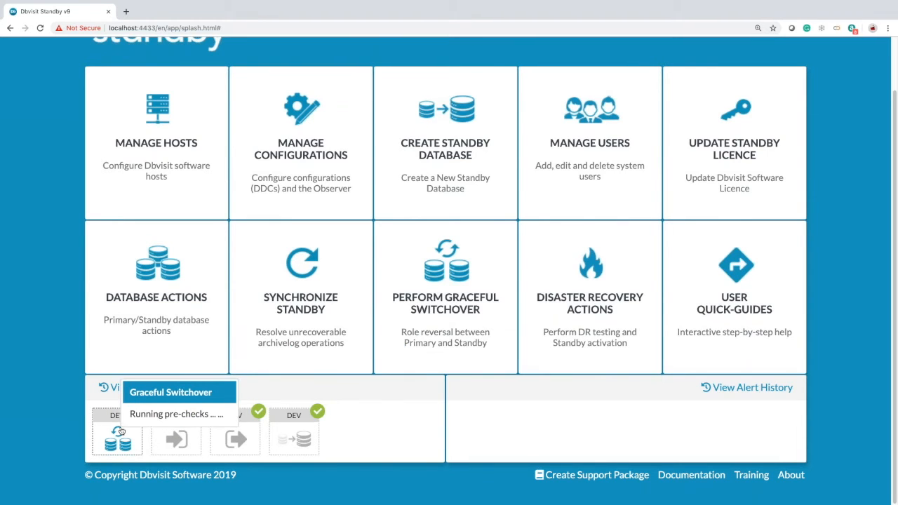
left_click(119, 431)
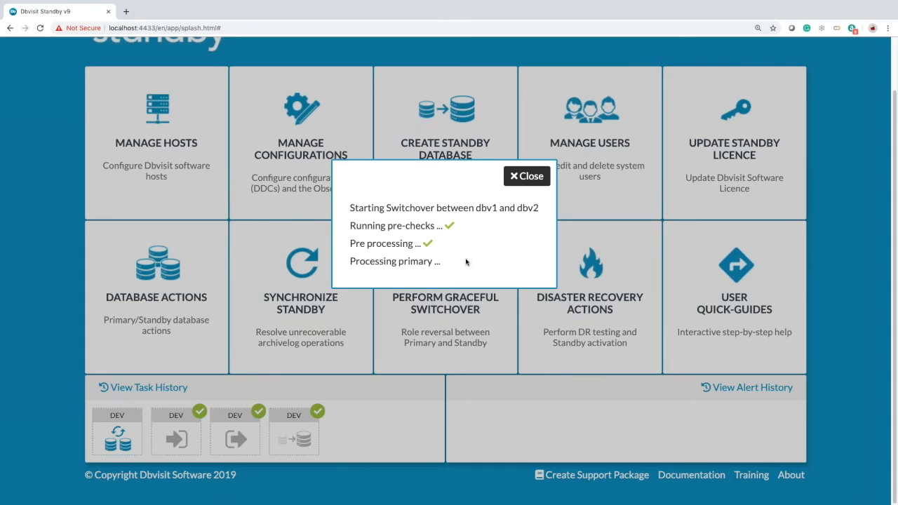
left_click(531, 176)
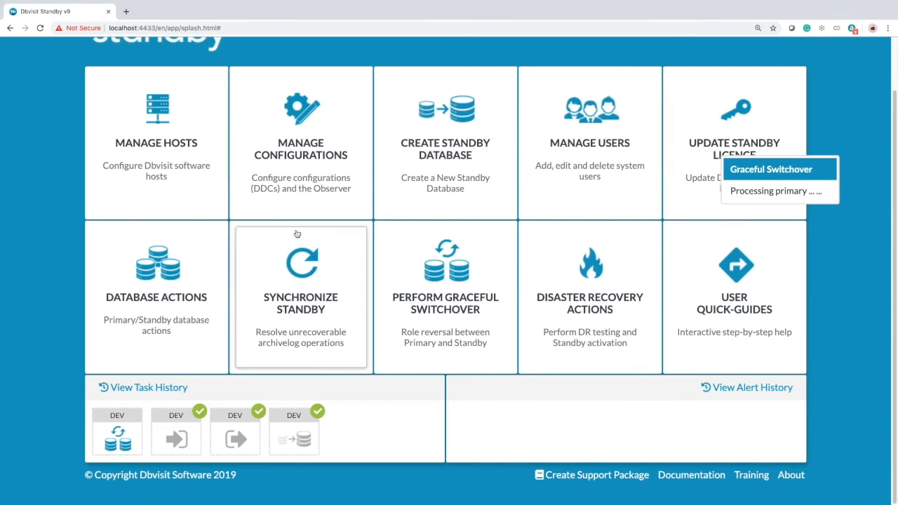
mouse_move(118, 444)
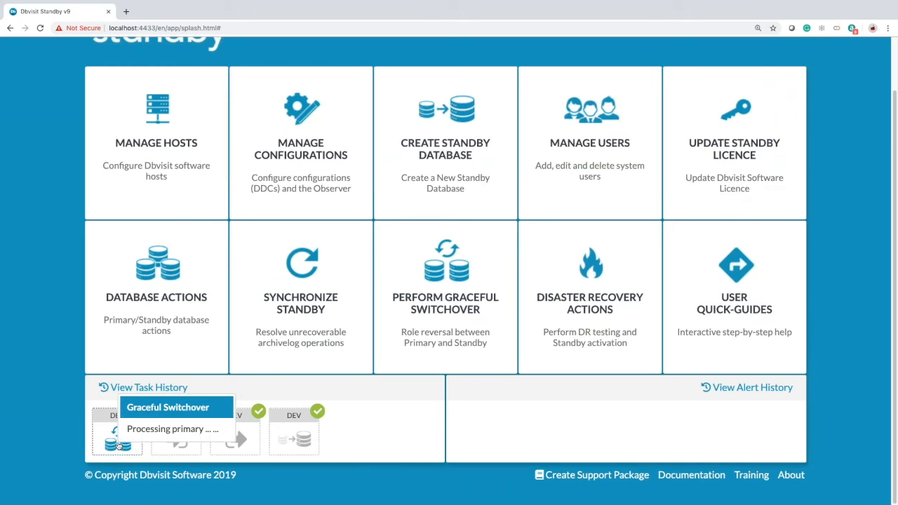
left_click(117, 444)
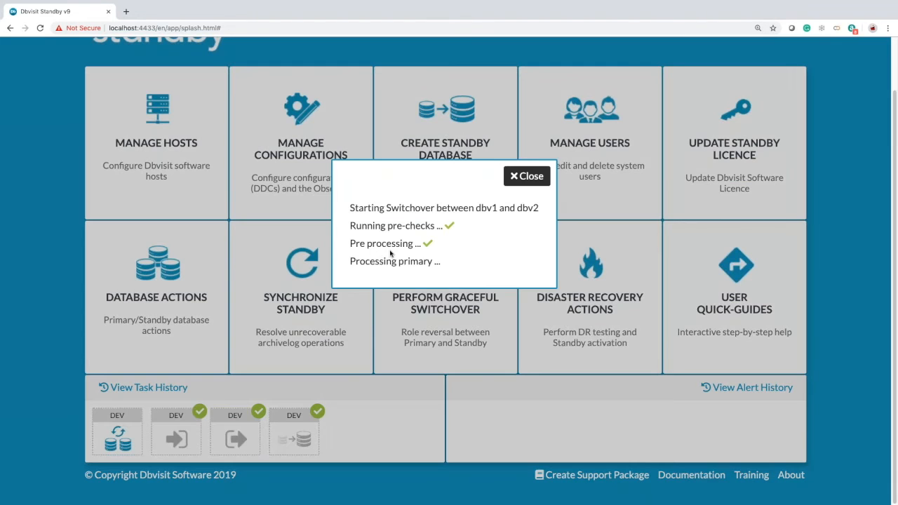
left_click(529, 177)
mouse_move(125, 440)
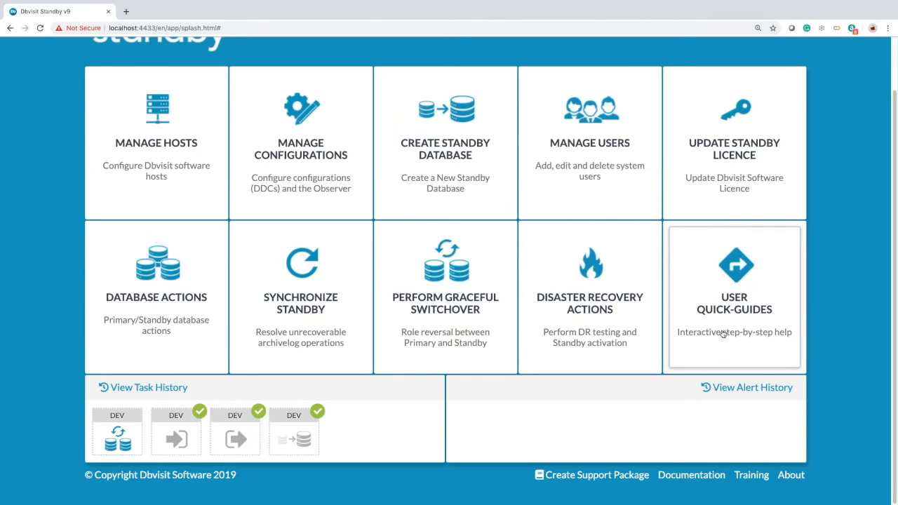
left_click(724, 334)
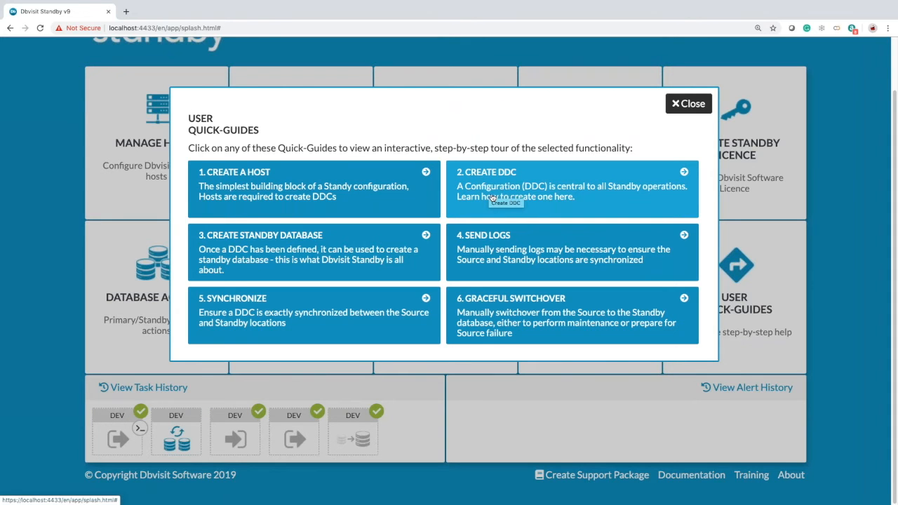
- Follow the '2. Create DDC' quick-guide to Manage Configurations and NEW, then cancel the tour
left_click(491, 195)
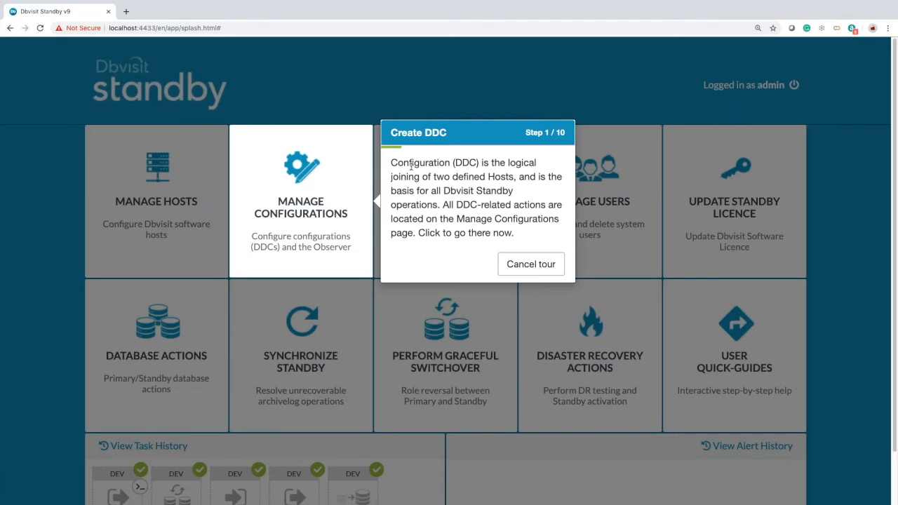
left_click(299, 196)
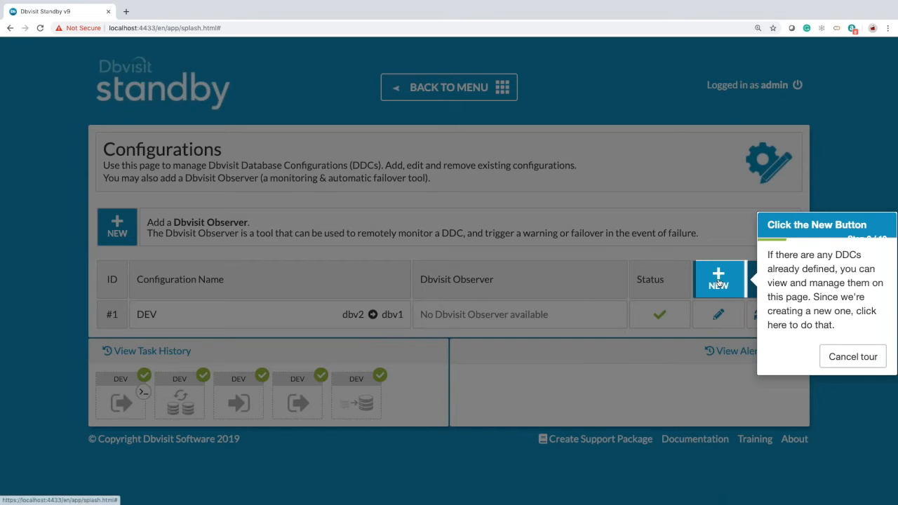
left_click(718, 281)
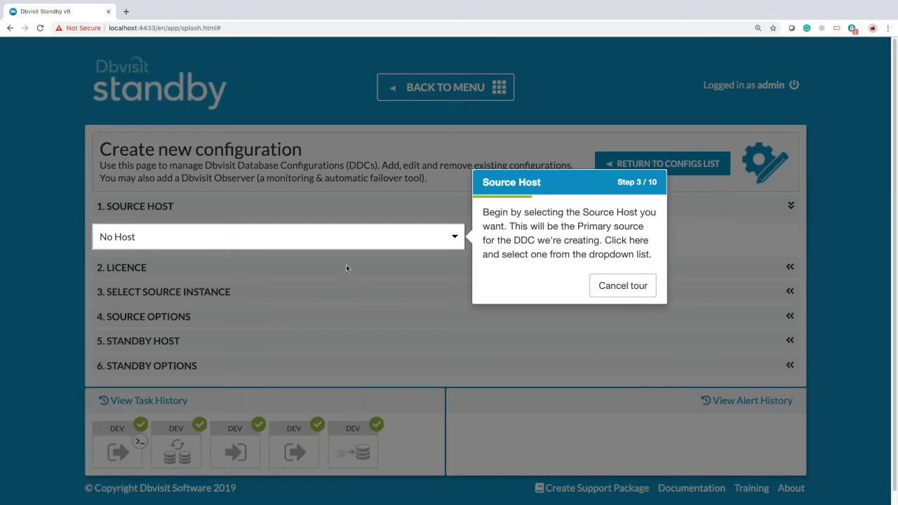
left_click(610, 287)
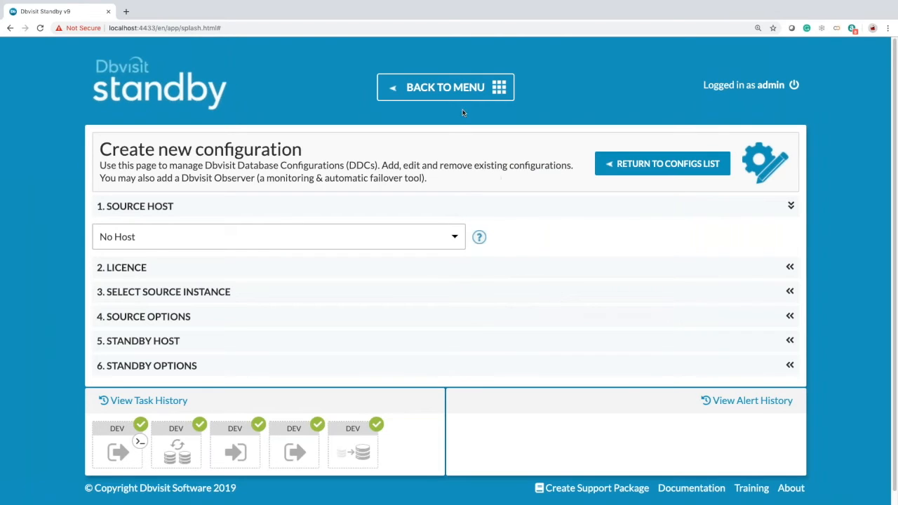
- Open the finished switchover's log confirming dbv2 is now primary and dbv1 is standby
left_click(449, 88)
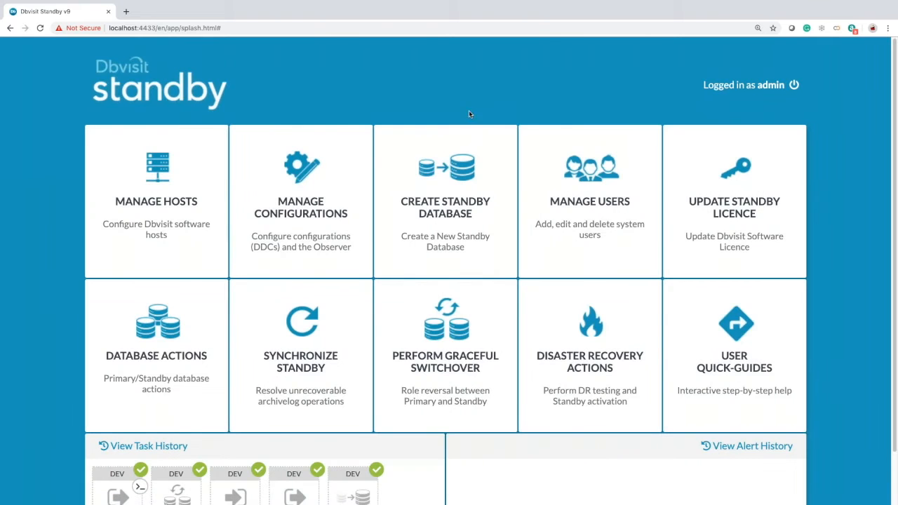
scroll(477, 156, "down", 2)
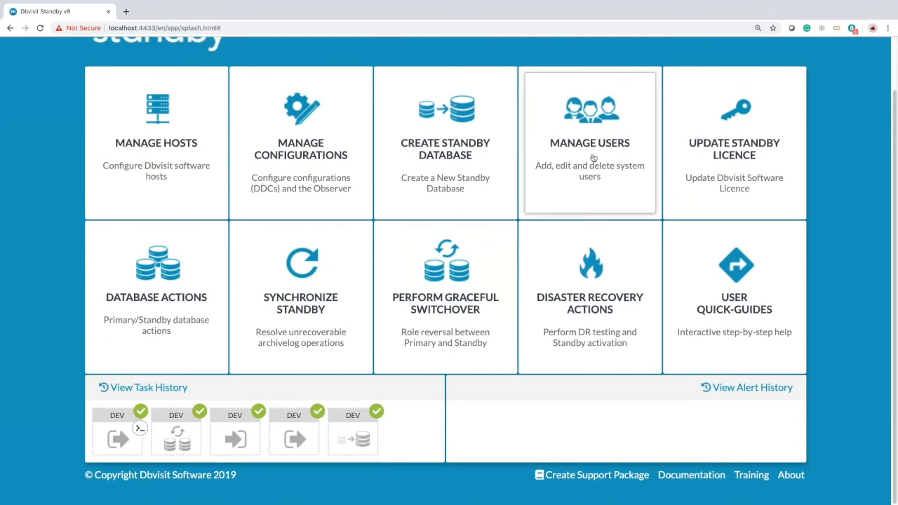
left_click(742, 289)
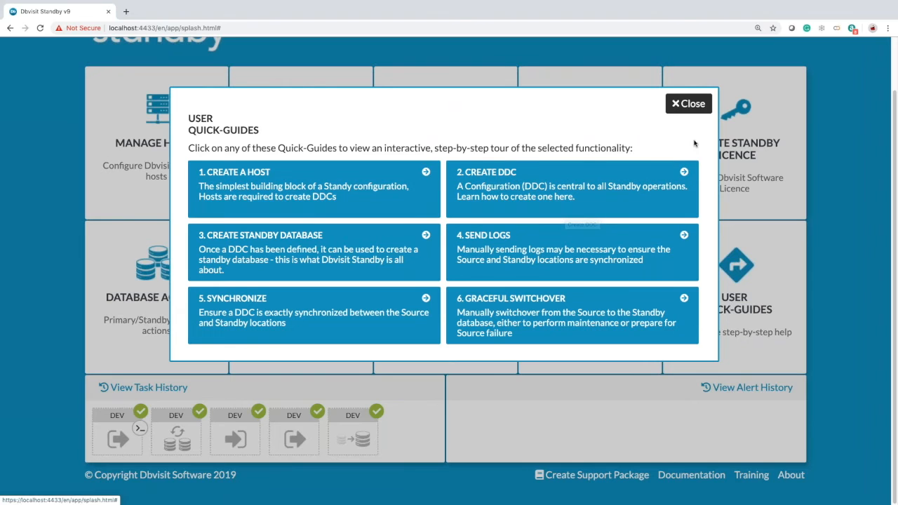
left_click(692, 104)
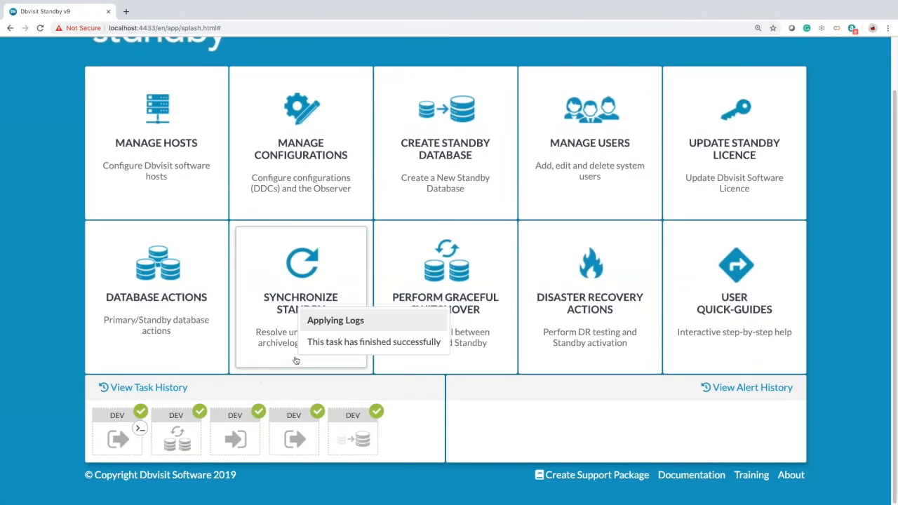
left_click(177, 439)
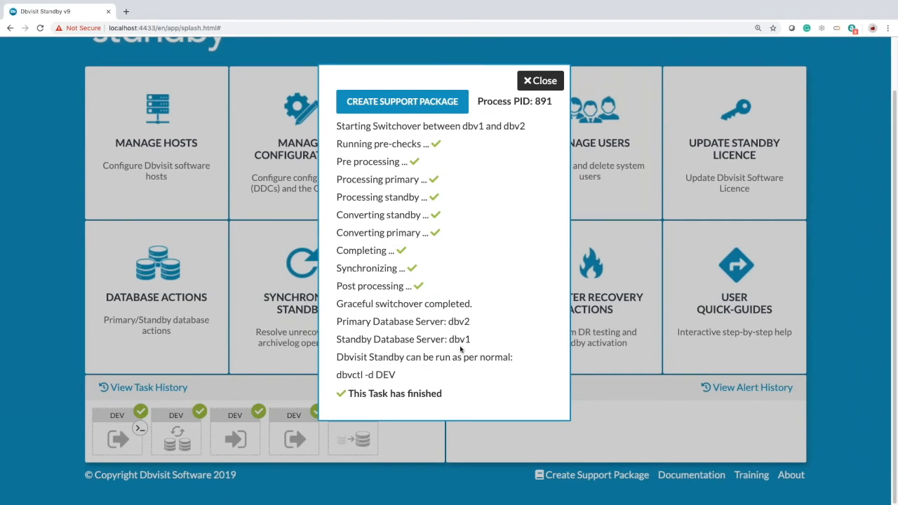
- Verify in Manage Configurations that DEV now runs dbv2 to dbv1, then open Perform Graceful Switchover
left_click(496, 439)
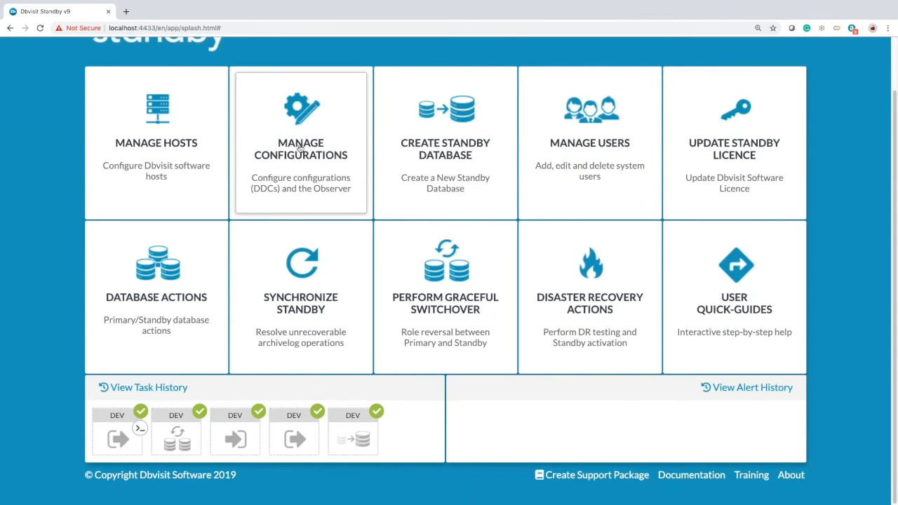
left_click(298, 149)
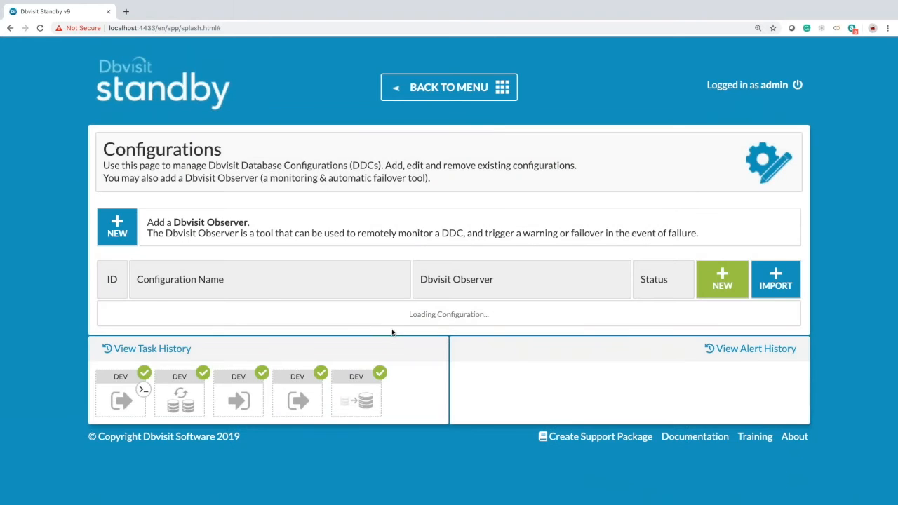
mouse_move(350, 317)
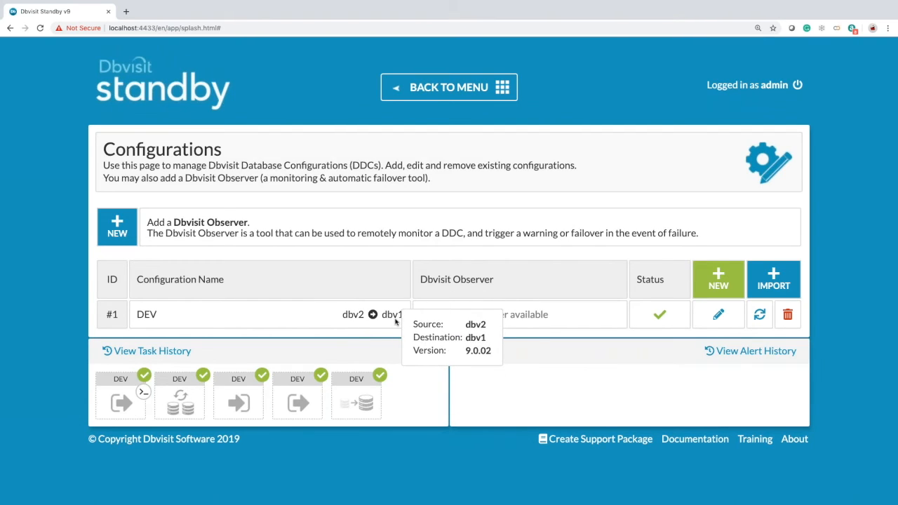
left_click(449, 87)
scroll(403, 330, "down", 1)
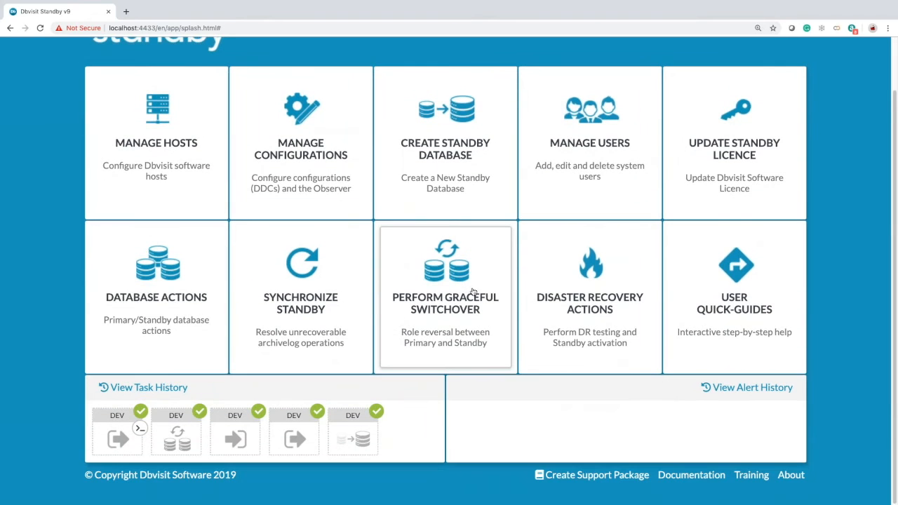
left_click(457, 297)
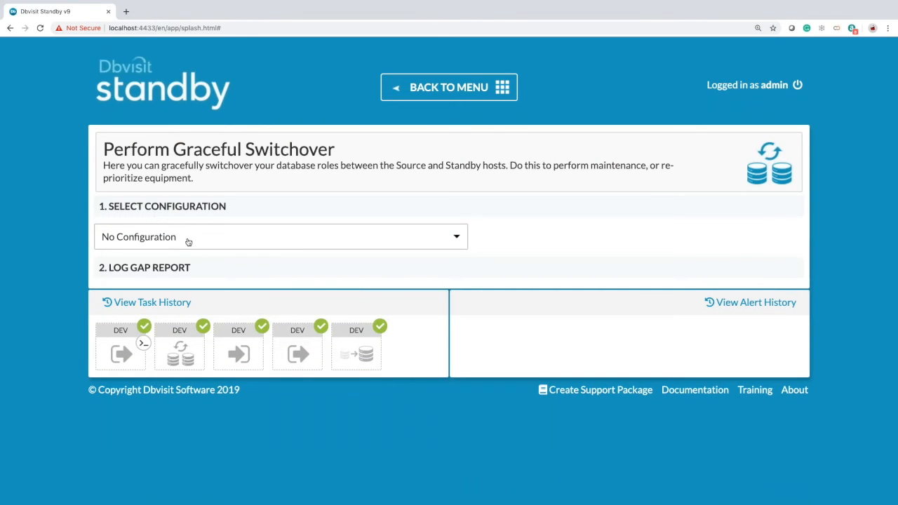
- Choose the DEV configuration, check its Log Gap Report, and submit the switchover from dbv2 to dbv1
left_click(188, 242)
left_click(180, 289)
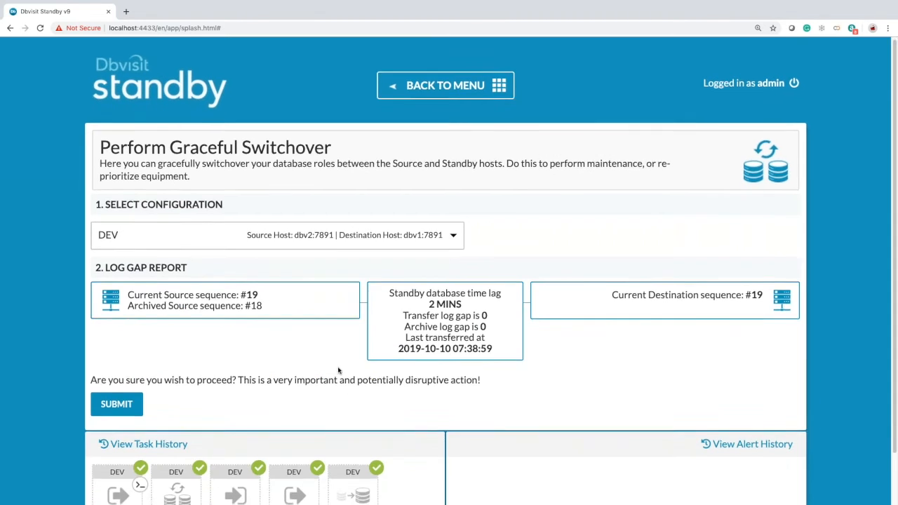
scroll(341, 367, "down", 1)
left_click(128, 349)
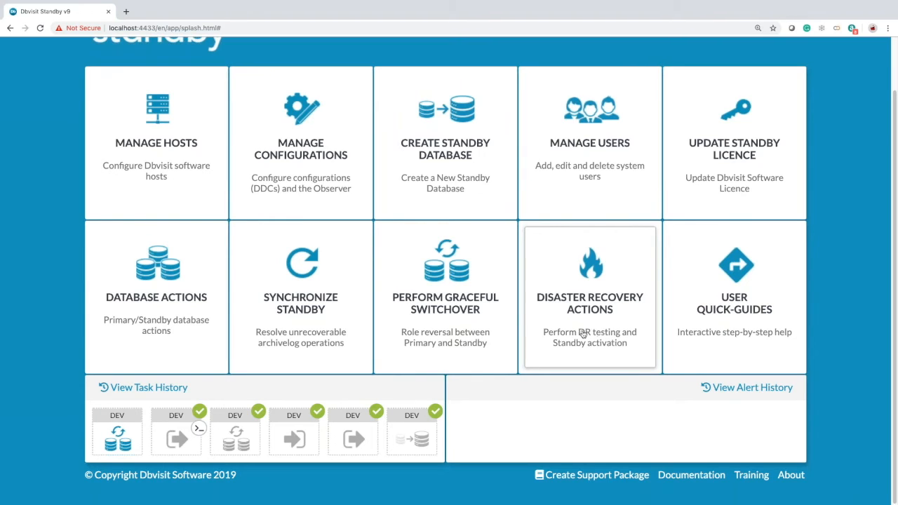
left_click(298, 110)
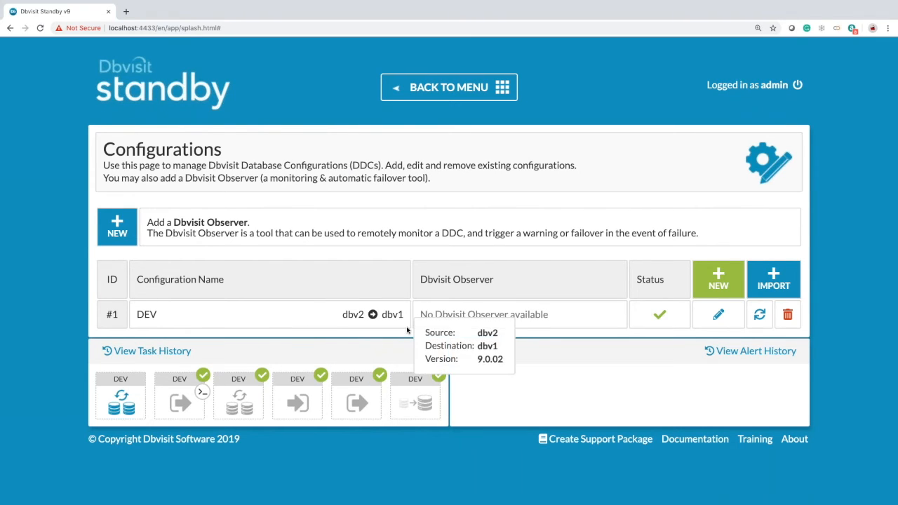
left_click(449, 87)
scroll(214, 347, "down", 2)
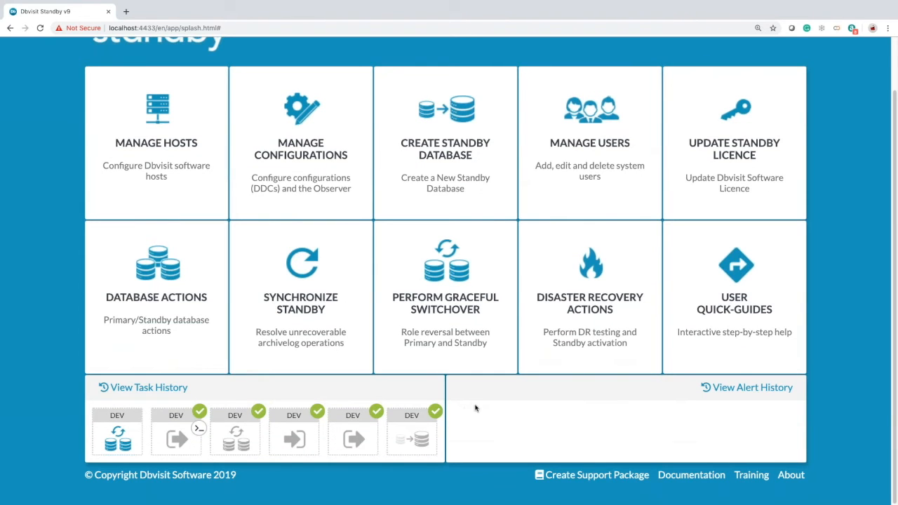
mouse_move(318, 418)
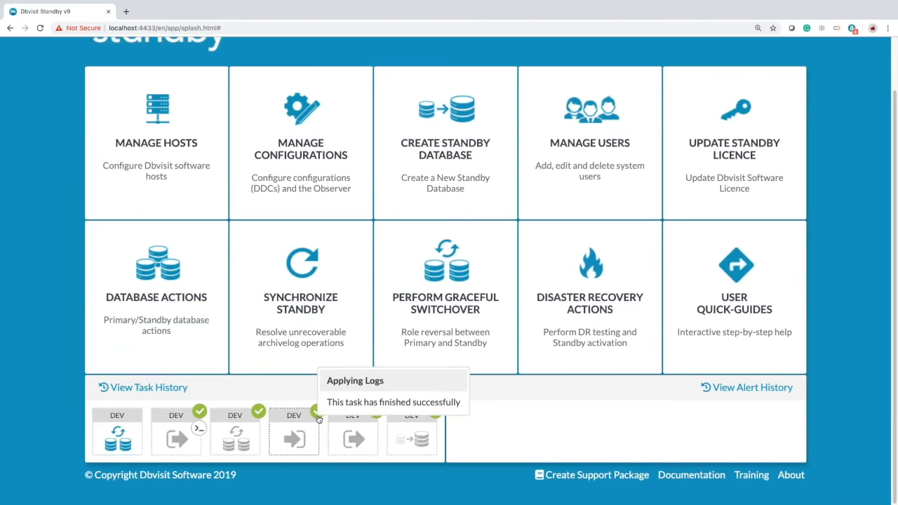
left_click(118, 435)
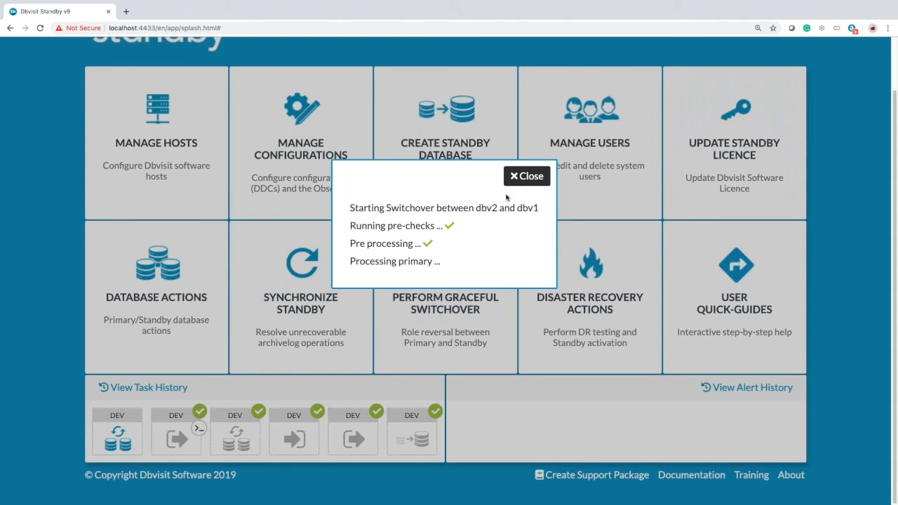
left_click(528, 177)
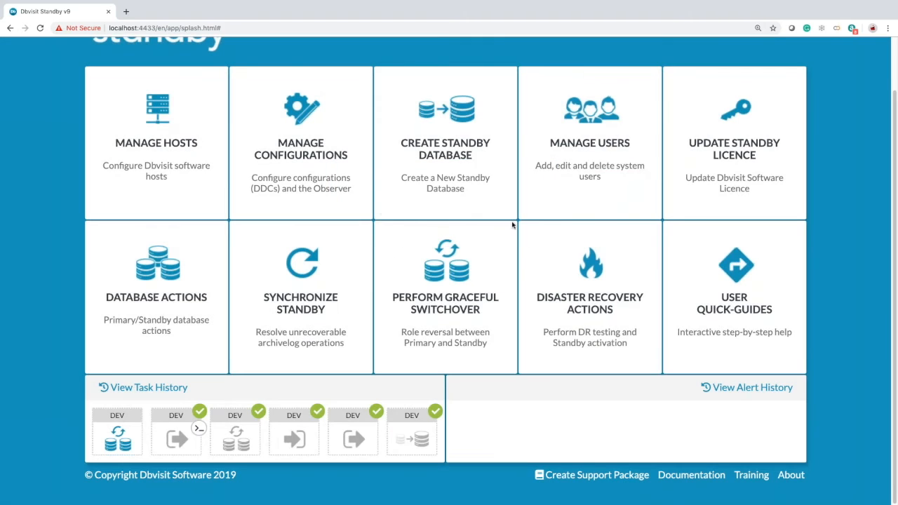
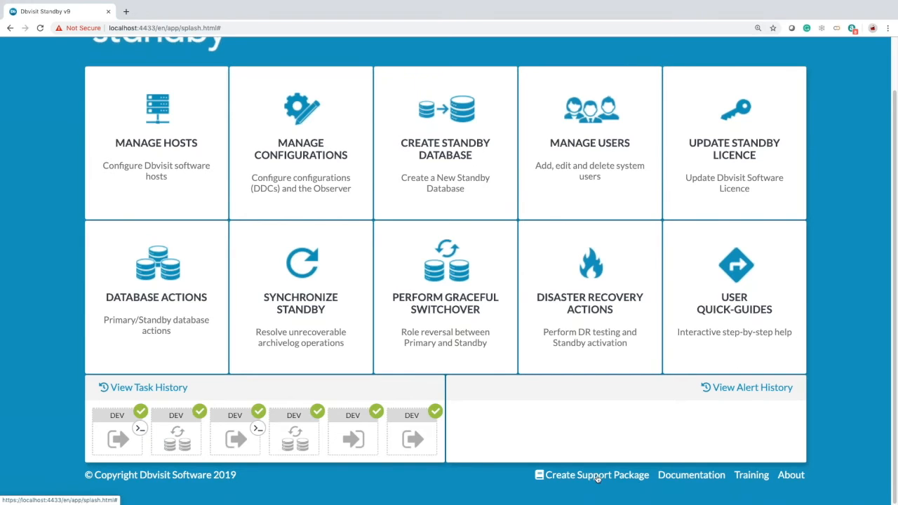
- Review the details of the finished switchover task and the log-apply task
mouse_move(179, 433)
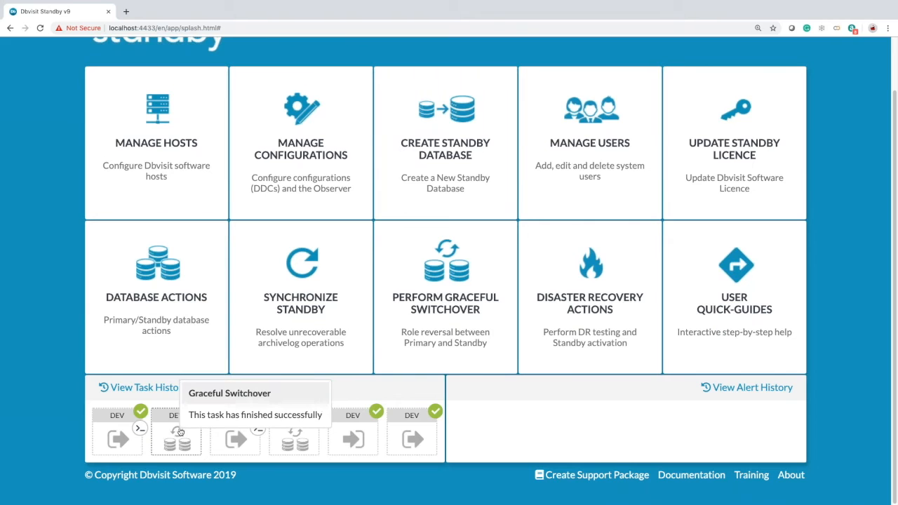
left_click(180, 432)
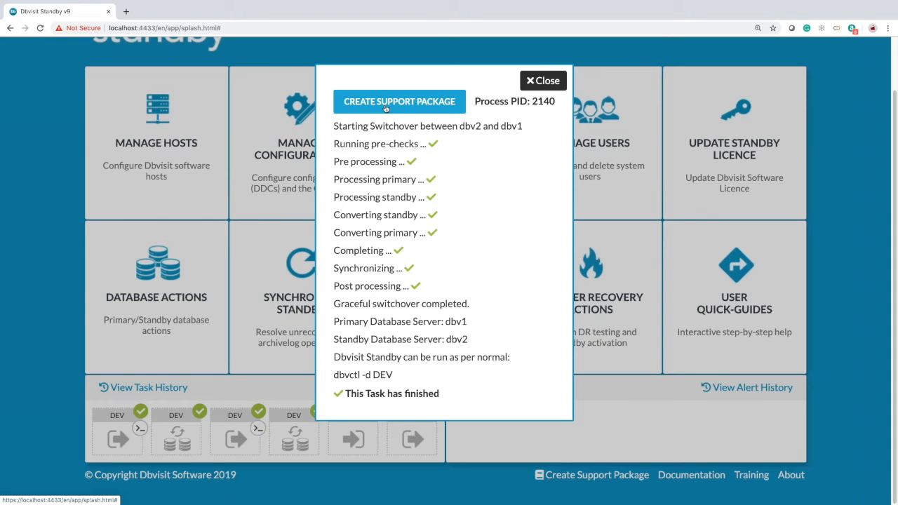
left_click(243, 320)
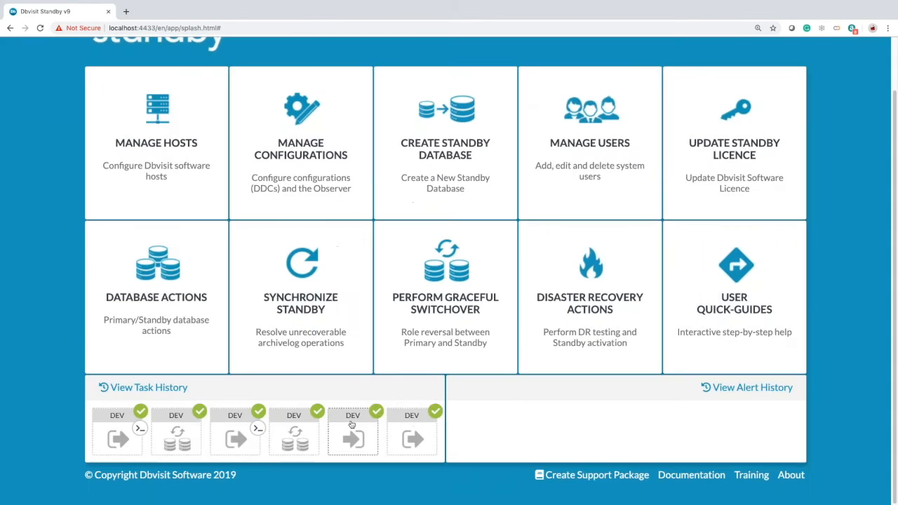
left_click(362, 430)
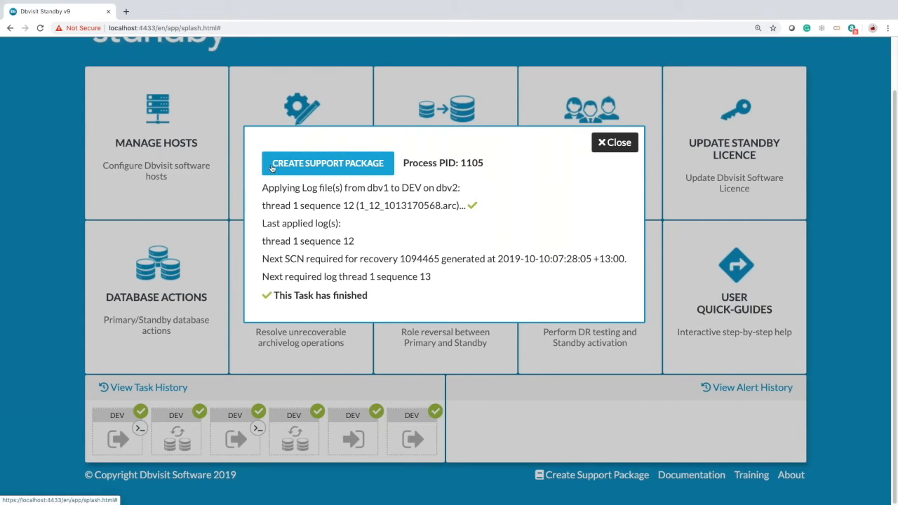
left_click(381, 377)
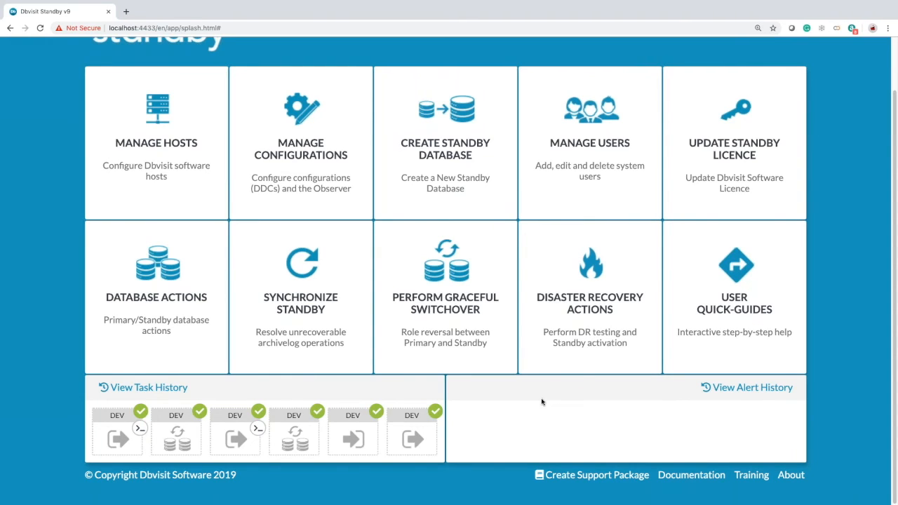
- Open Disaster Recovery Actions and select the DEV configuration
left_click(584, 303)
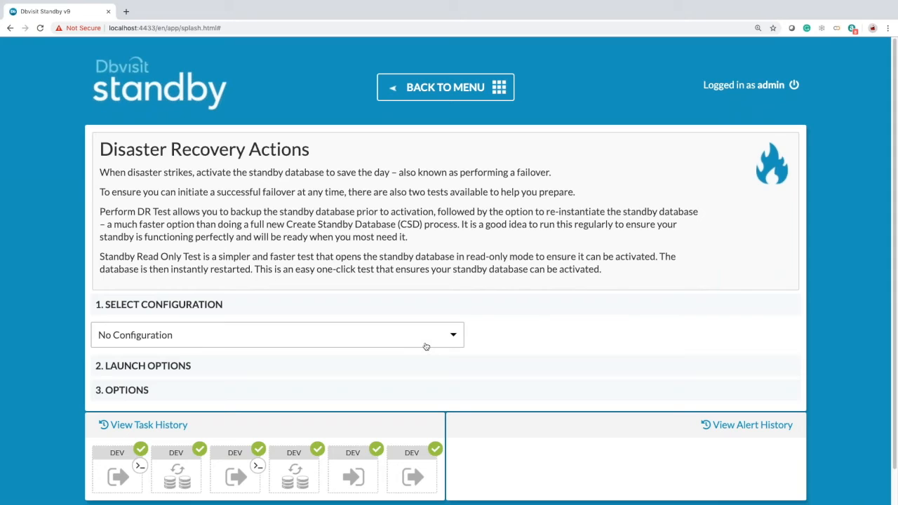
left_click(453, 338)
left_click(253, 395)
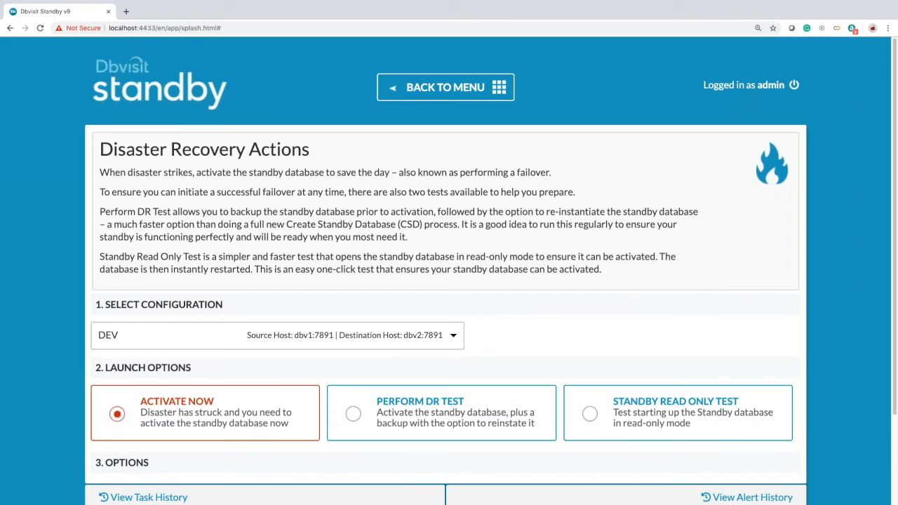
scroll(546, 317, "down", 1)
scroll(527, 296, "down", 2)
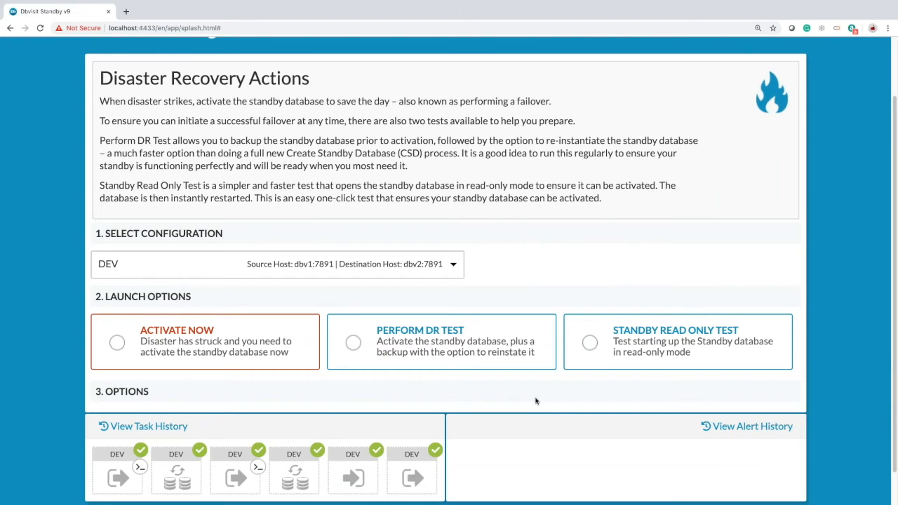
- Choose Perform DR Test as the launch option for DEV
left_click(112, 356)
left_click(737, 334)
scroll(642, 361, "down", 1)
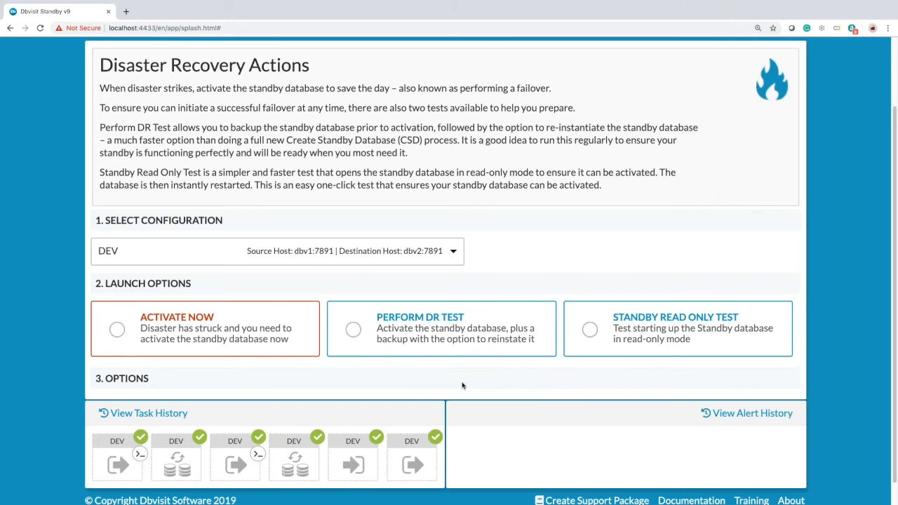
scroll(462, 385, "down", 1)
left_click(353, 320)
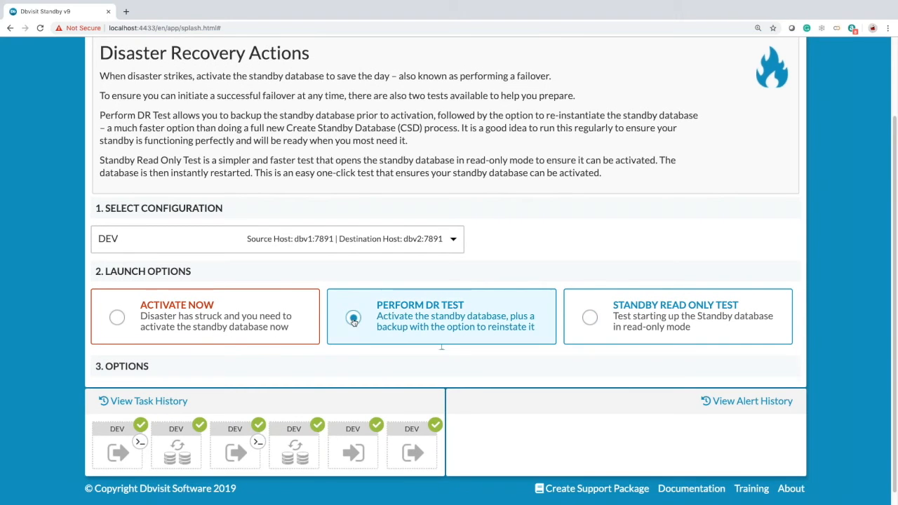
scroll(641, 403, "down", 2)
scroll(641, 403, "down", 1)
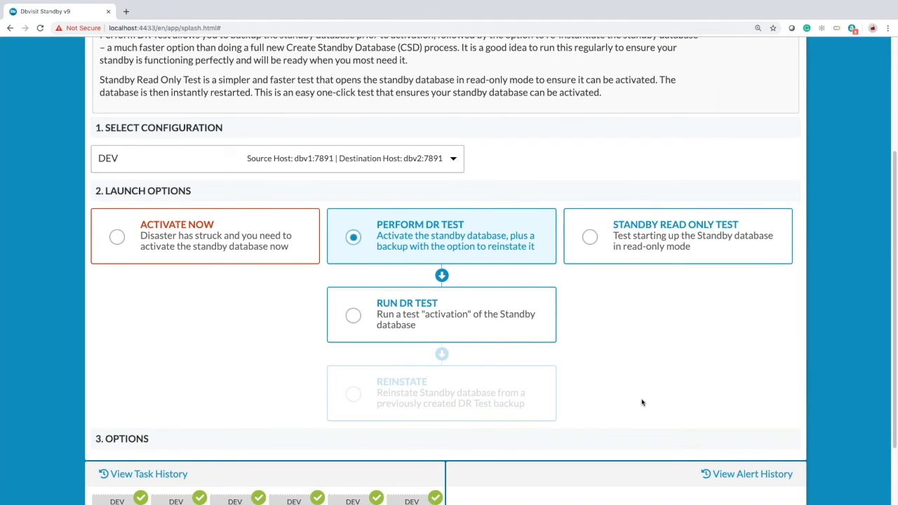
scroll(641, 403, "up", 1)
scroll(640, 403, "up", 1)
scroll(640, 402, "down", 4)
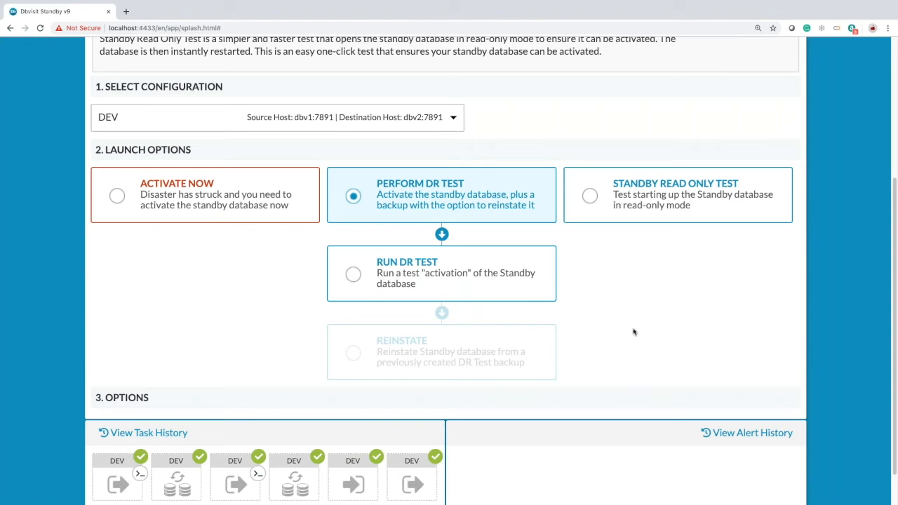
- Select the Run DR Test step
left_click(353, 275)
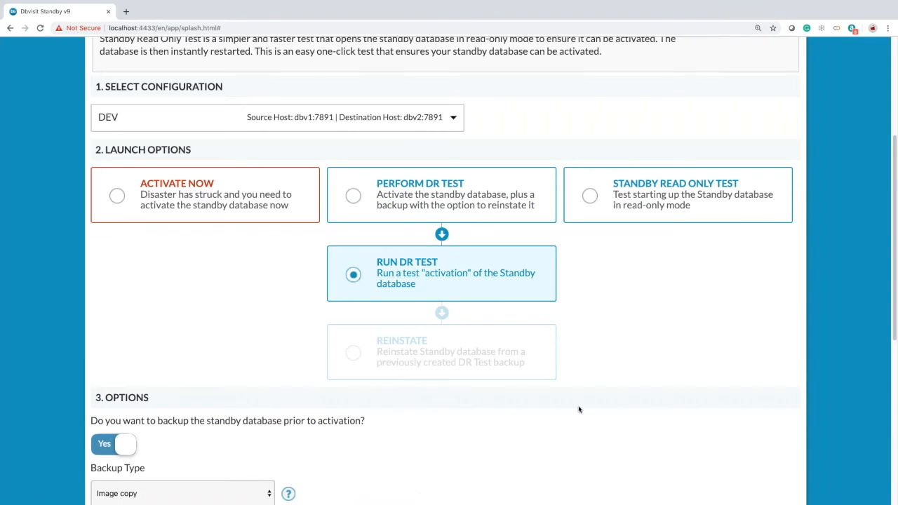
scroll(581, 411, "down", 3)
scroll(581, 411, "down", 2)
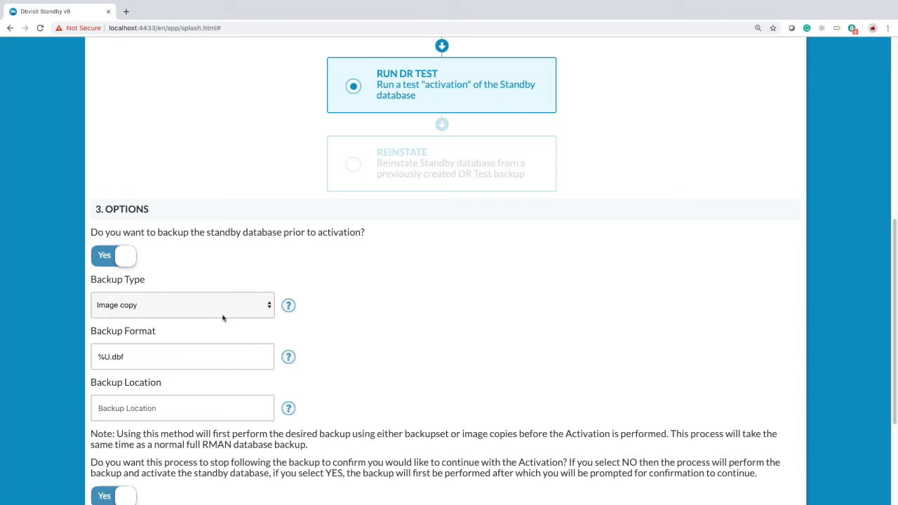
scroll(346, 339, "down", 1)
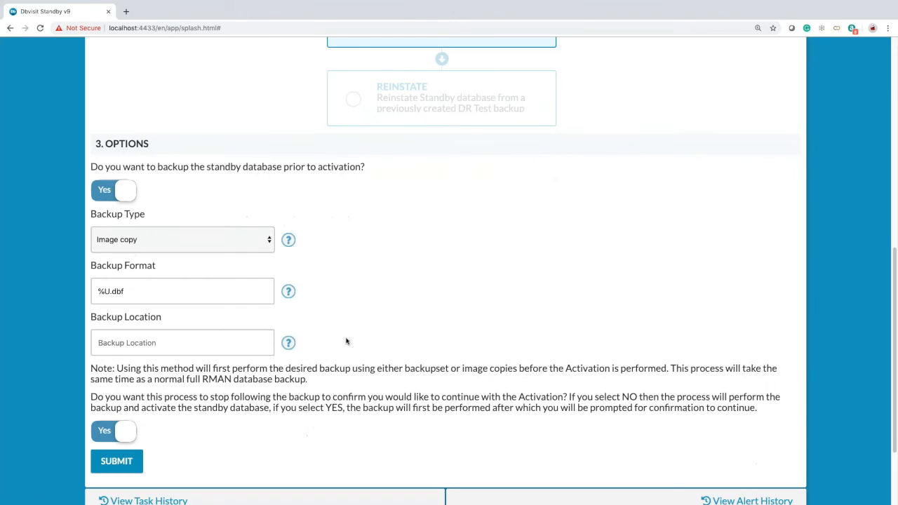
- Keep Image copy as the backup type and set the backup location to /usr/dbvisit/standby/tmp
left_click(258, 341)
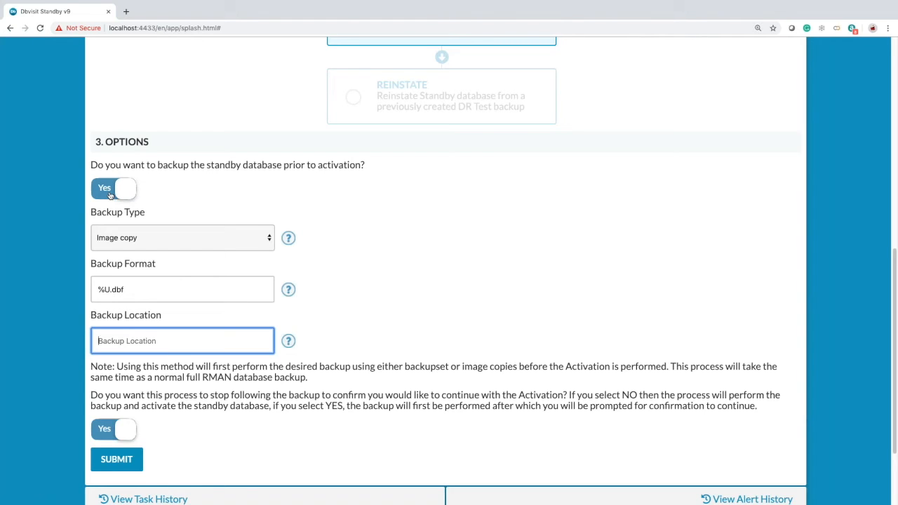
left_click(268, 240)
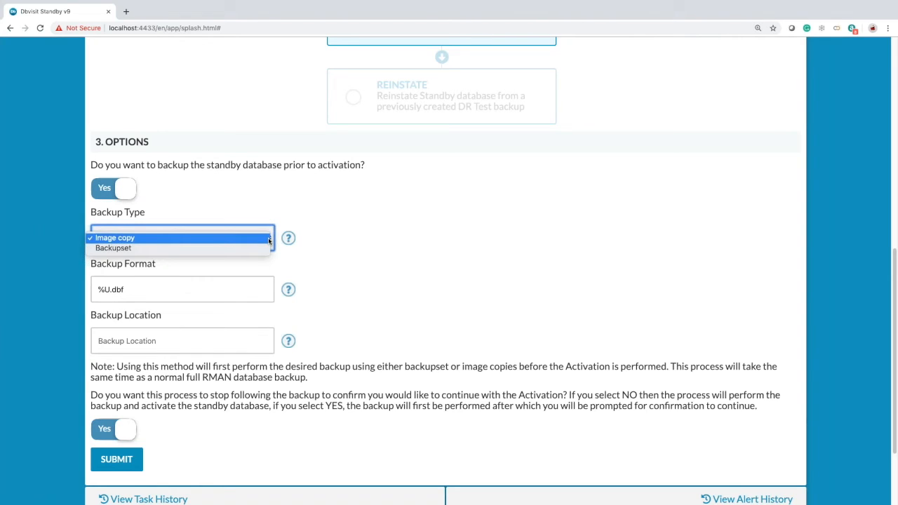
left_click(326, 237)
mouse_move(288, 240)
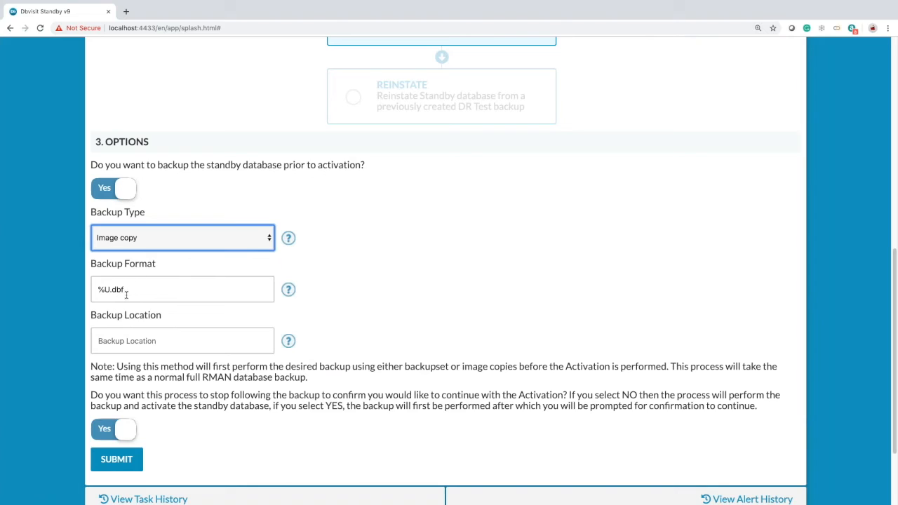
left_click(138, 338)
type("/usr")
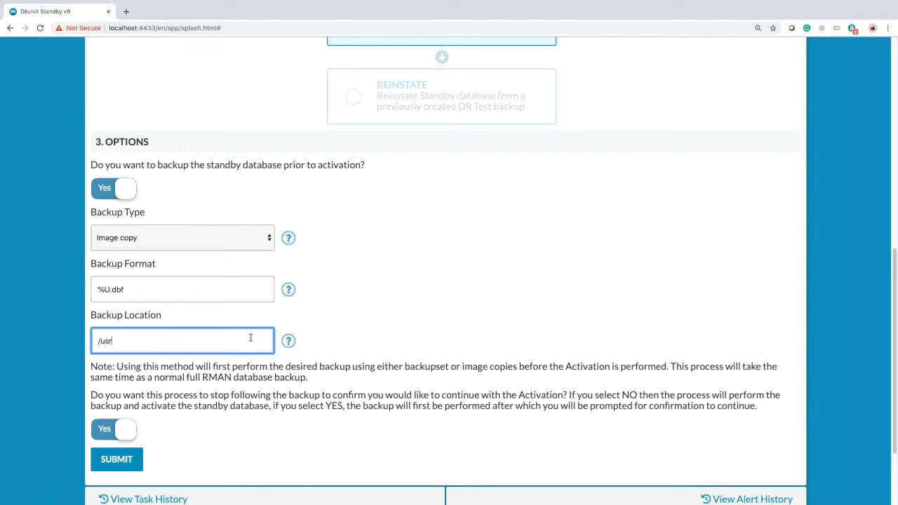
type("/dbvisit/standby/tmp")
scroll(380, 316, "down", 2)
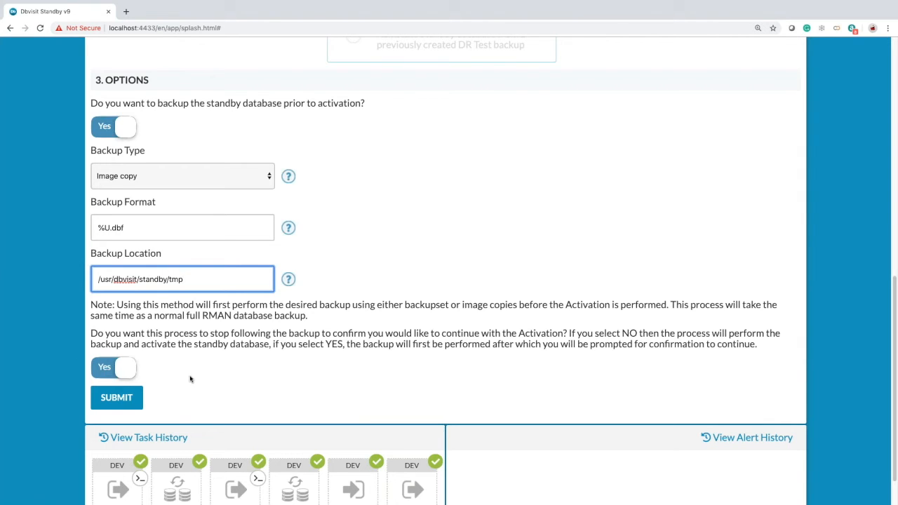
scroll(181, 386, "down", 1)
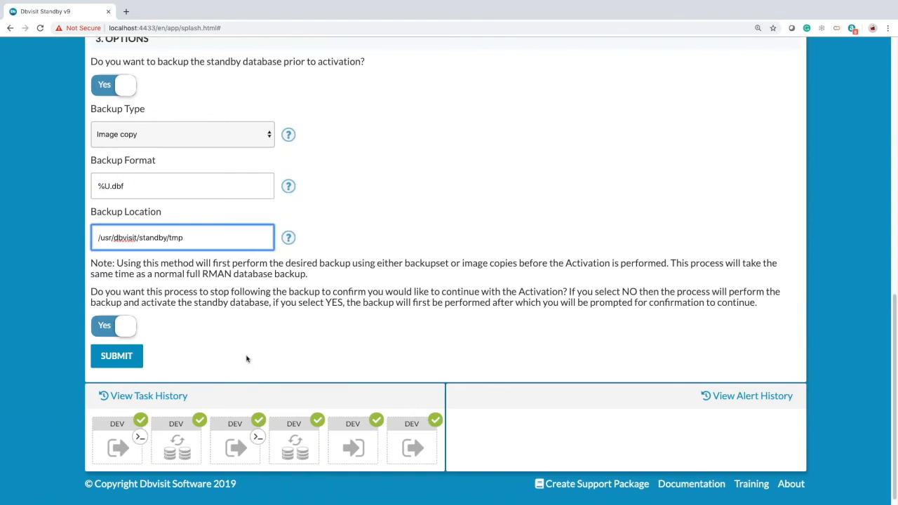
- Submit the DR test and follow it until the 1.42GB standby backup is validated and paused
left_click(117, 355)
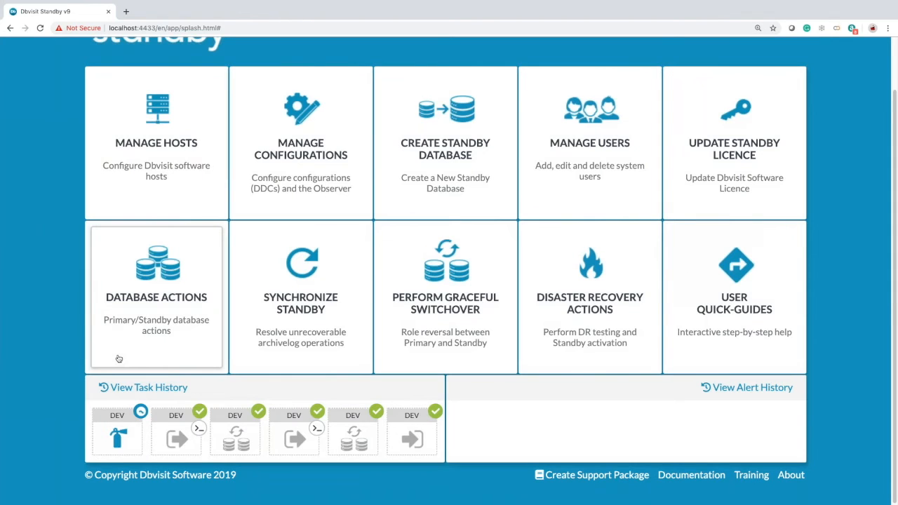
mouse_move(121, 428)
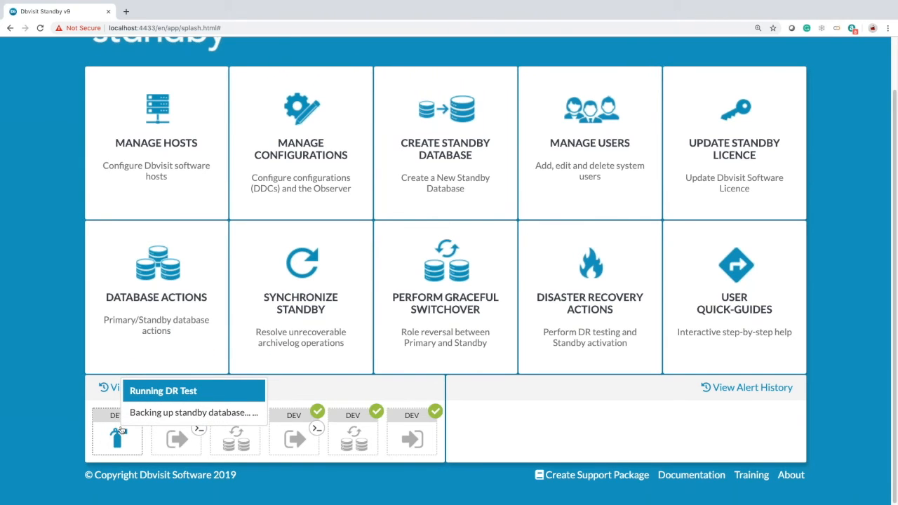
left_click(119, 431)
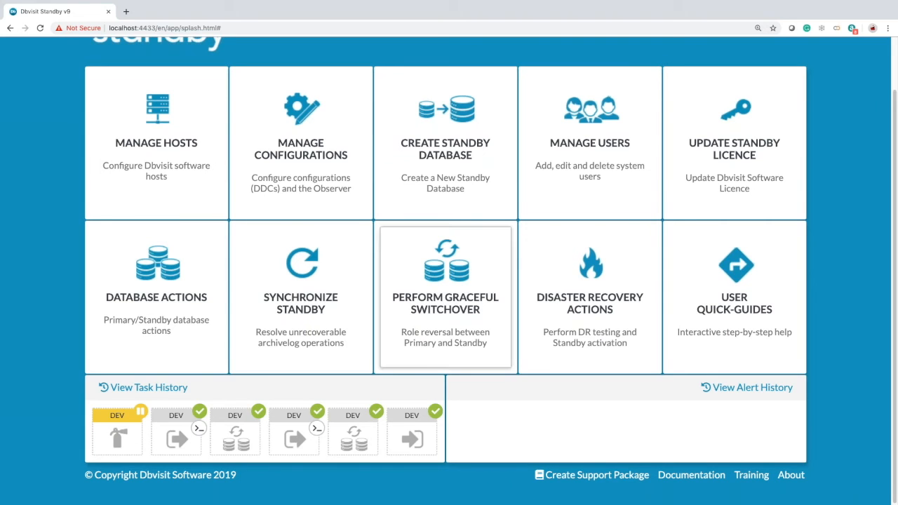
mouse_move(126, 431)
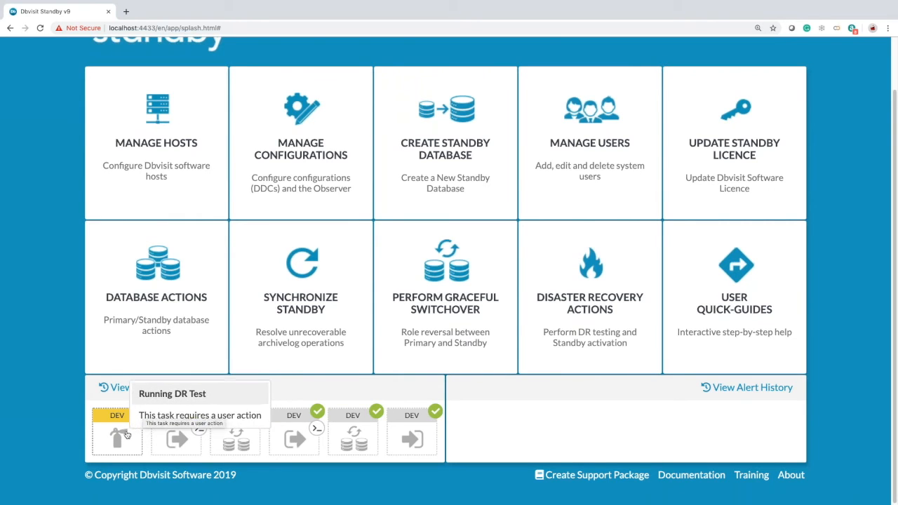
left_click(122, 436)
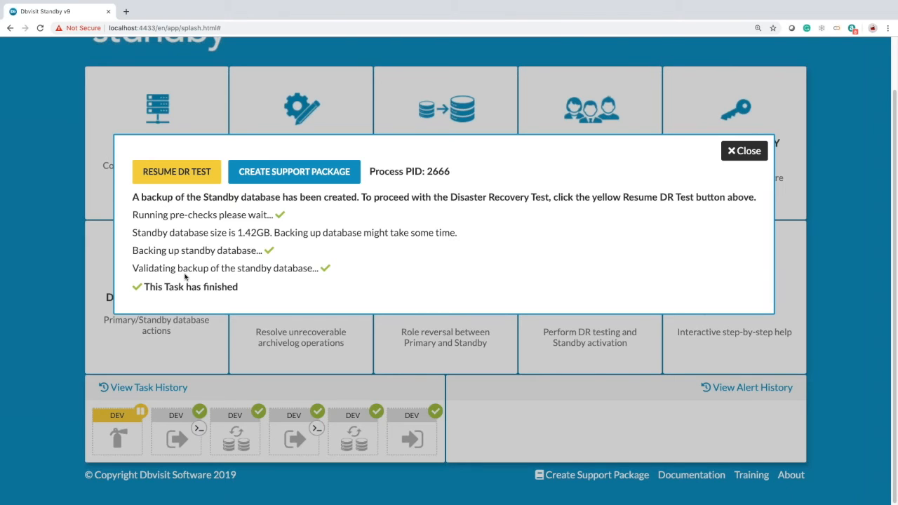
- Resume the DR test, watch the standby activation task complete, and close its details
left_click(161, 175)
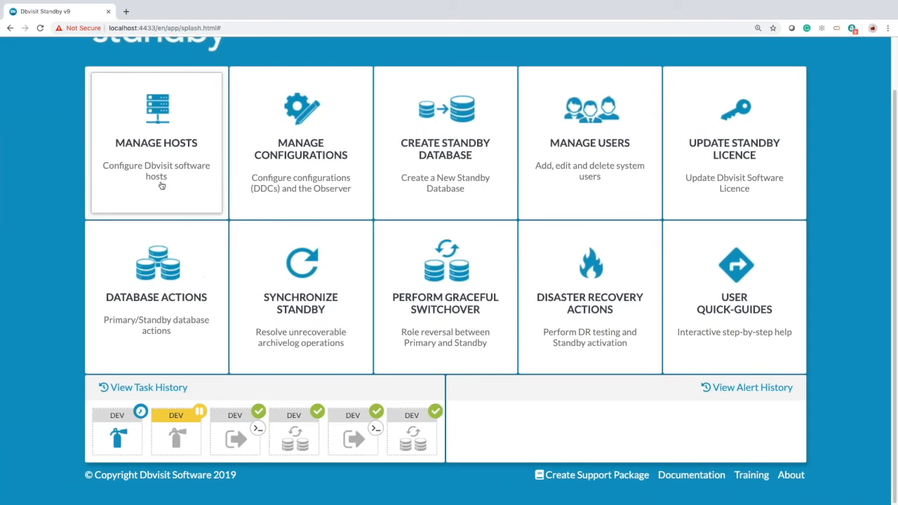
mouse_move(124, 444)
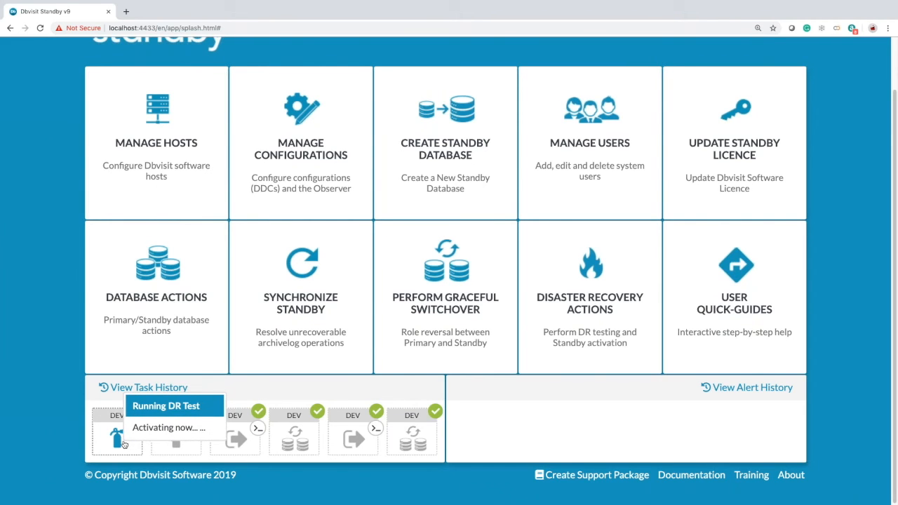
left_click(125, 444)
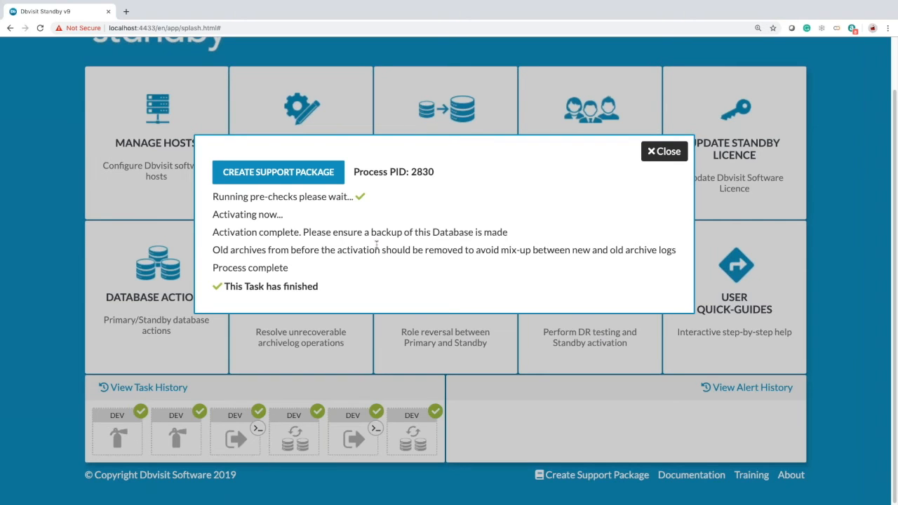
left_click(664, 152)
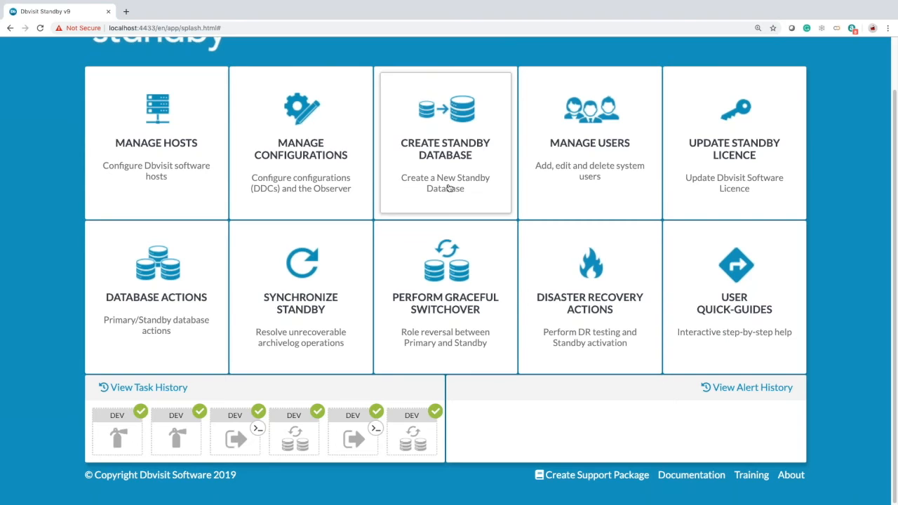
- Open Disaster Recovery Actions for DEV, choose Perform DR Test, then Reinstate to load the DR backup files
left_click(576, 309)
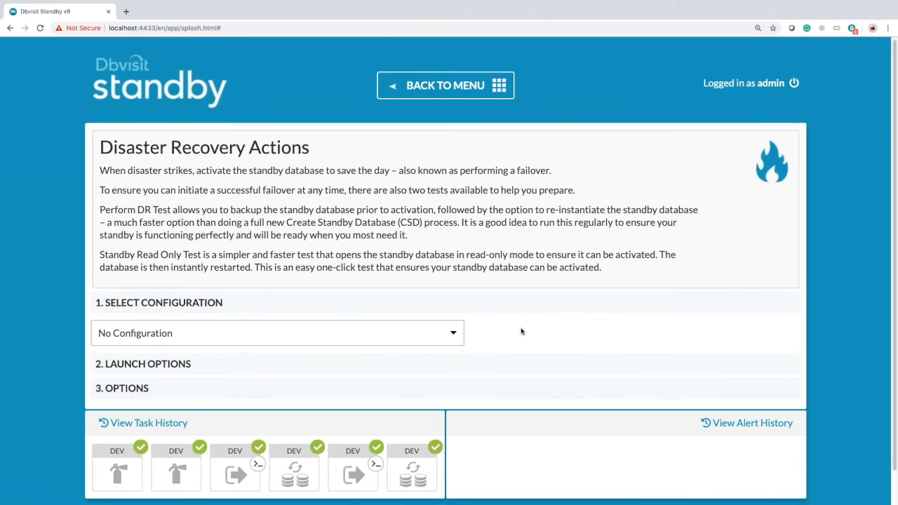
scroll(526, 332, "down", 1)
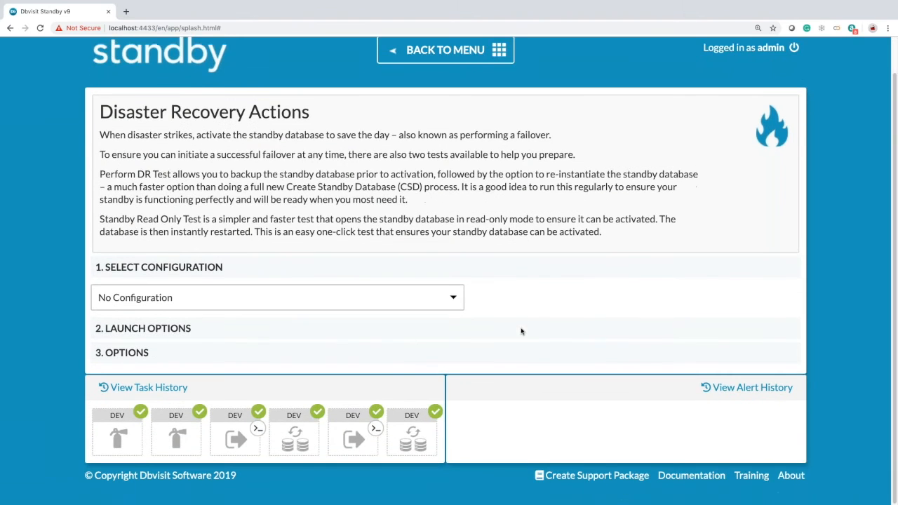
left_click(453, 300)
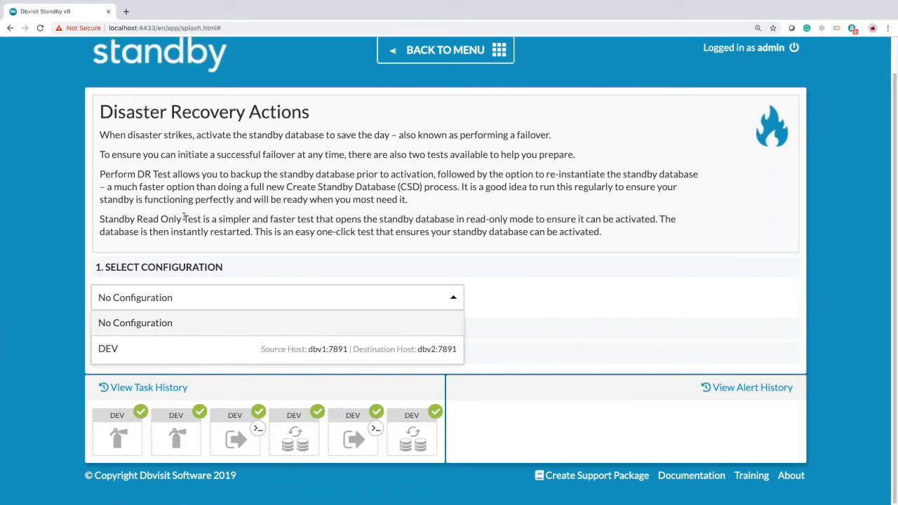
left_click(137, 355)
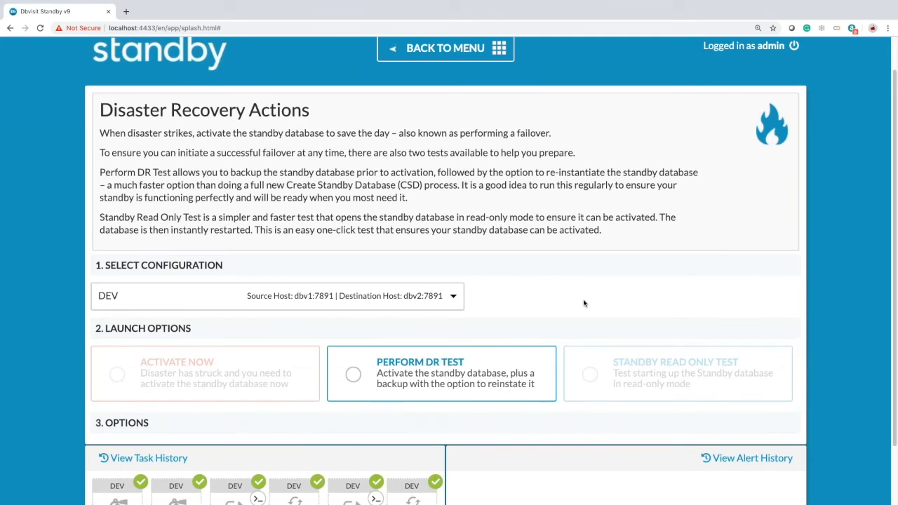
scroll(584, 303, "down", 1)
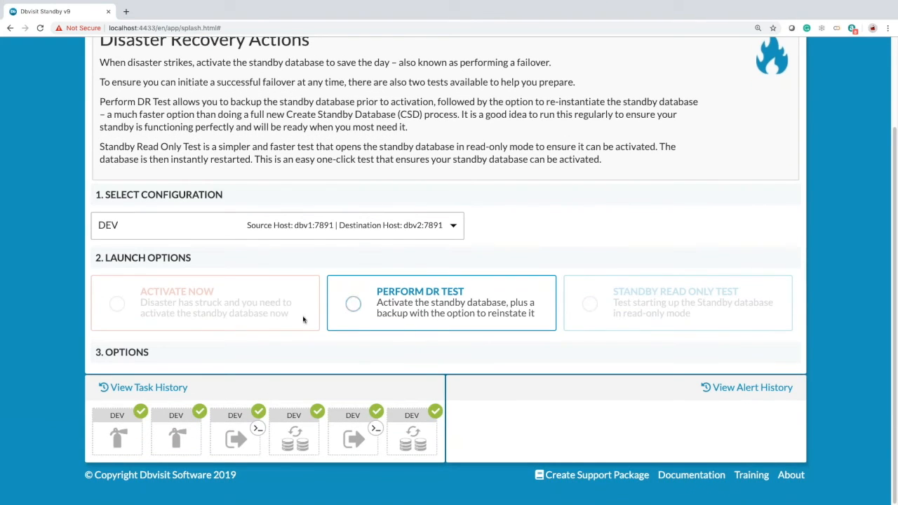
left_click(353, 304)
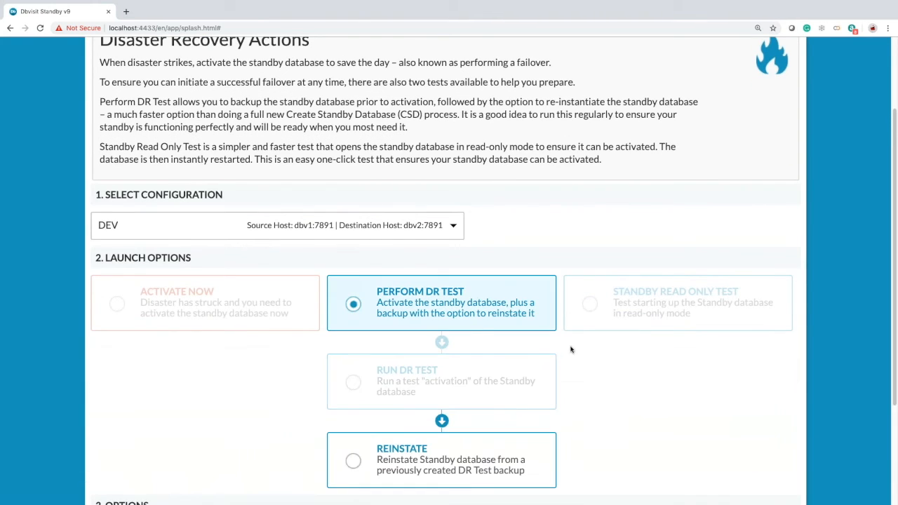
scroll(573, 349, "down", 2)
left_click(354, 331)
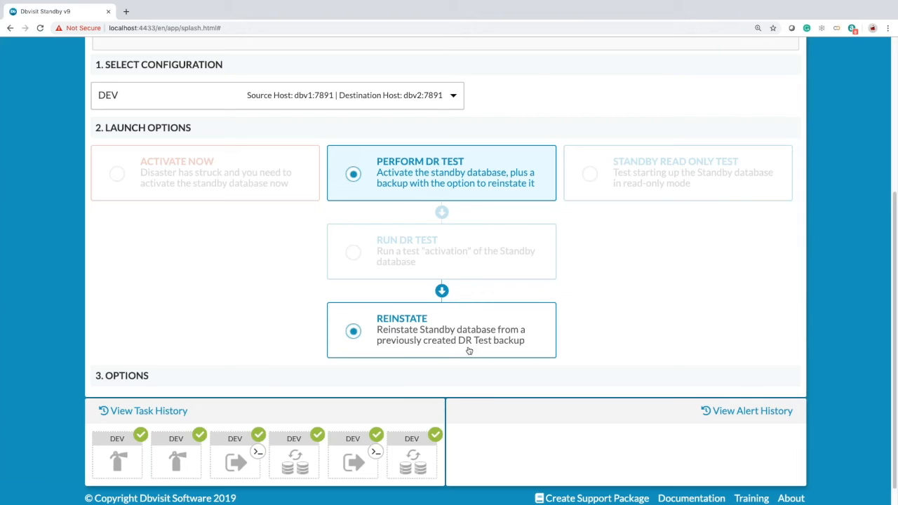
left_click(354, 333)
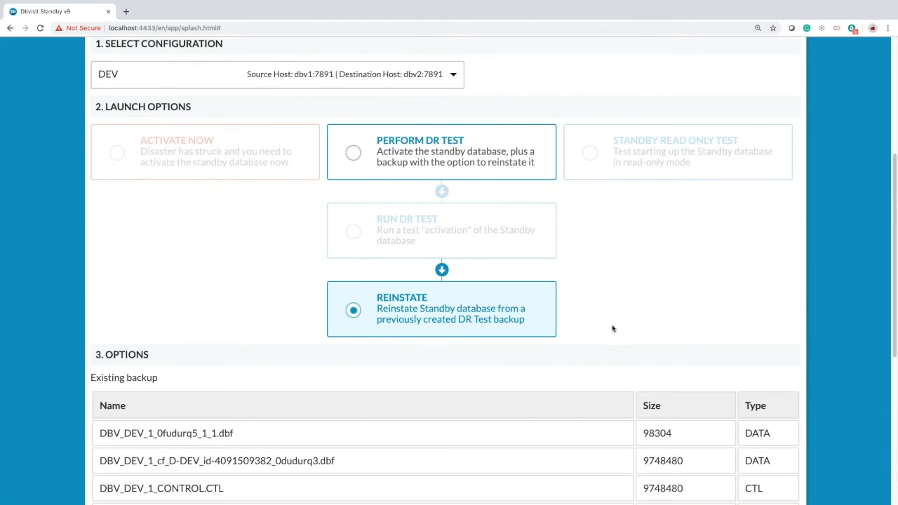
- Set 'switch the standby database to the image copy' to Yes and submit the reinstate
scroll(547, 341, "down", 3)
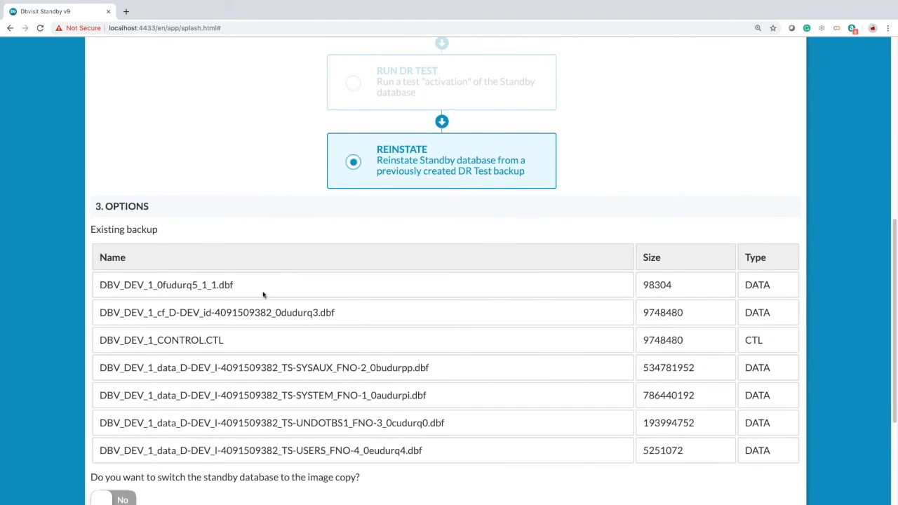
scroll(263, 295, "down", 1)
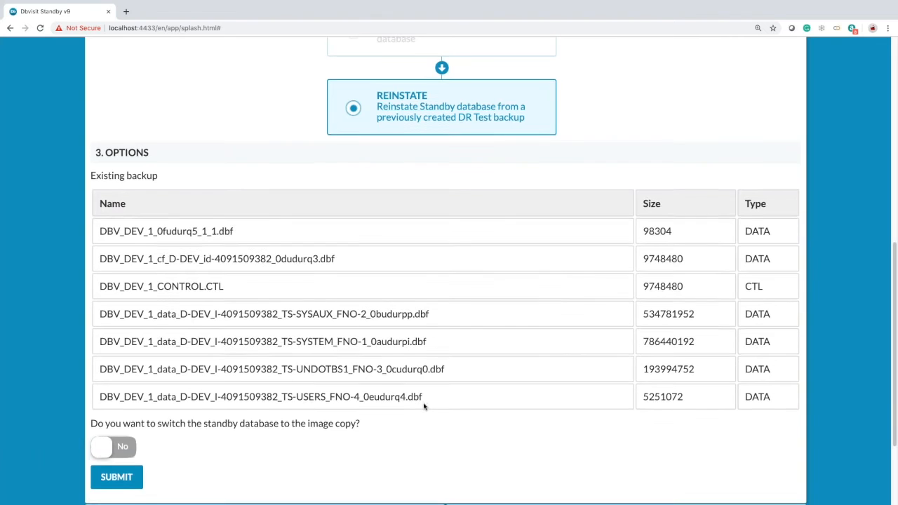
scroll(424, 406, "down", 1)
left_click(124, 387)
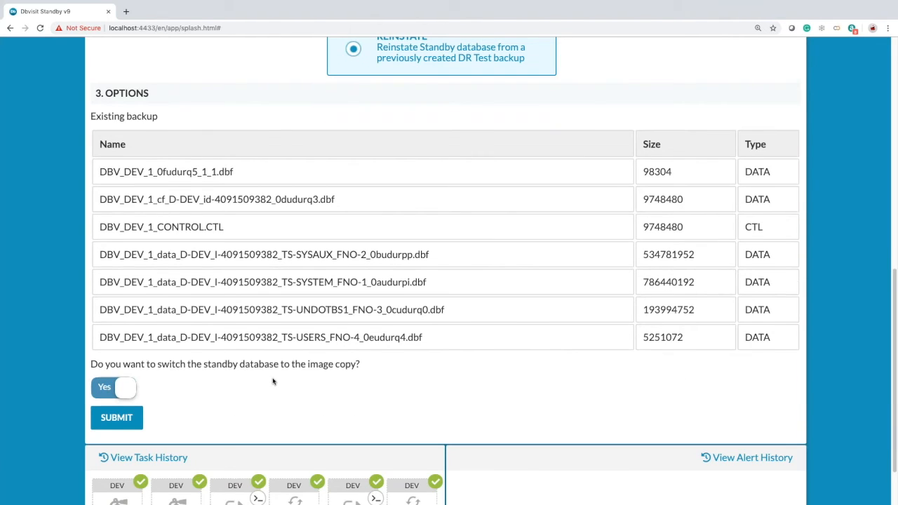
scroll(273, 381, "down", 1)
left_click(129, 400)
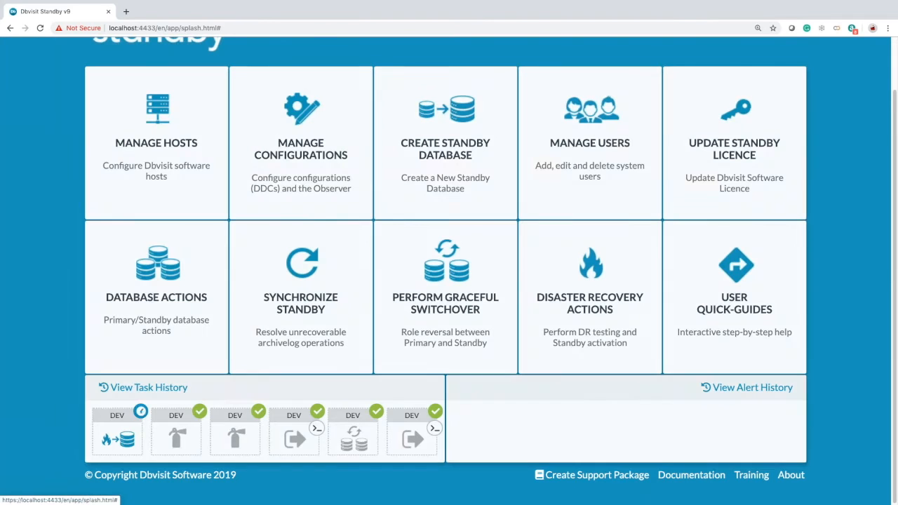
- Watch the DEV reinstate task until it finishes, then close its progress details
mouse_move(107, 441)
left_click(107, 440)
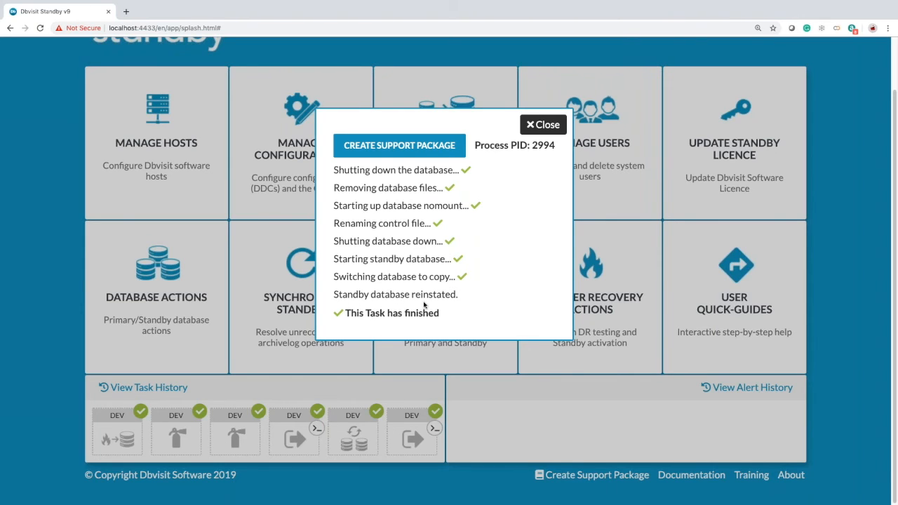
left_click(546, 125)
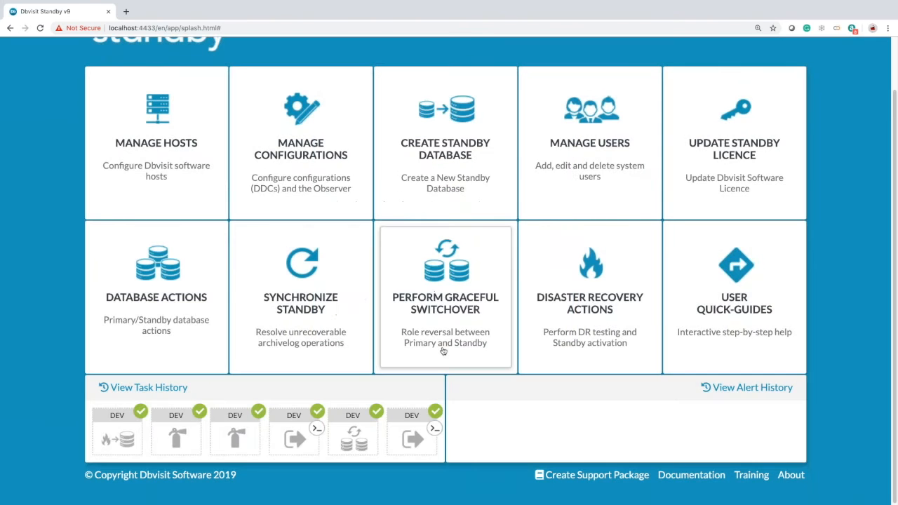
- Send logs from the dbv1 primary to the standby and check the send task details
left_click(162, 286)
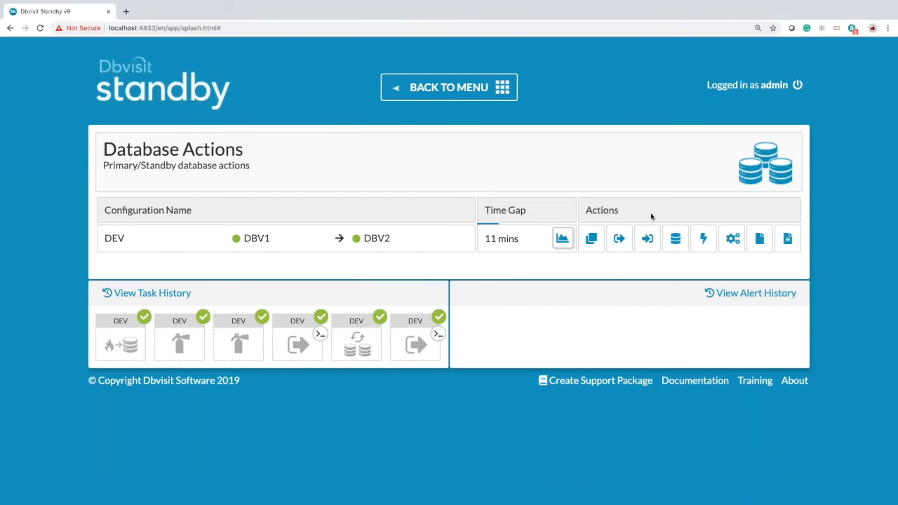
left_click(620, 248)
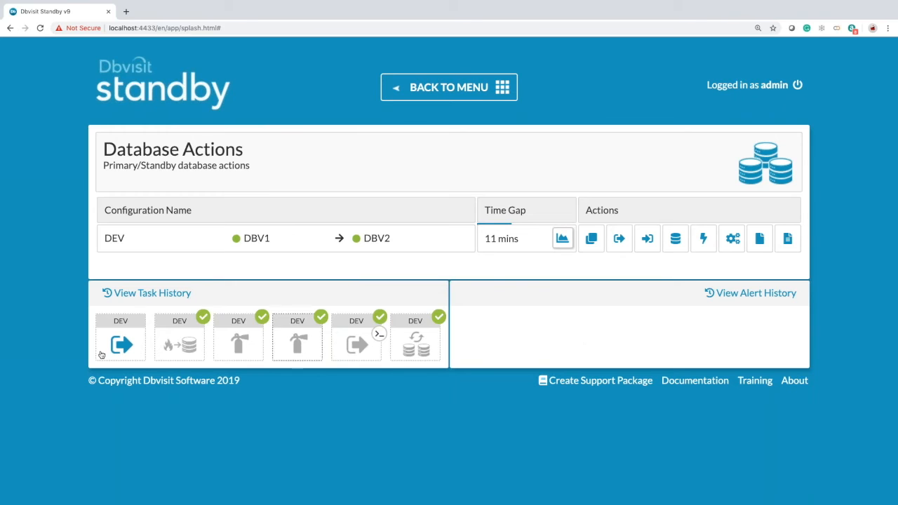
mouse_move(120, 341)
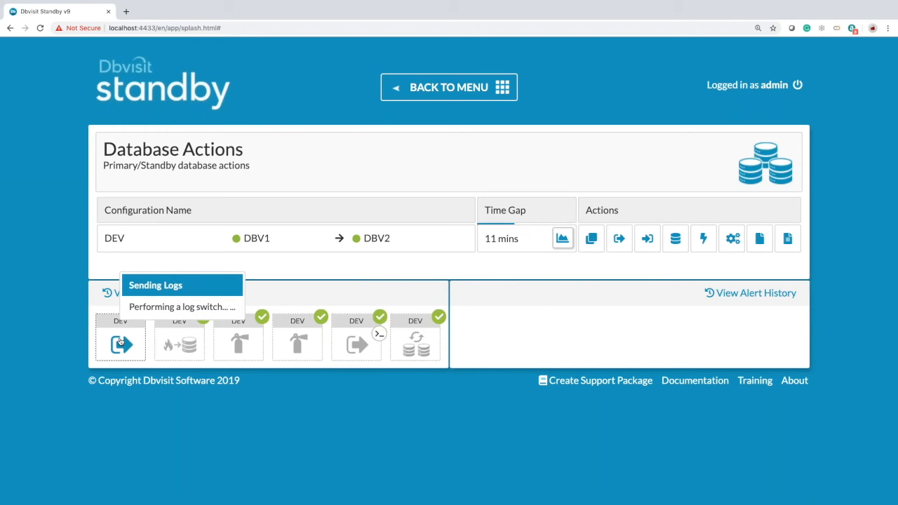
left_click(119, 341)
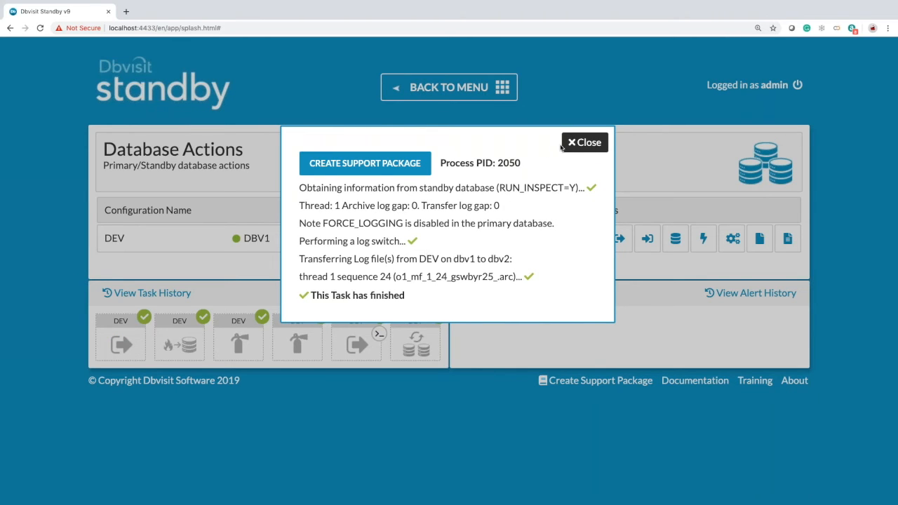
left_click(588, 143)
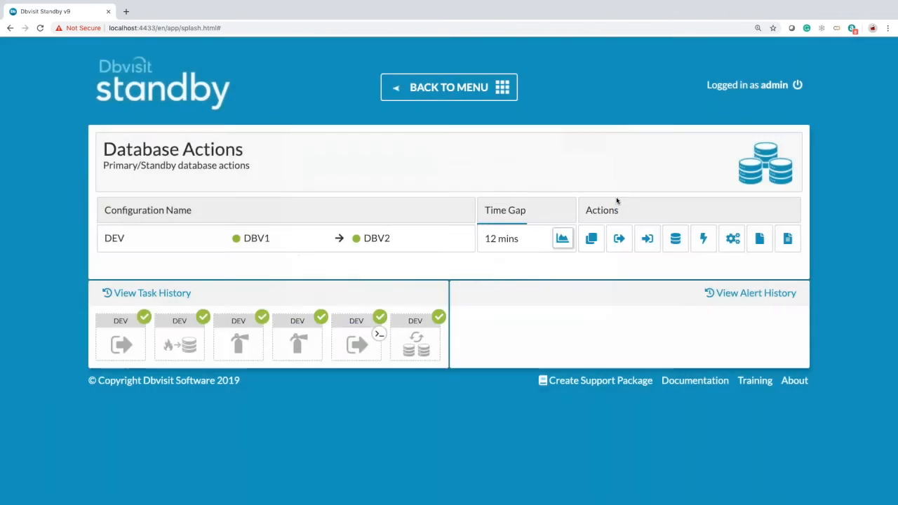
- Apply the transferred logs on dbv2, check the apply task, and run a DEV log gap report
left_click(646, 239)
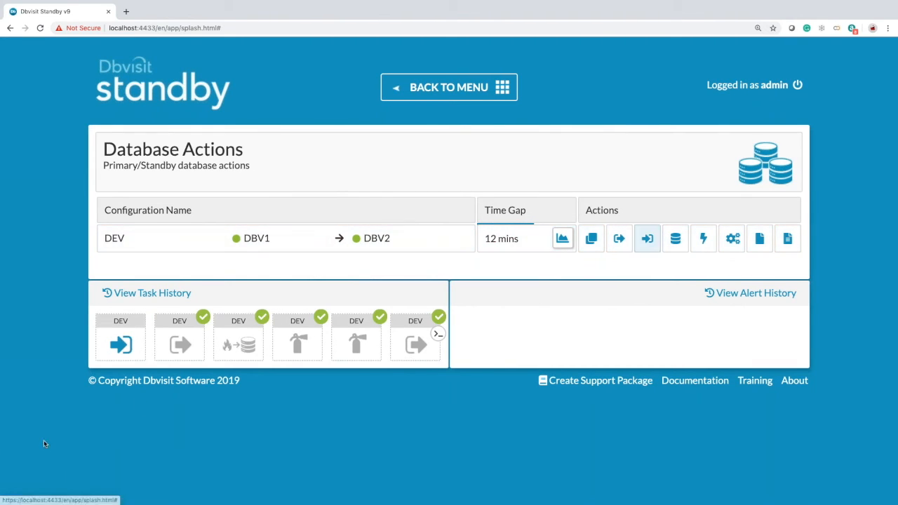
left_click(131, 342)
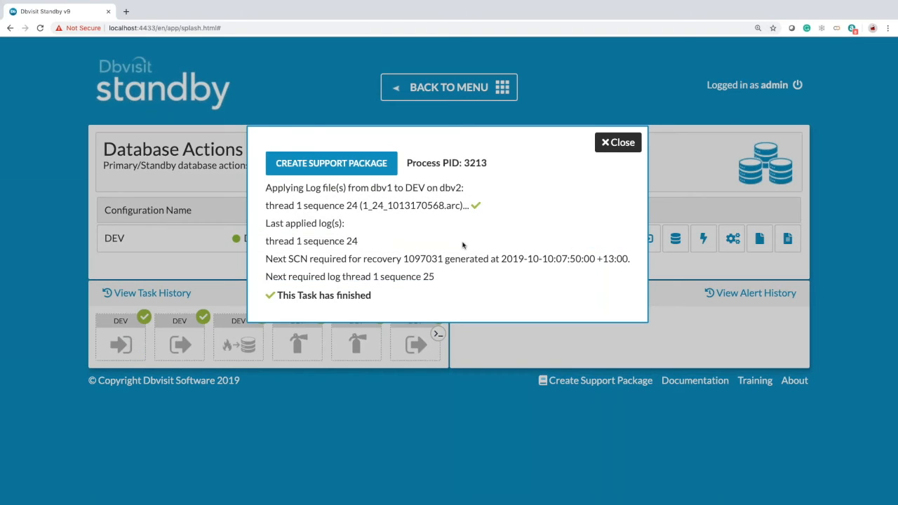
left_click(622, 144)
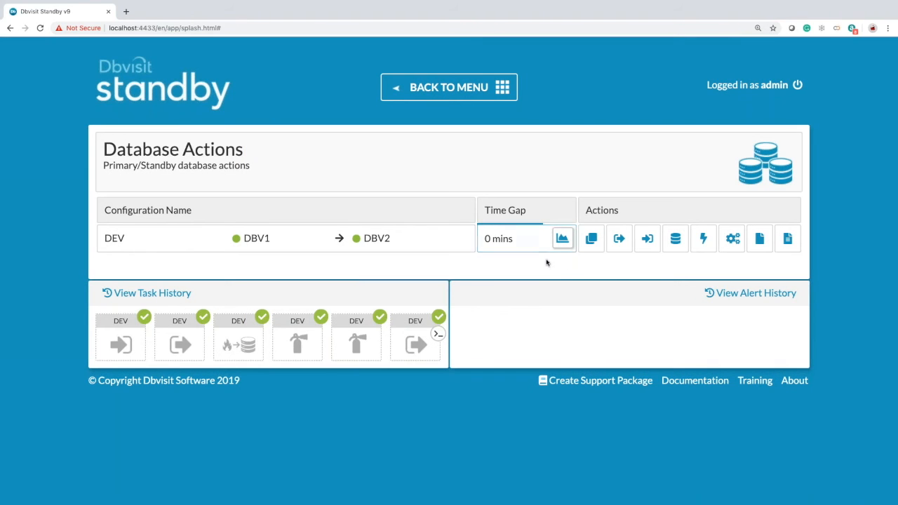
left_click(589, 242)
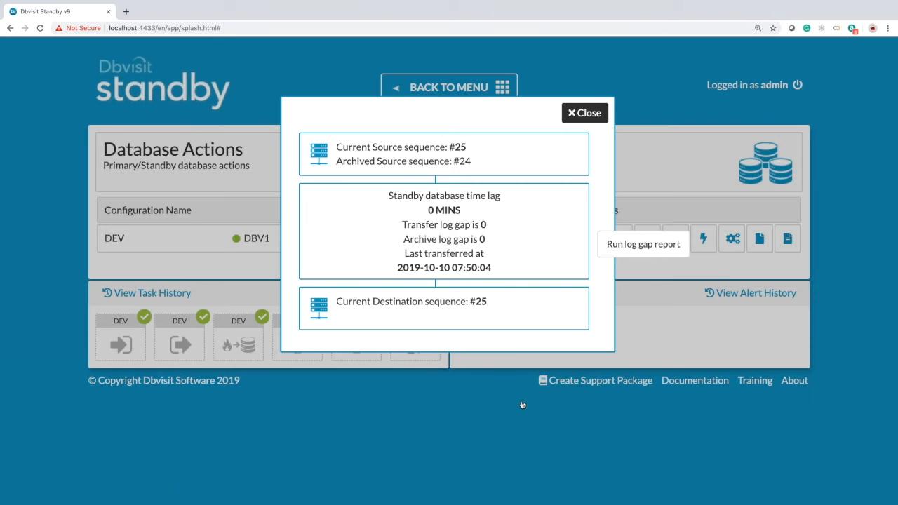
- Close the log gap report showing sequence 25 with zero gaps, and return to the main menu
left_click(580, 117)
left_click(471, 88)
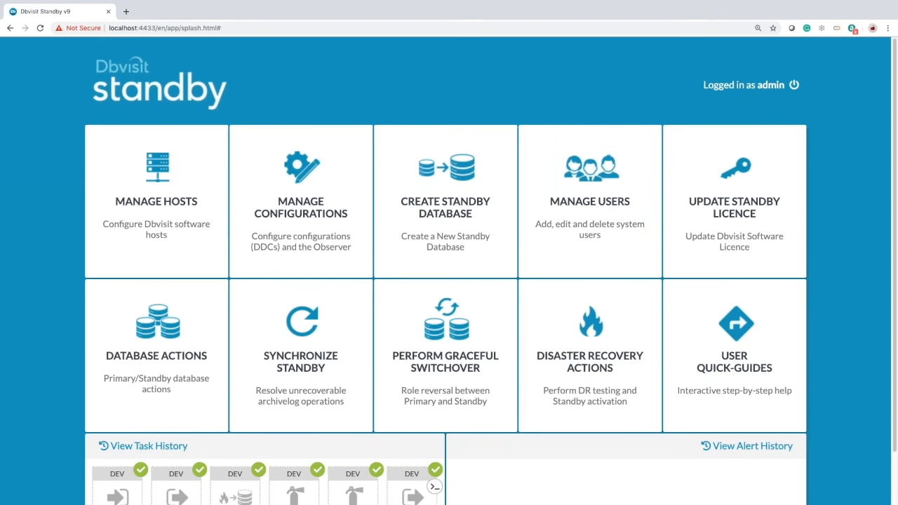
scroll(381, 297, "down", 1)
- From Manage Configurations, start adding a new Dbvisit Observer for DEV (dbv3, port 10853)
left_click(307, 181)
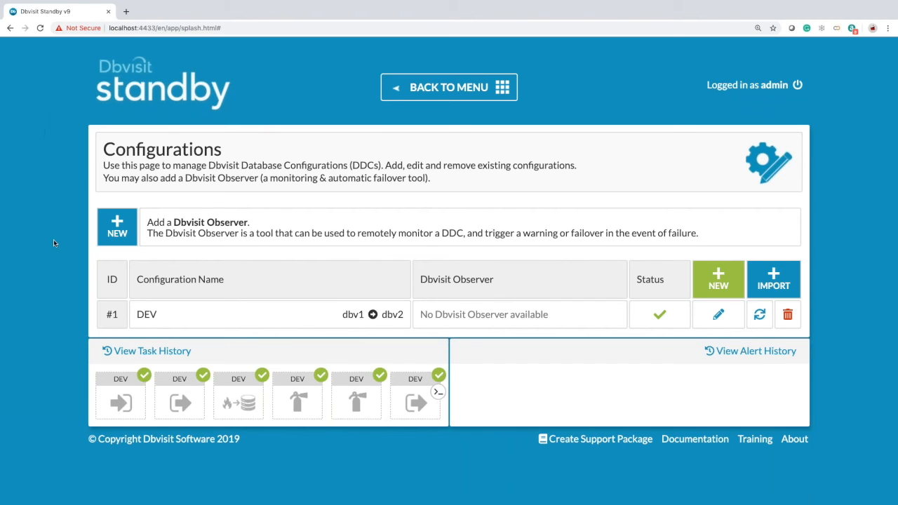
left_click(117, 228)
- Add an Observer on host dbv3, port 10853, with its passphrase, then open DEV's Observer settings
left_click(149, 230)
type("dbv3")
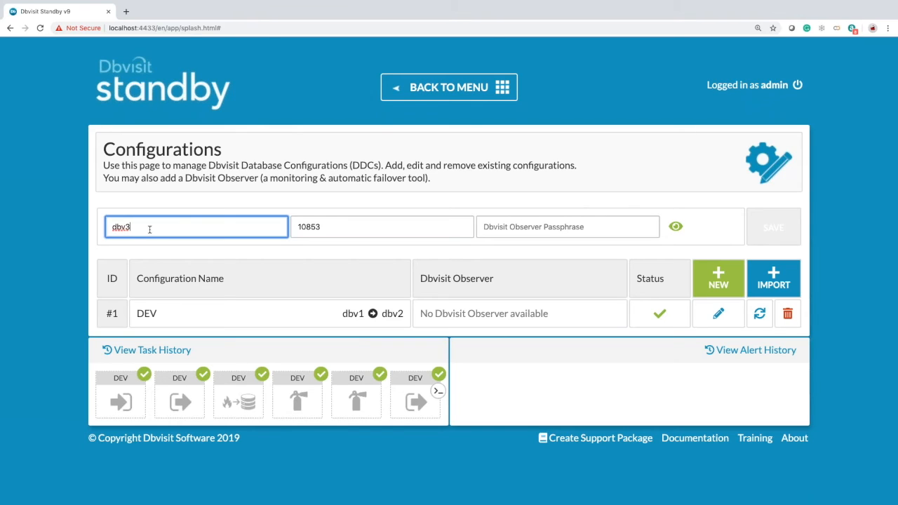
key("Tab")
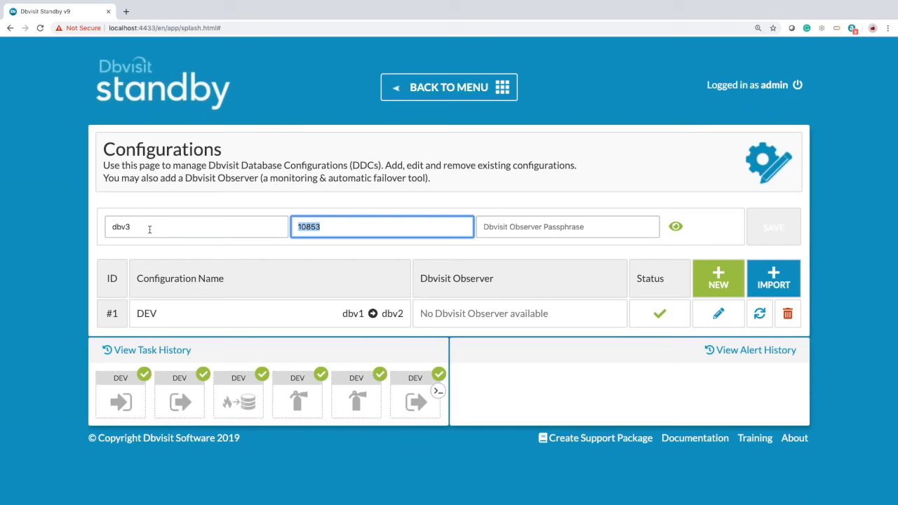
key("Tab")
type("p")
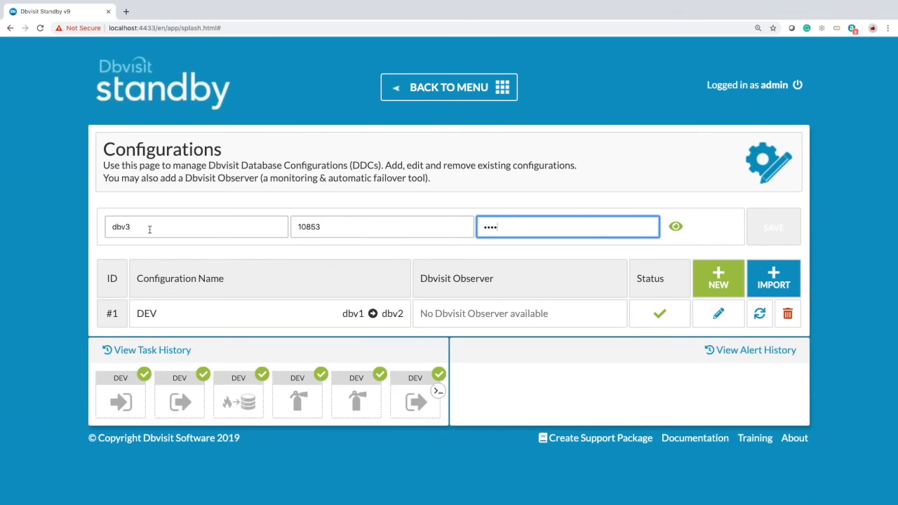
type("d")
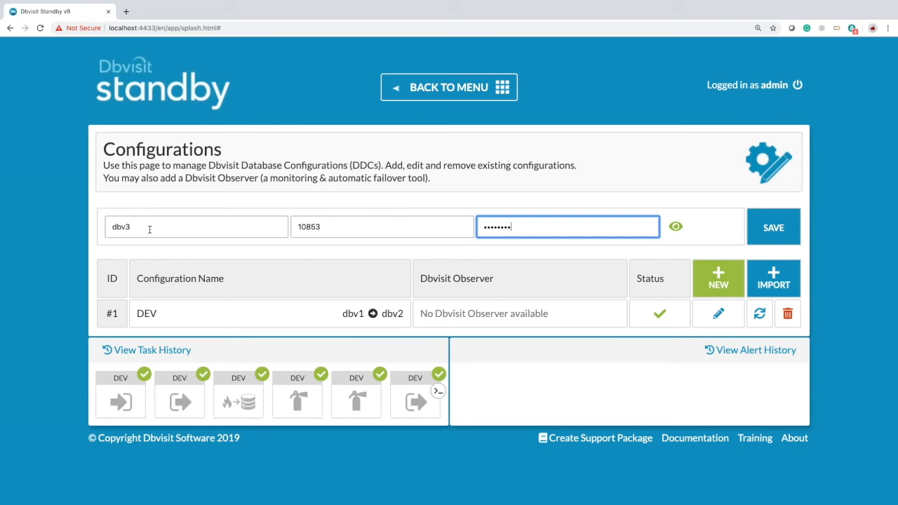
left_click(766, 228)
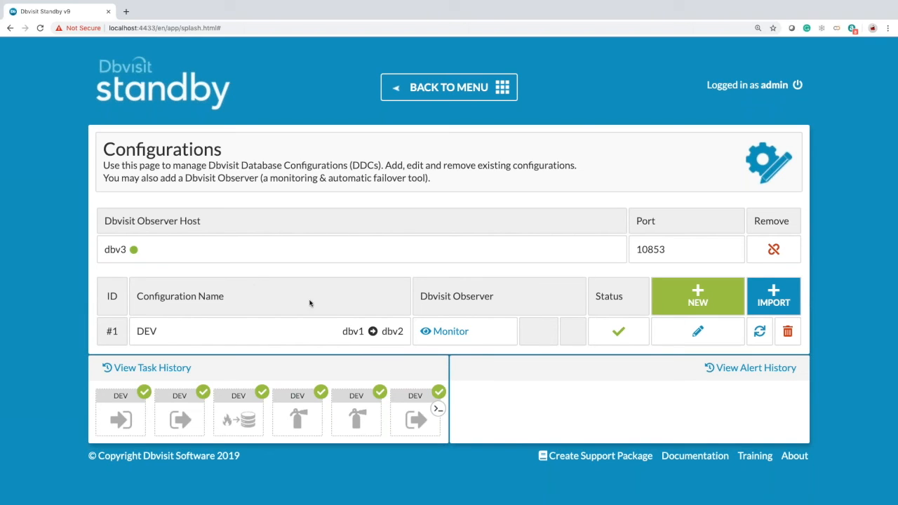
mouse_move(249, 344)
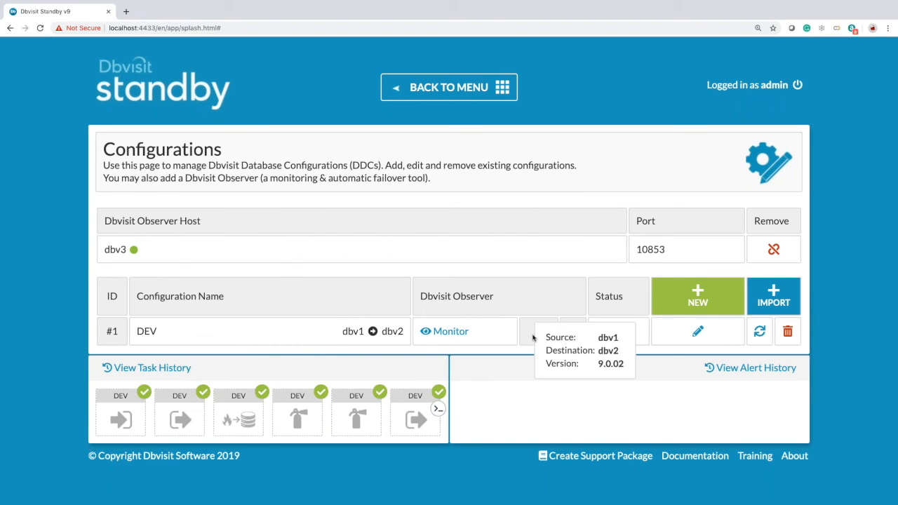
left_click(450, 333)
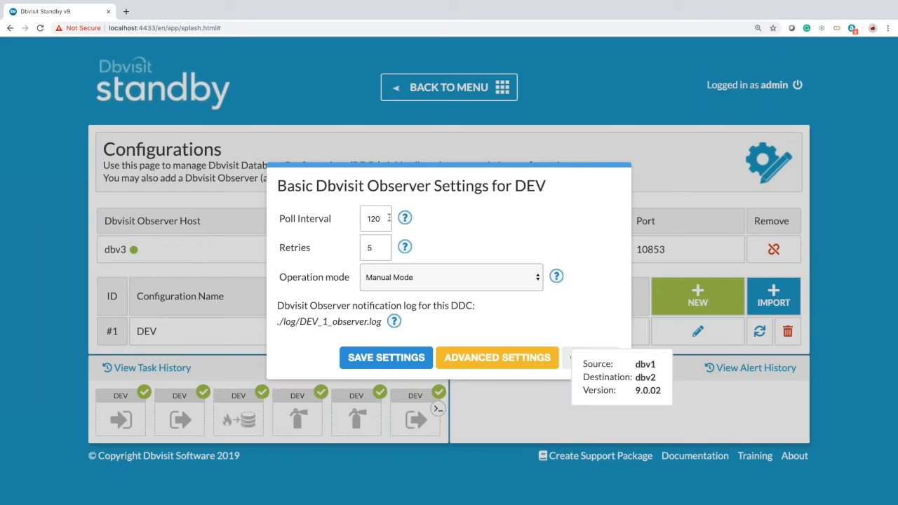
- Save DEV's Observer settings with poll interval 20, 3 retries and Failover Mode
mouse_move(405, 219)
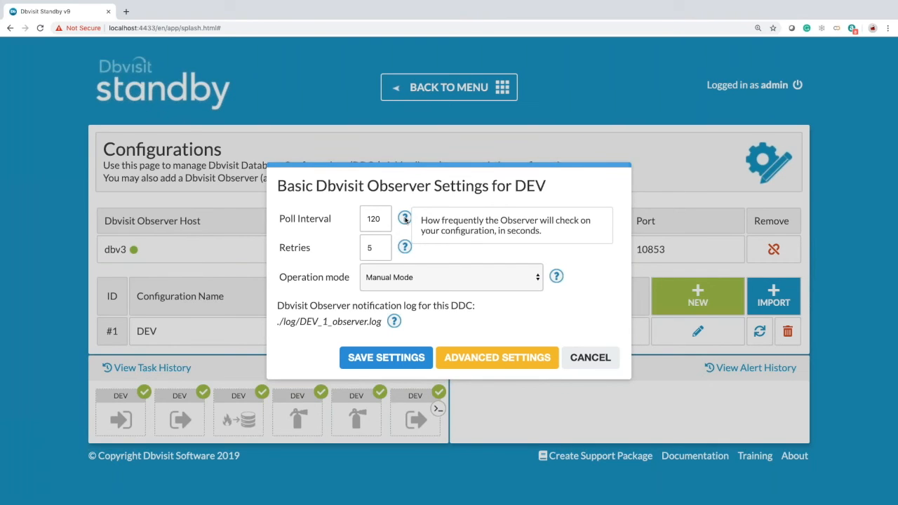
left_click(384, 219)
key("BackSpace")
type("20")
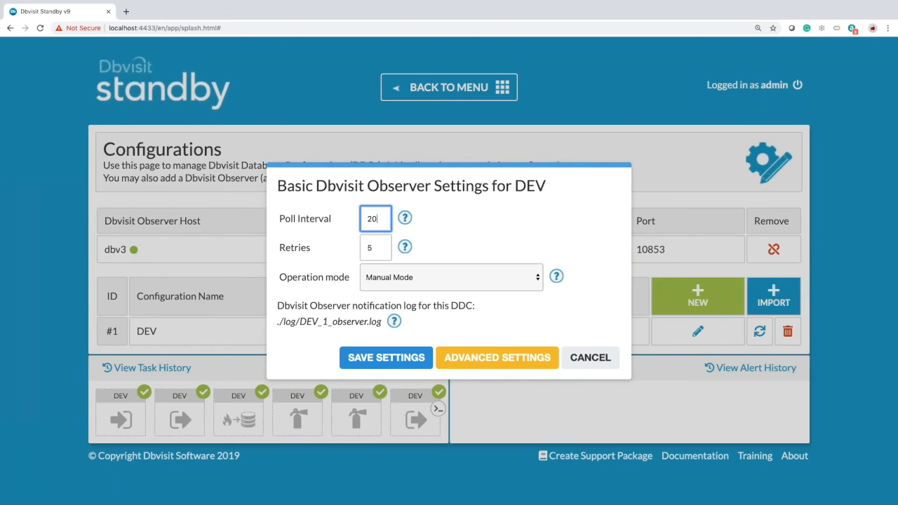
mouse_move(405, 249)
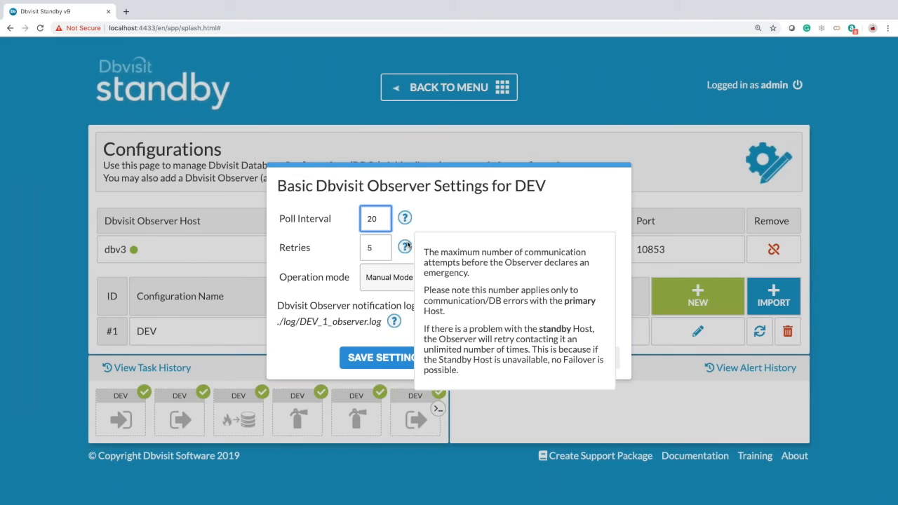
left_click(381, 248)
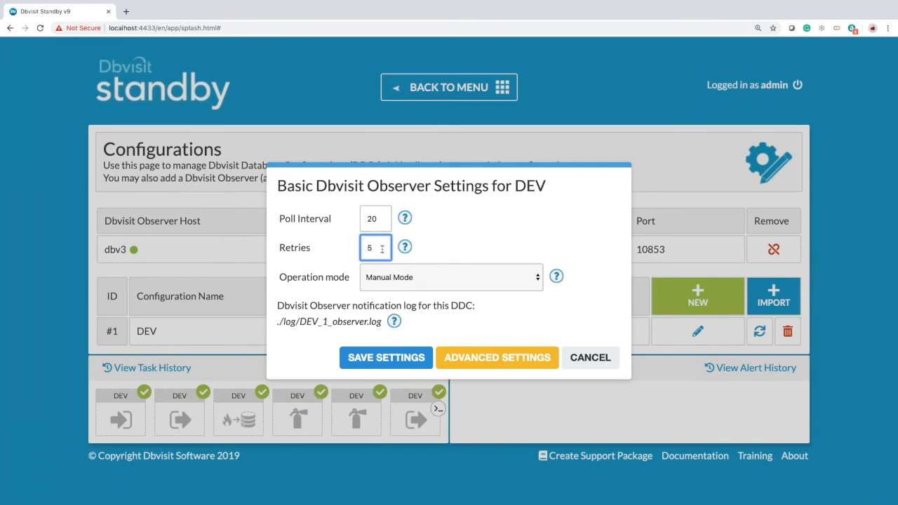
key("BackSpace")
type("3")
left_click(397, 280)
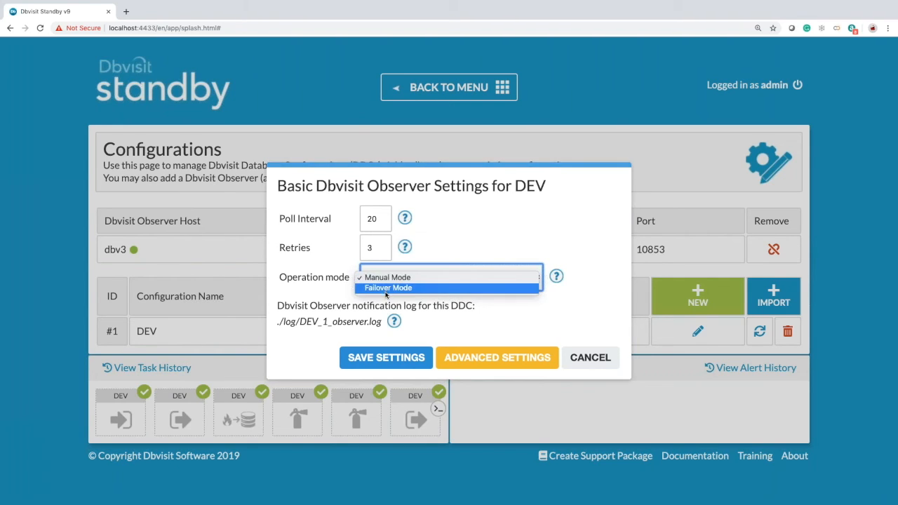
left_click(384, 288)
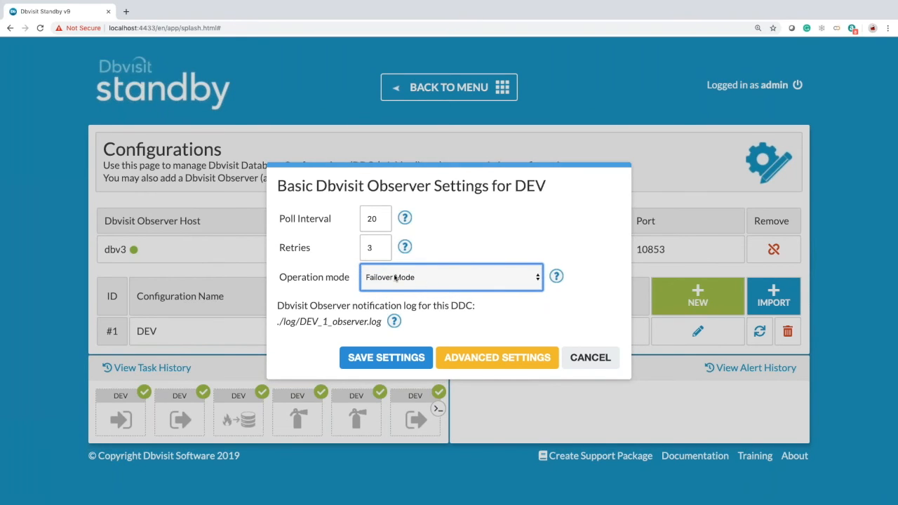
left_click(387, 361)
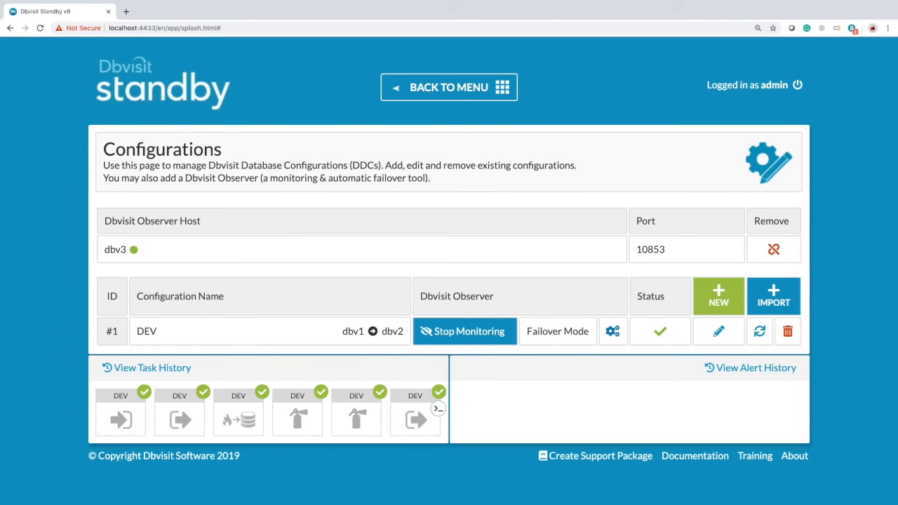
left_click(612, 331)
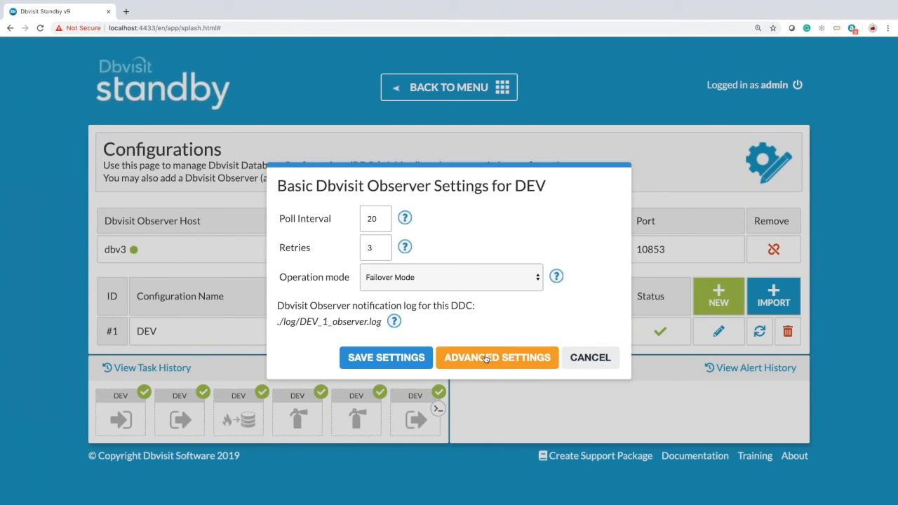
mouse_move(503, 354)
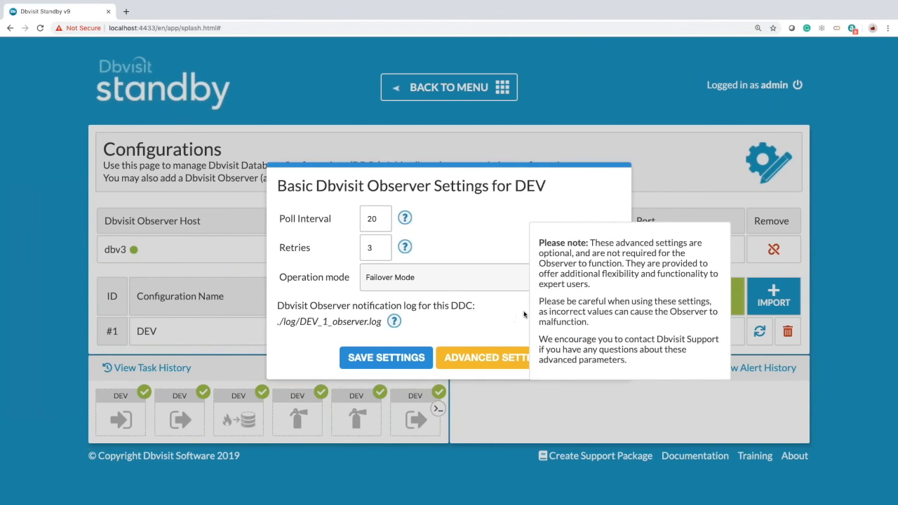
left_click(396, 358)
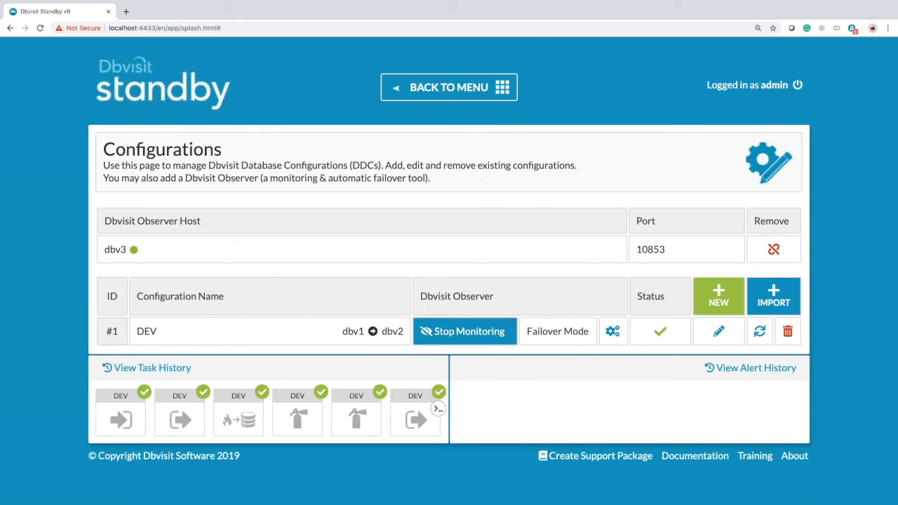
- Stop the DEV primary database on host dbv1 from Database Actions
left_click(445, 90)
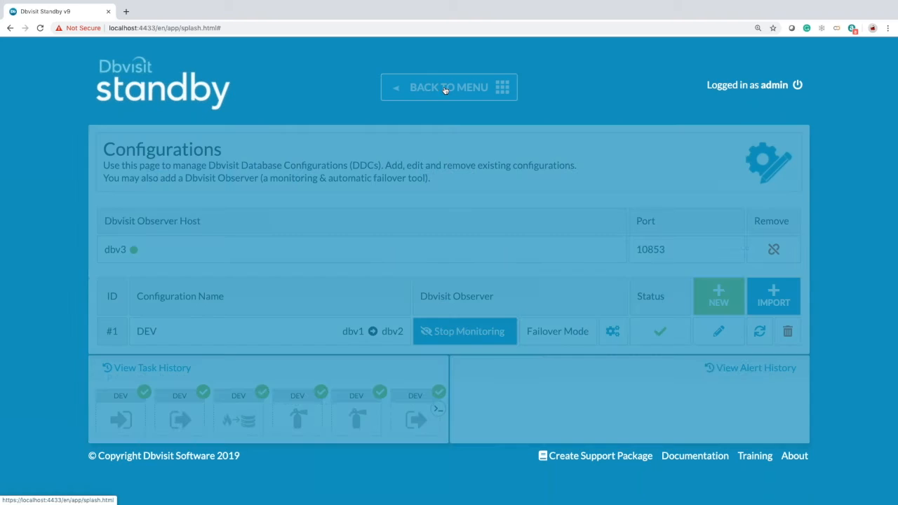
scroll(258, 314, "down", 1)
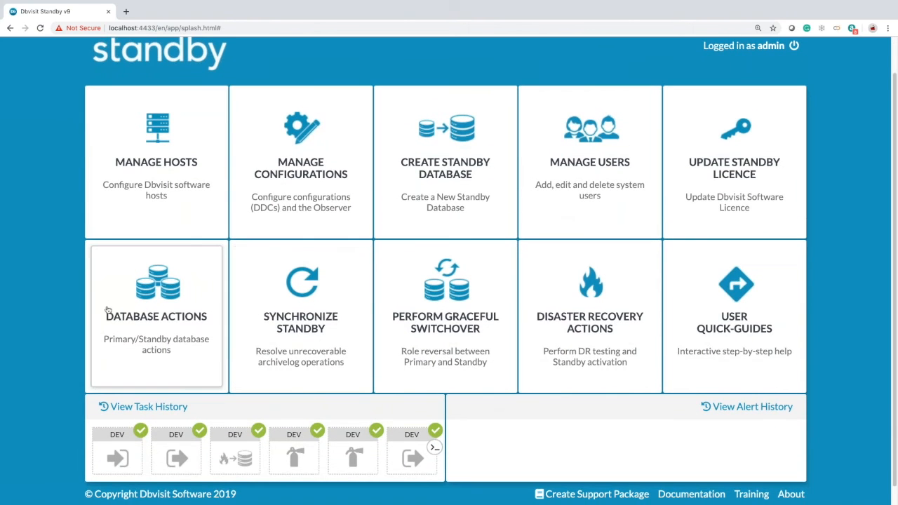
left_click(132, 307)
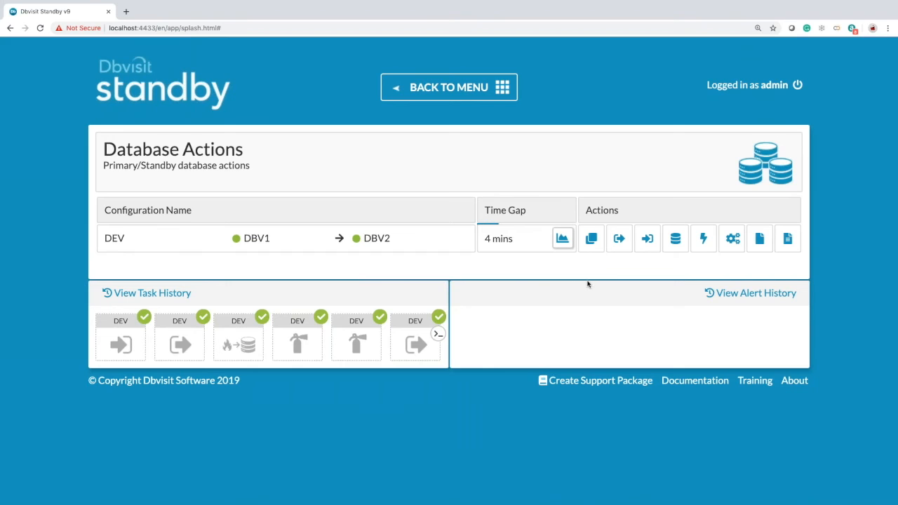
left_click(673, 242)
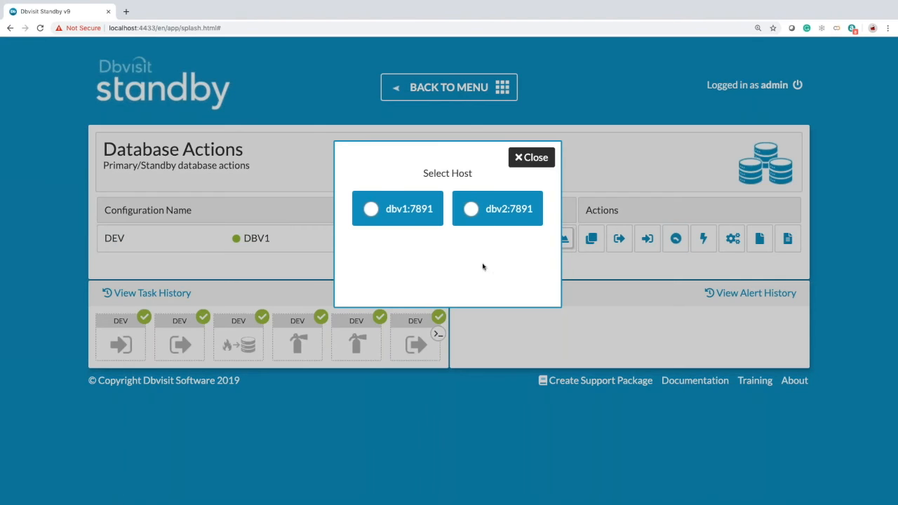
left_click(370, 206)
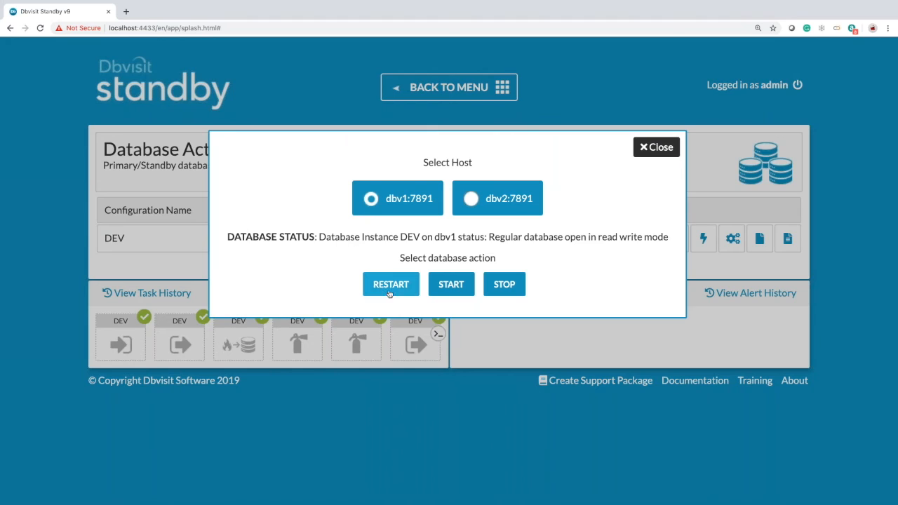
left_click(506, 287)
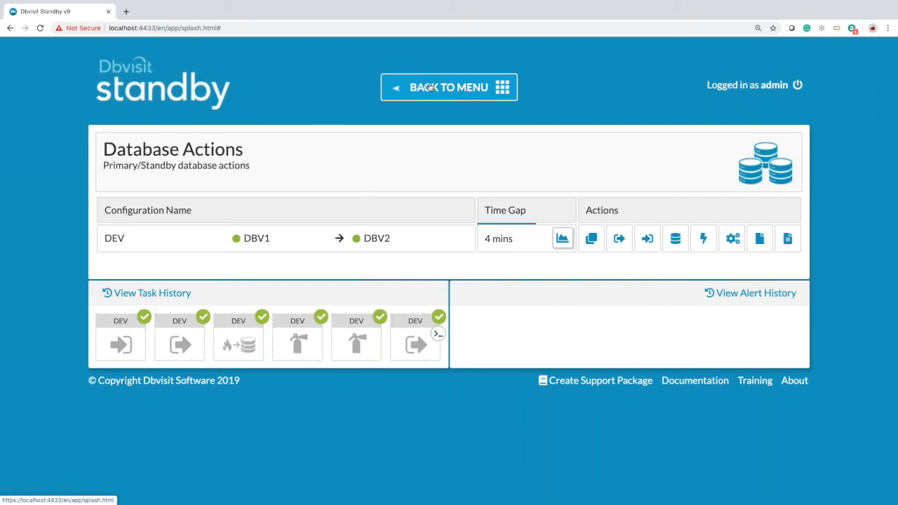
- Go to the Configurations page and view the DEV Observer alert details
left_click(428, 88)
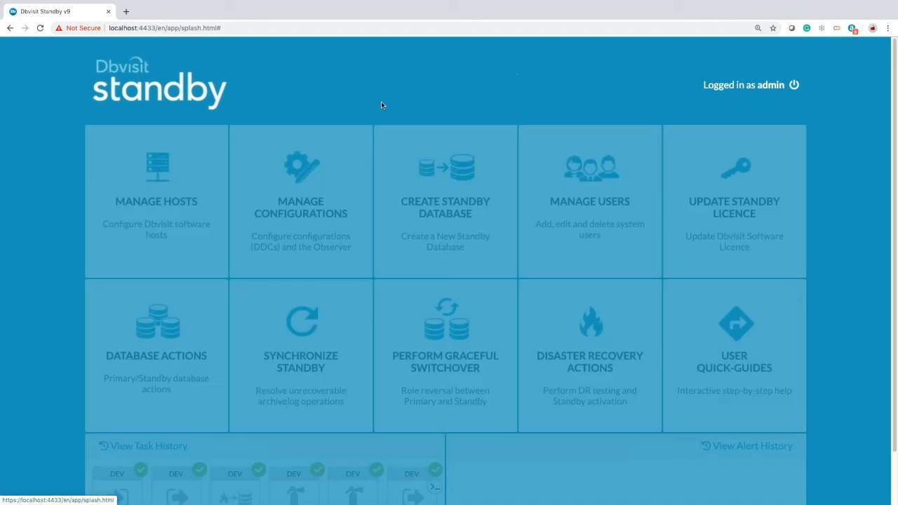
scroll(435, 316, "down", 2)
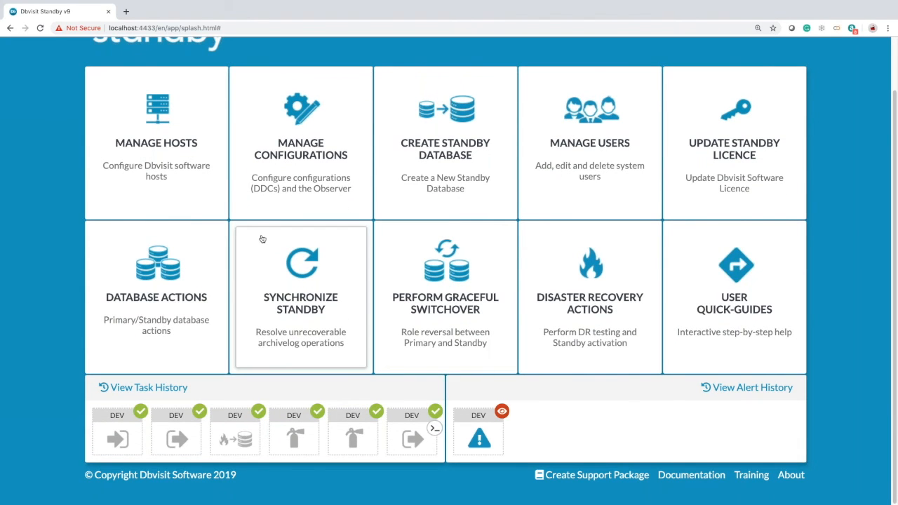
mouse_move(478, 435)
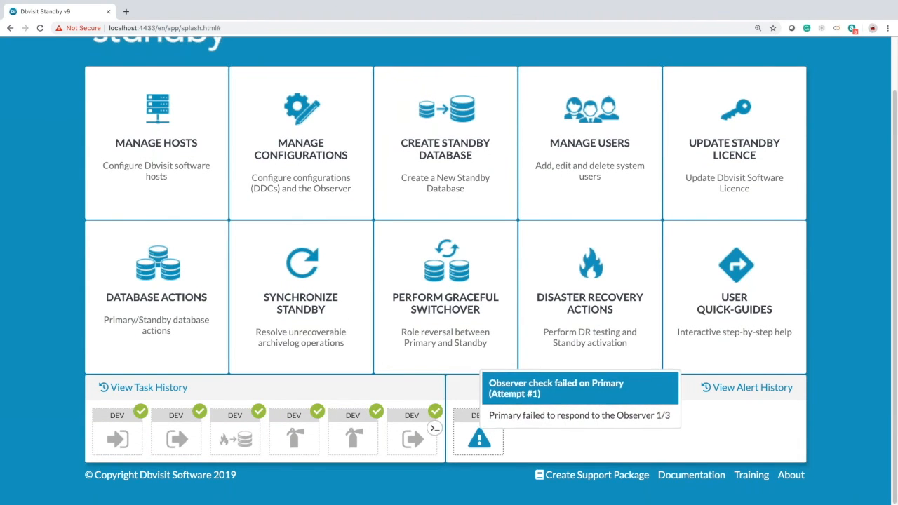
left_click(303, 154)
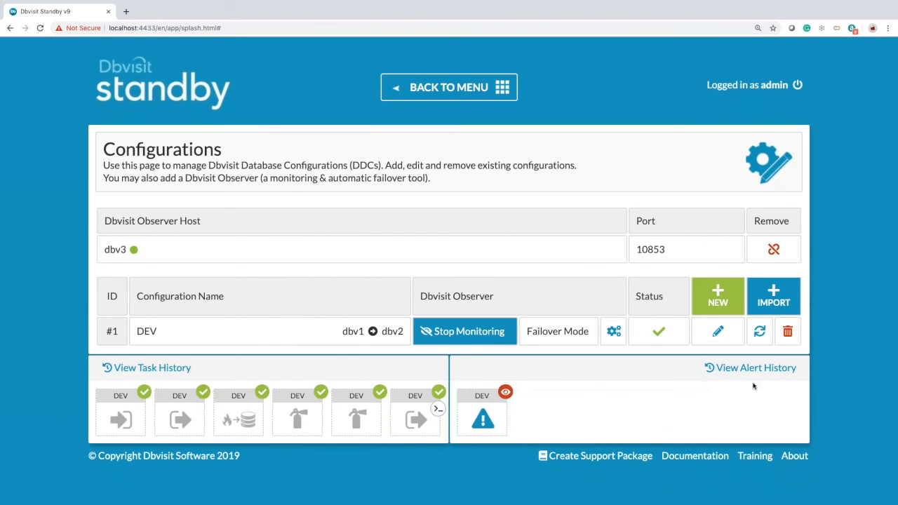
mouse_move(483, 416)
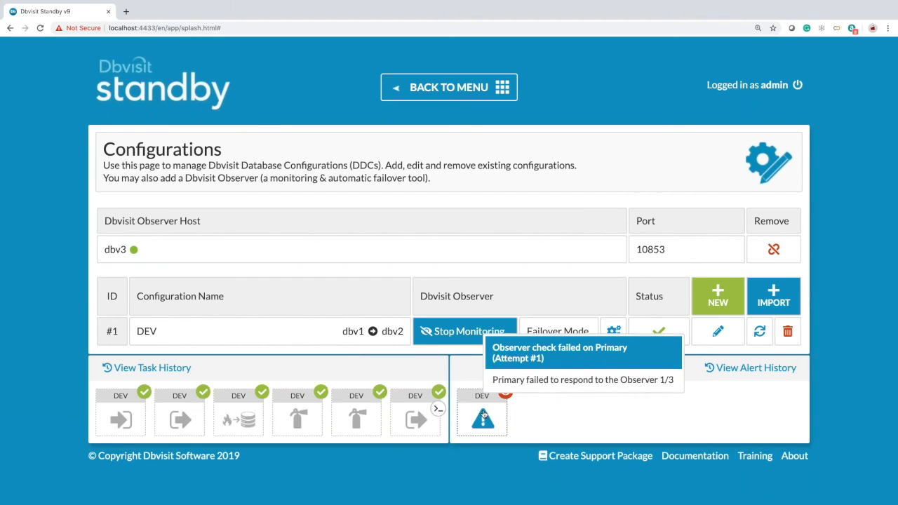
left_click(483, 416)
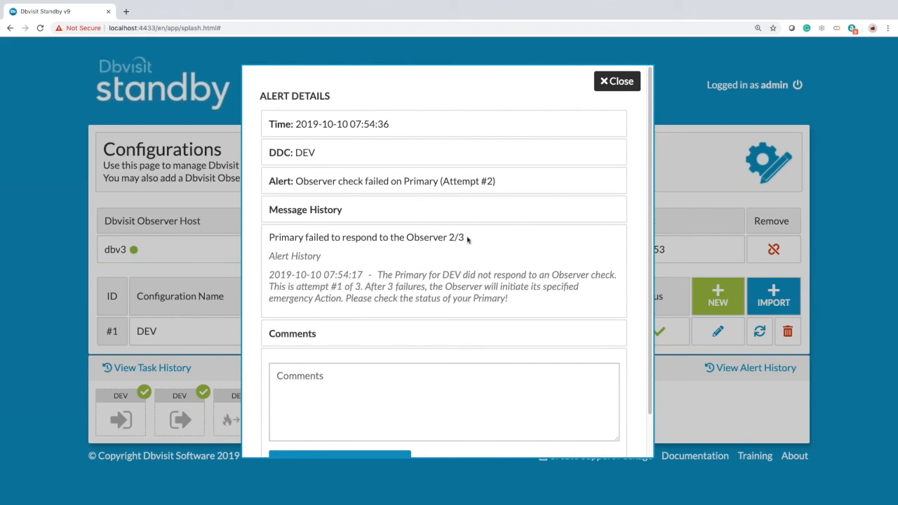
- Check the latest DEV alert (Attempt #3), then view the standby activation task log
left_click(617, 82)
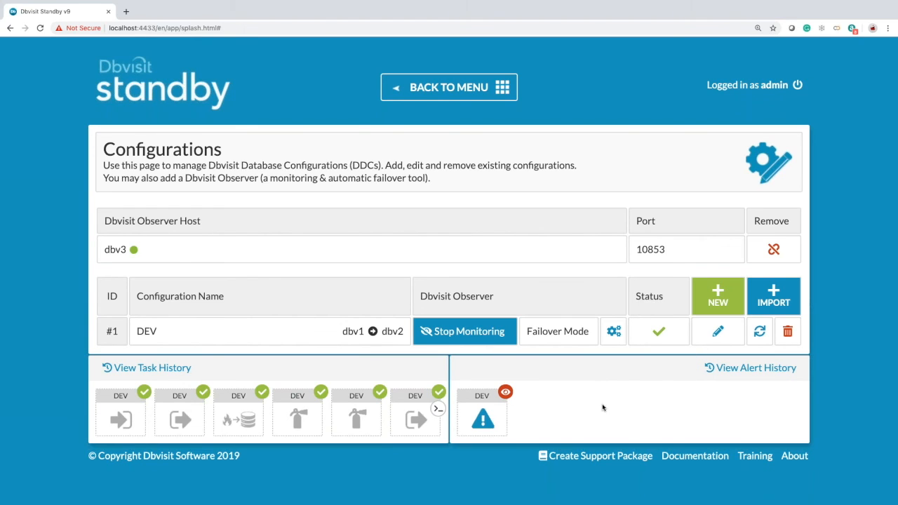
mouse_move(486, 421)
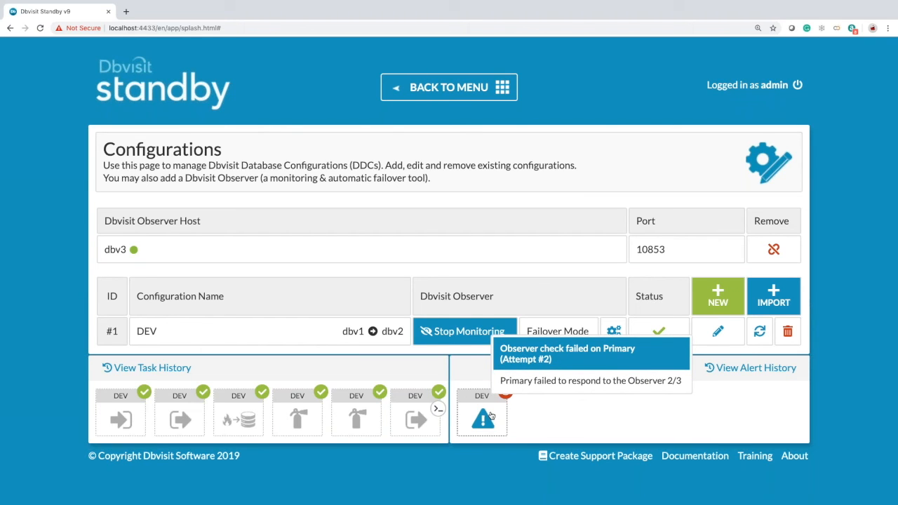
left_click(491, 416)
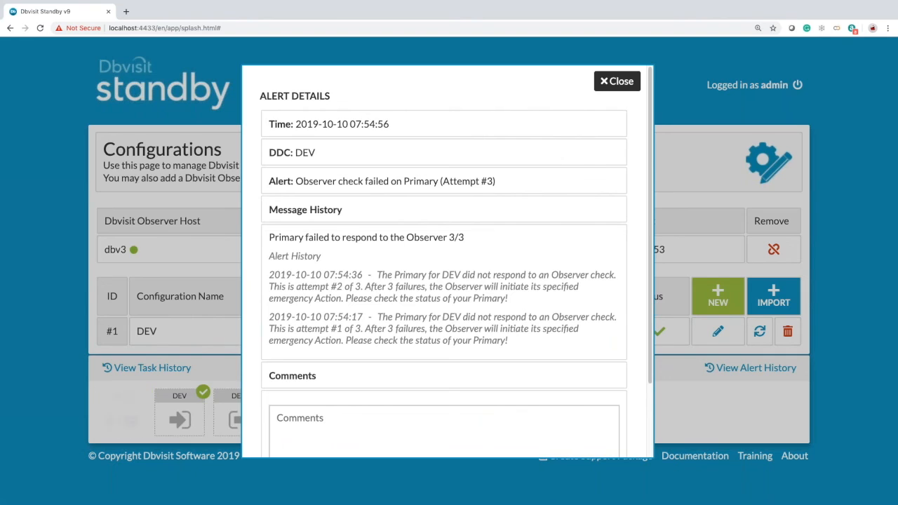
left_click(622, 82)
mouse_move(127, 411)
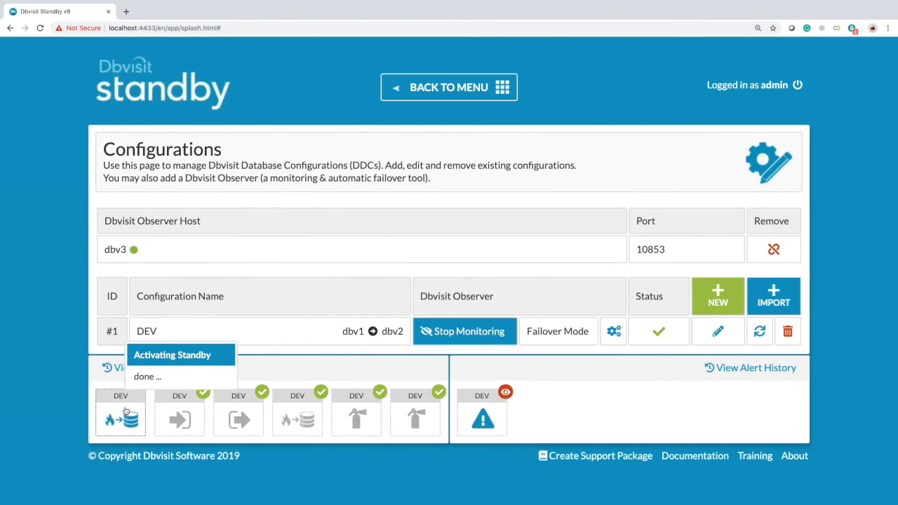
left_click(126, 411)
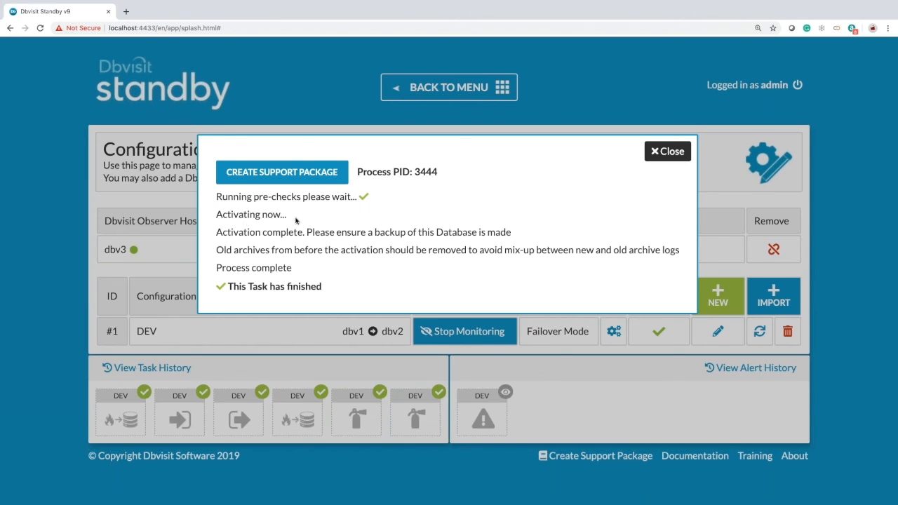
left_click(667, 151)
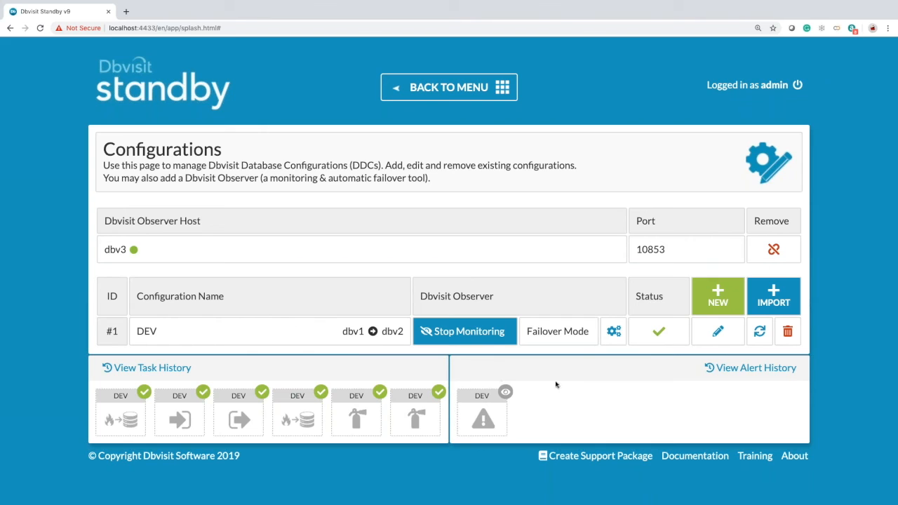
- Go back to the main menu and scroll down to the DEV task history
left_click(457, 97)
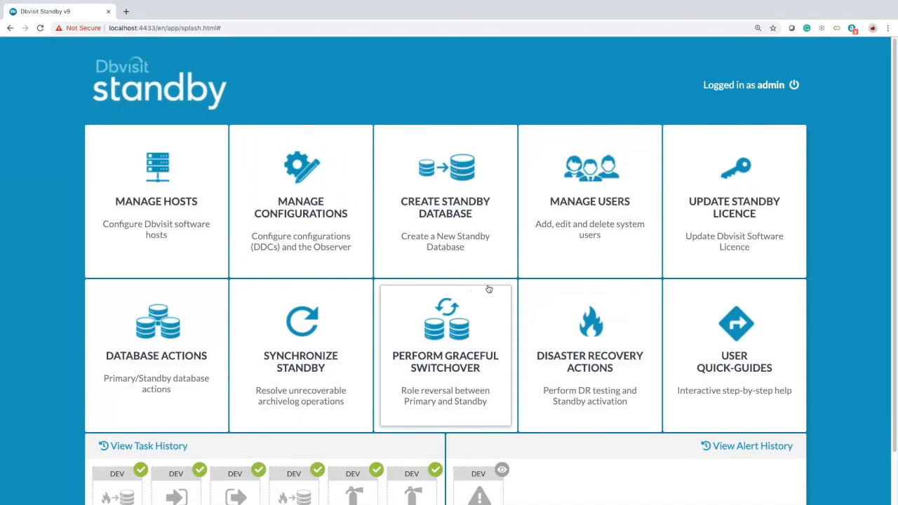
scroll(489, 290, "down", 2)
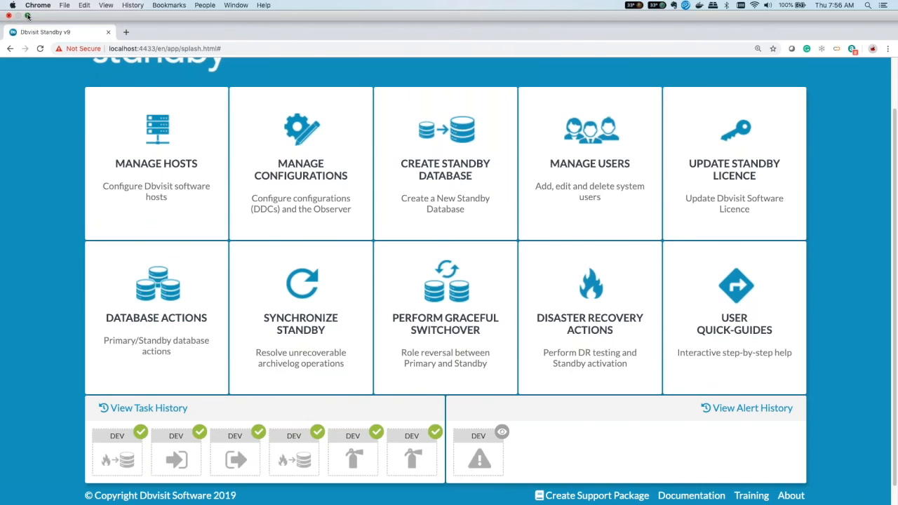
- Leave Chrome full screen and show the PowerPoint deck full screen on slide 12, 'LIVE Demo'
left_click(28, 16)
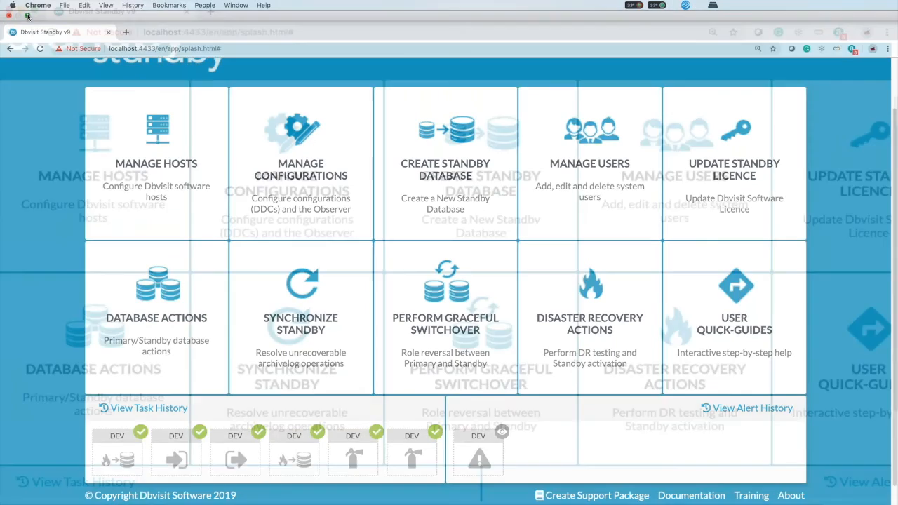
left_click(351, 465)
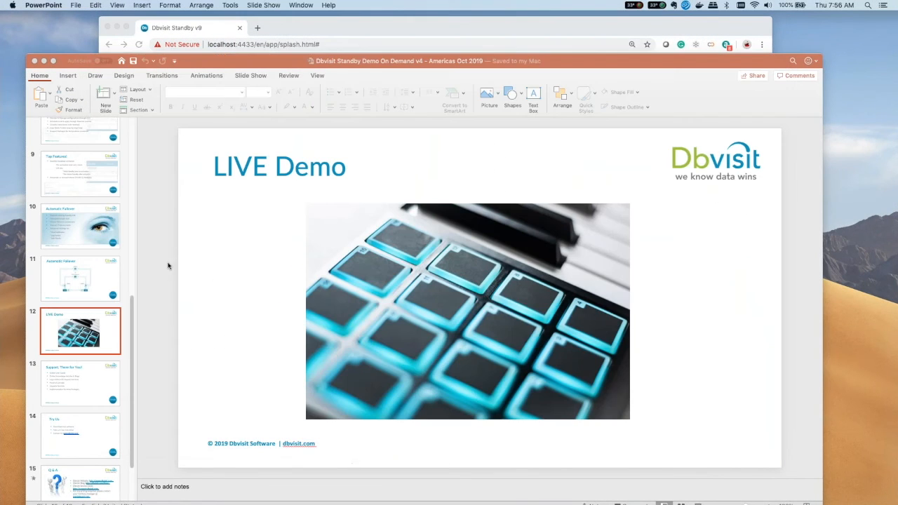
left_click(53, 61)
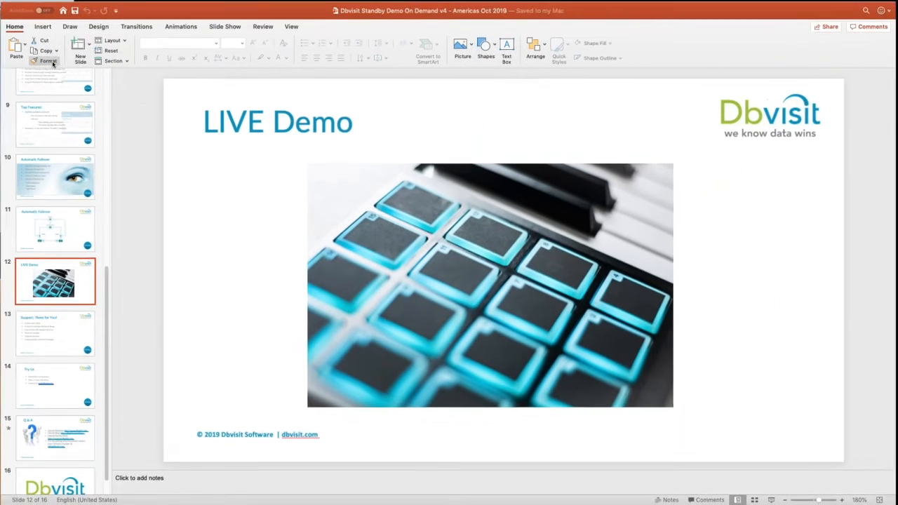